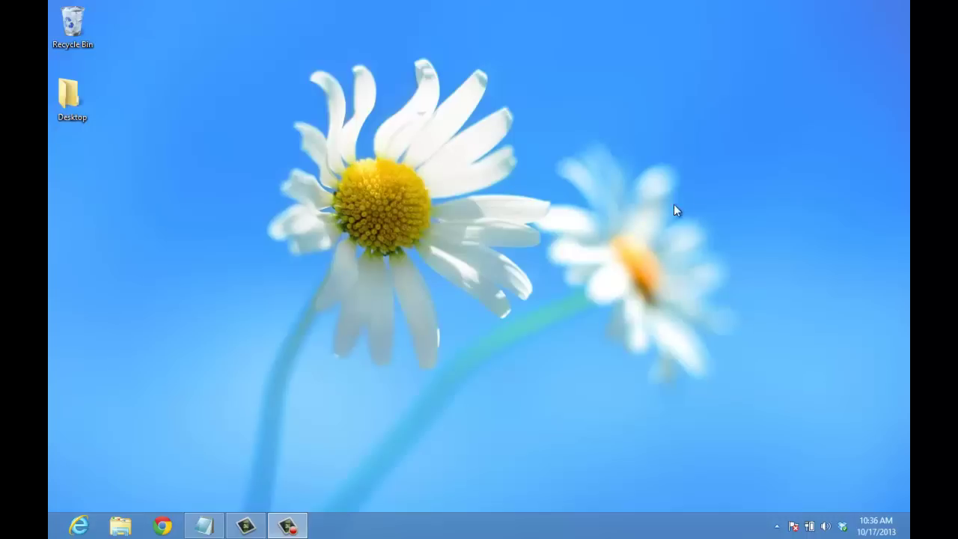
Step: Search the Start screen apps for 'micro' and launch Micro-Cap 10 Evaluation
mouse_move(857, 128)
left_click(885, 135)
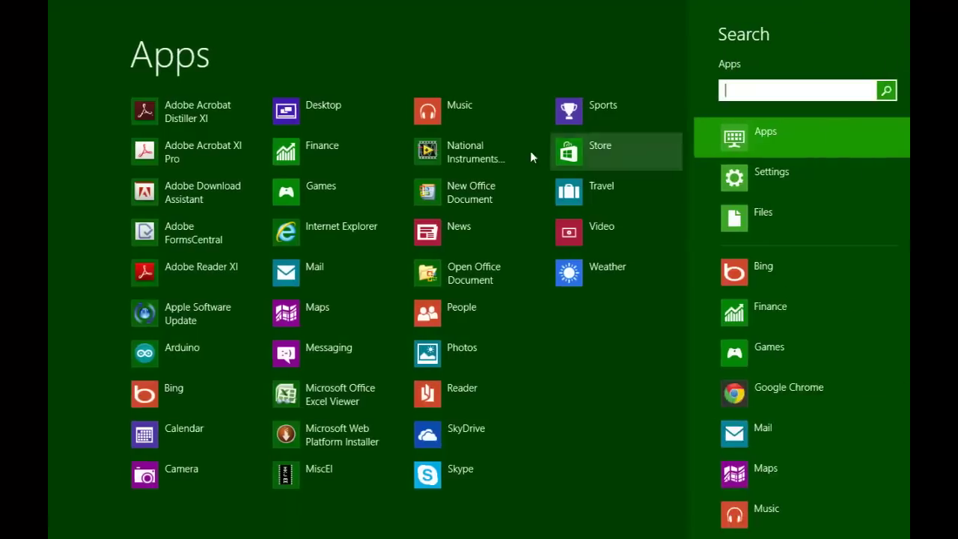
type("microcap")
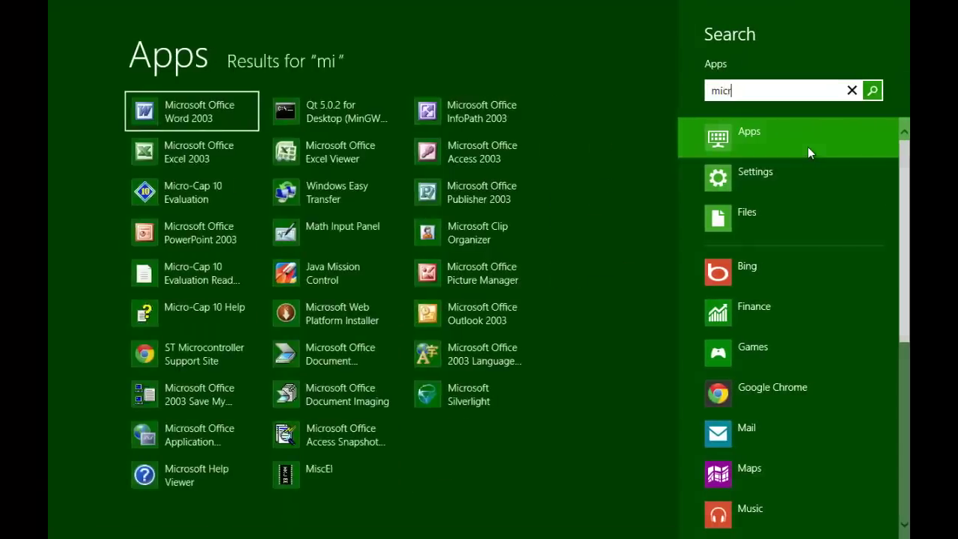
key("BackSpace")
key("BackSpace")
key("BackSpace")
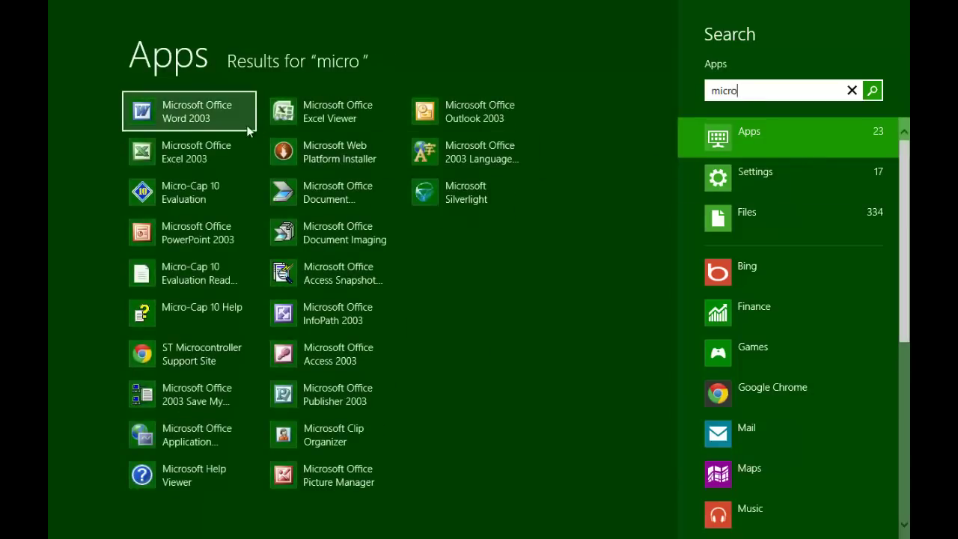
left_click(205, 190)
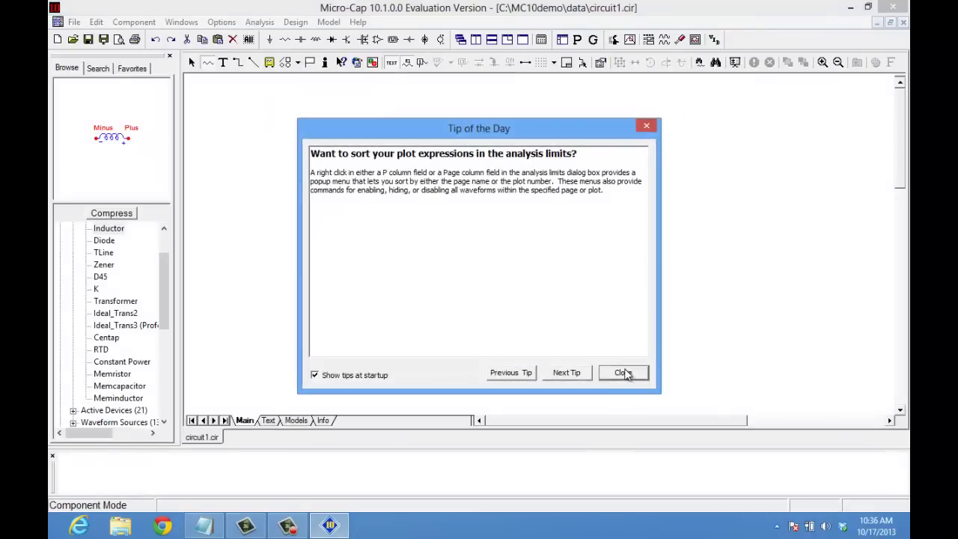
Step: Dismiss the startup tip, then place resistor R1 on the schematic with a value of 100
left_click(623, 373)
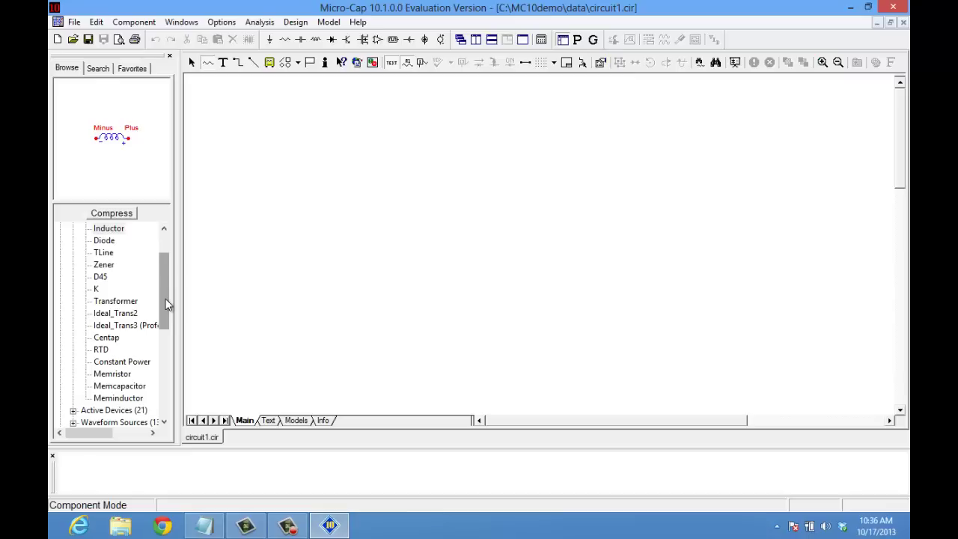
left_click_drag(162, 301, 164, 280)
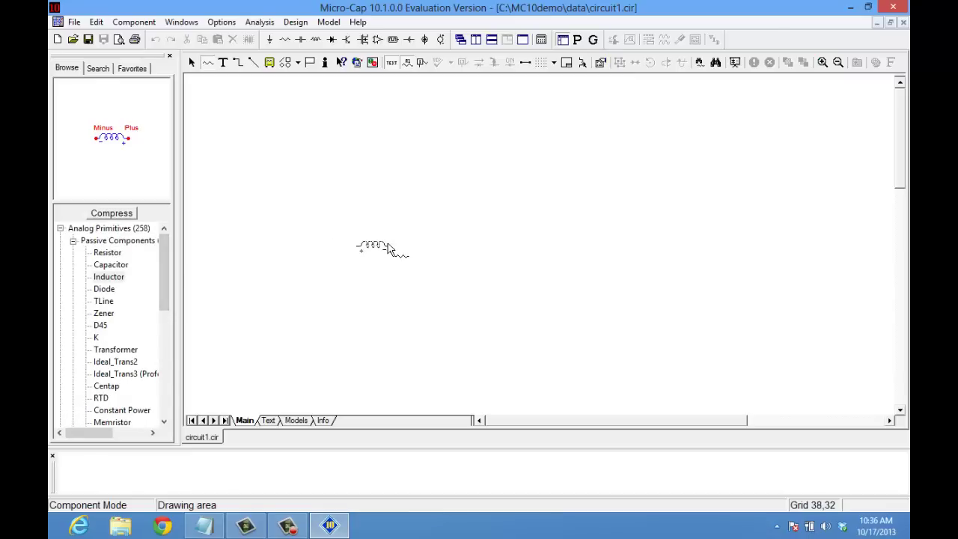
left_click(388, 250)
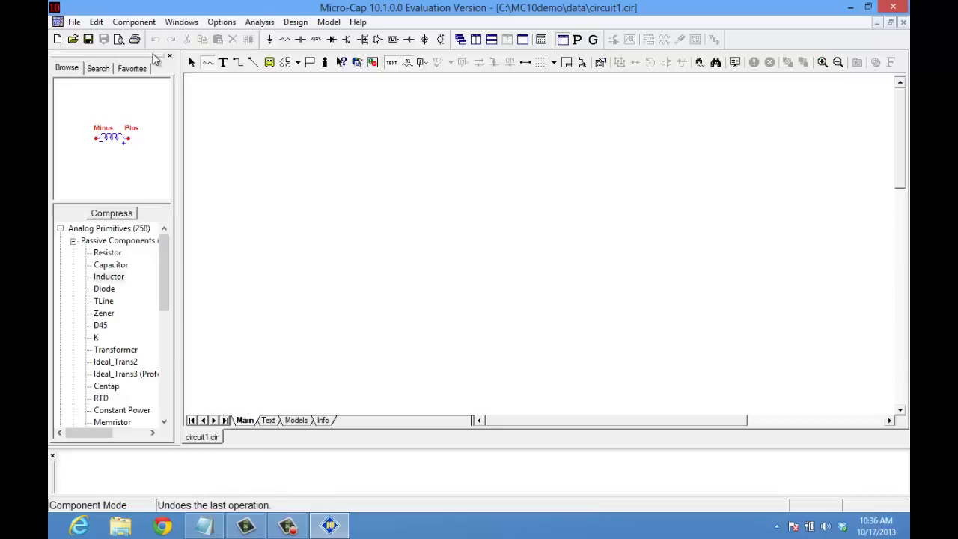
left_click(113, 256)
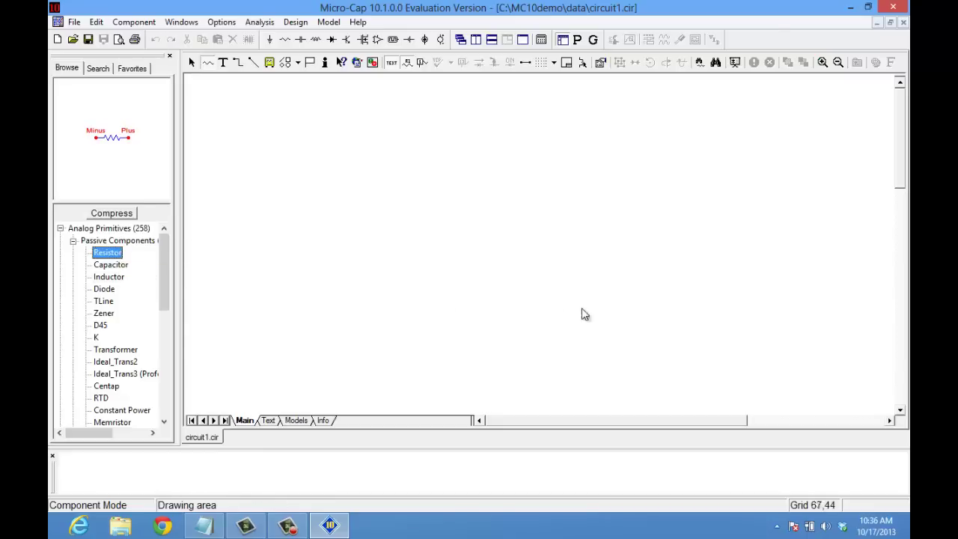
left_click(524, 228)
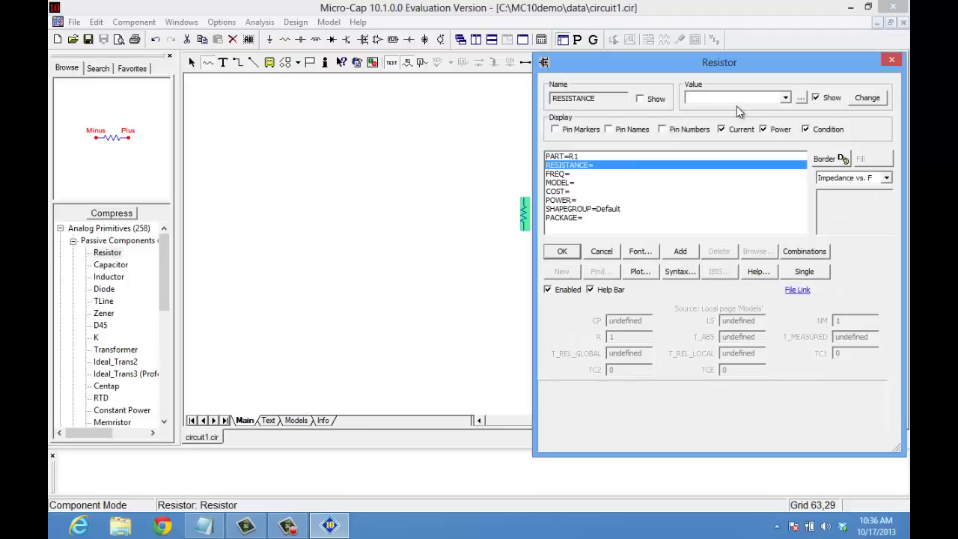
type("100")
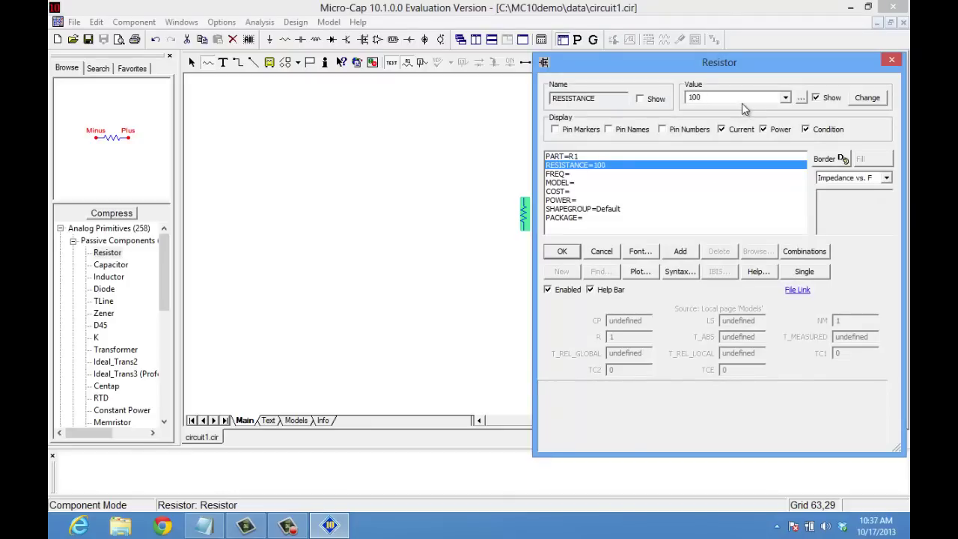
left_click(562, 253)
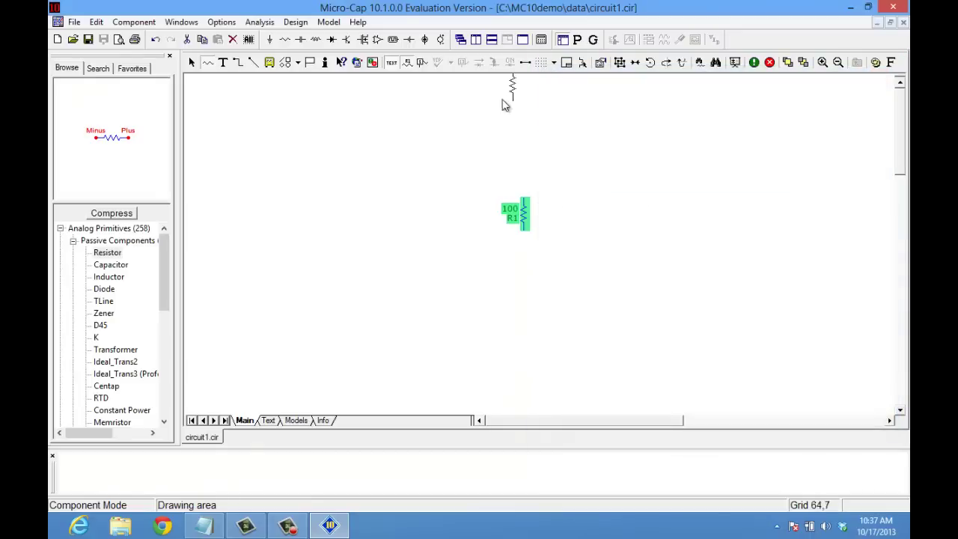
Step: Place capacitor C1 to the lower right of R1 with a value of 100n
left_click(128, 266)
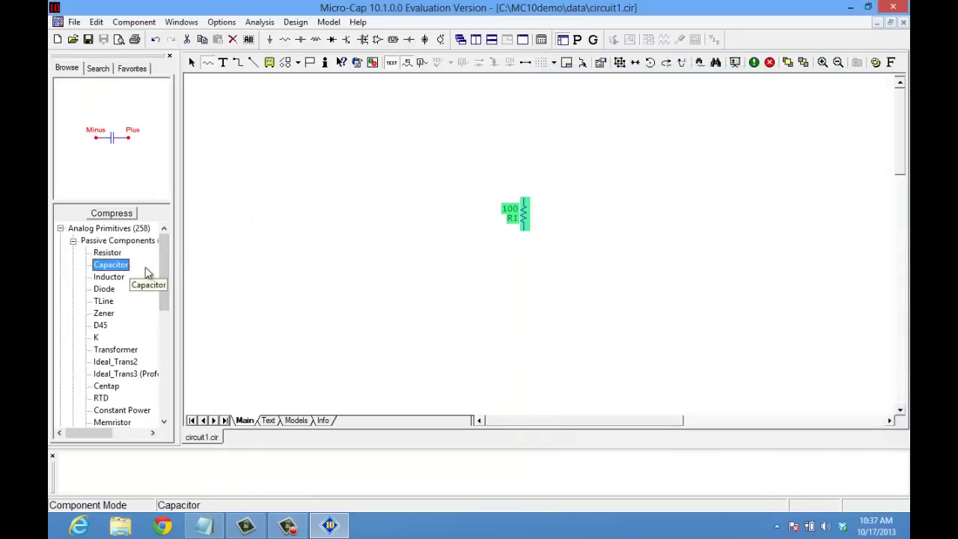
left_click(633, 293)
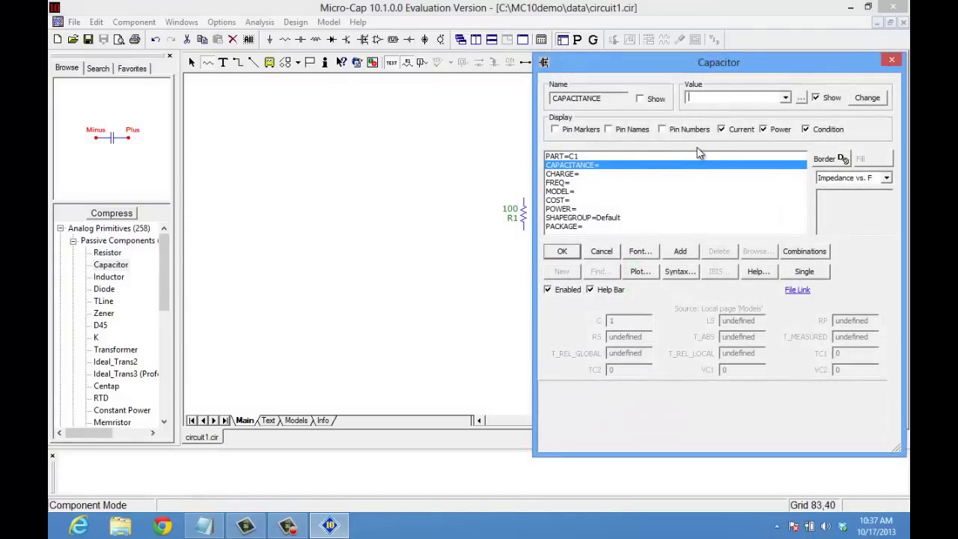
type("100n")
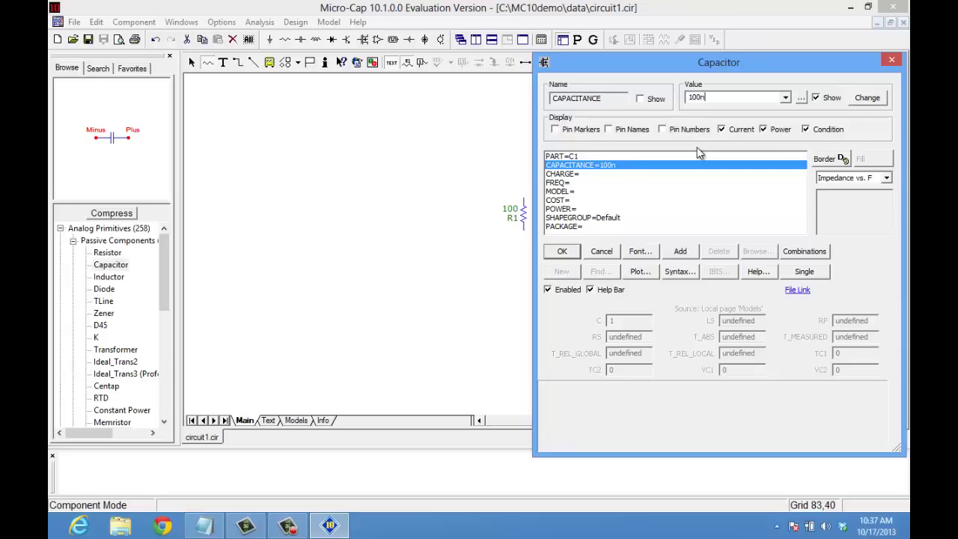
left_click(561, 253)
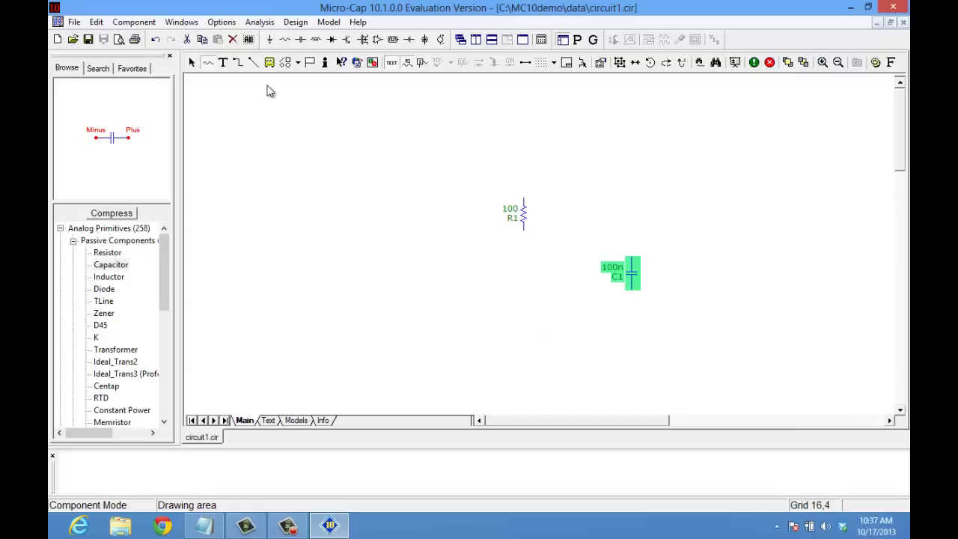
Step: Place a ground below the resistor, then pick a current source from the component categories
left_click(270, 42)
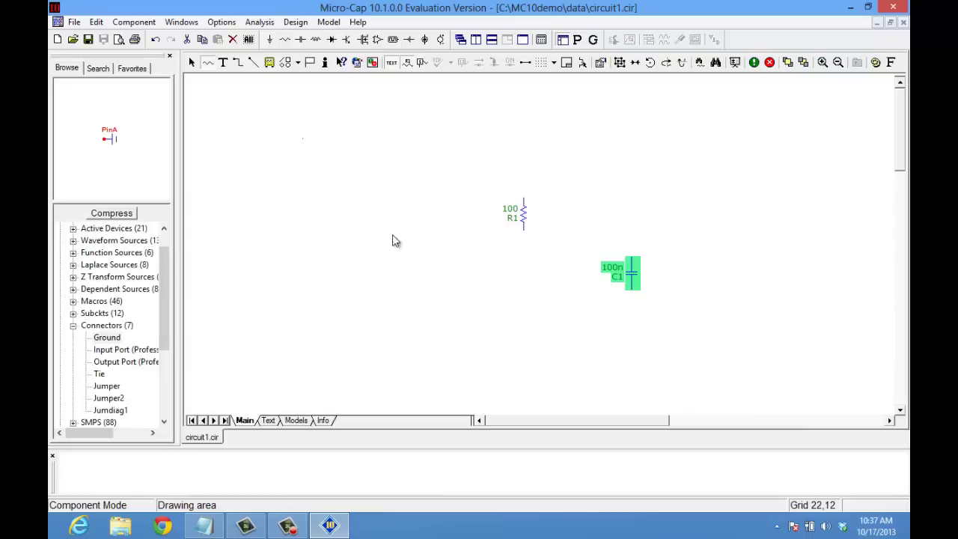
left_click(528, 315)
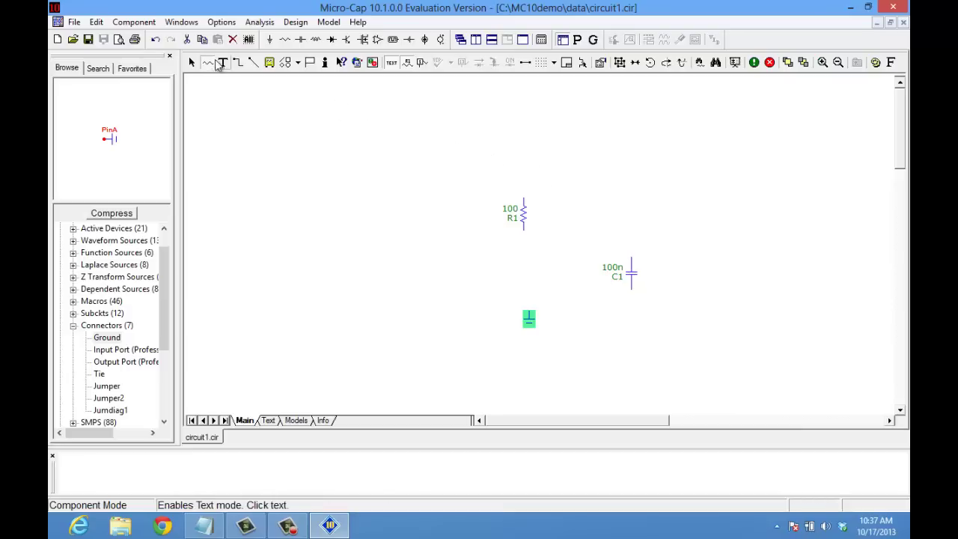
left_click(135, 21)
mouse_move(164, 38)
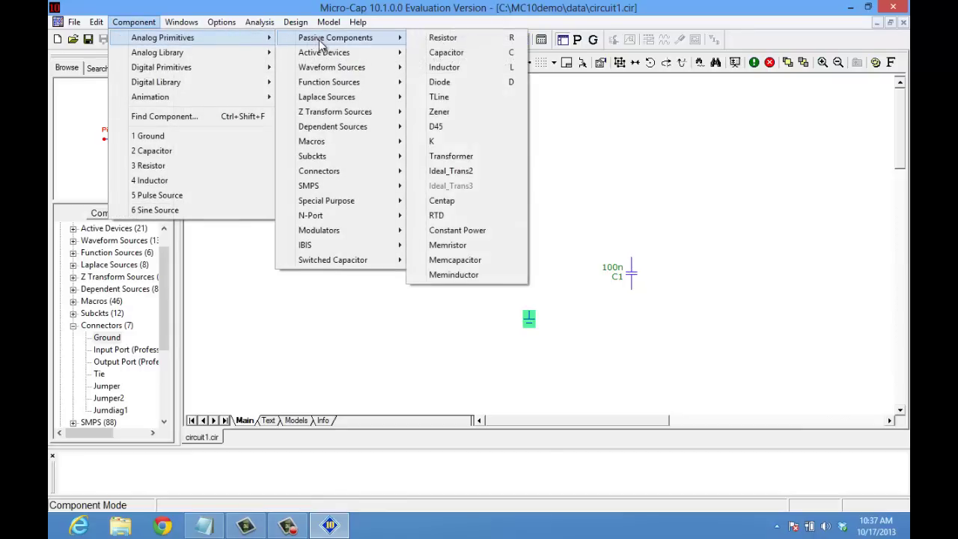
mouse_move(347, 74)
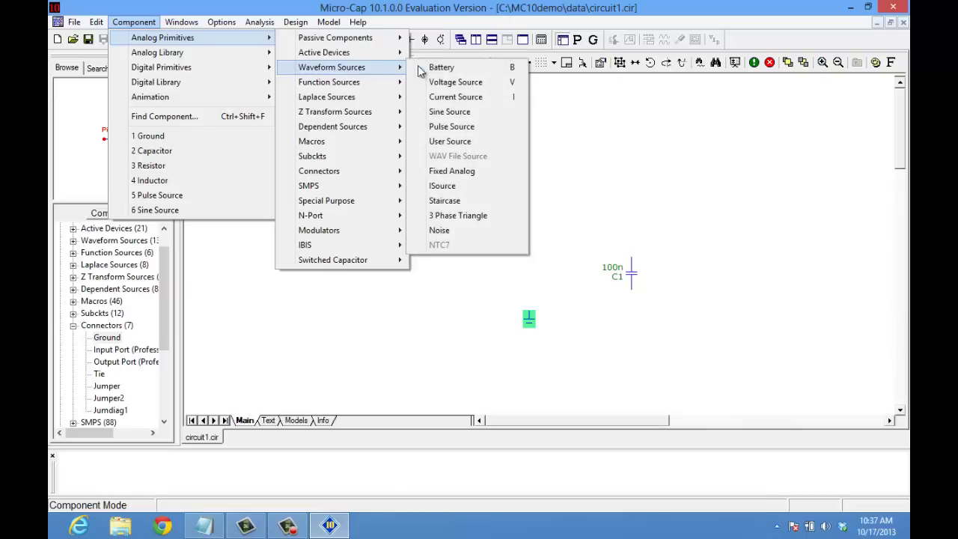
left_click(460, 98)
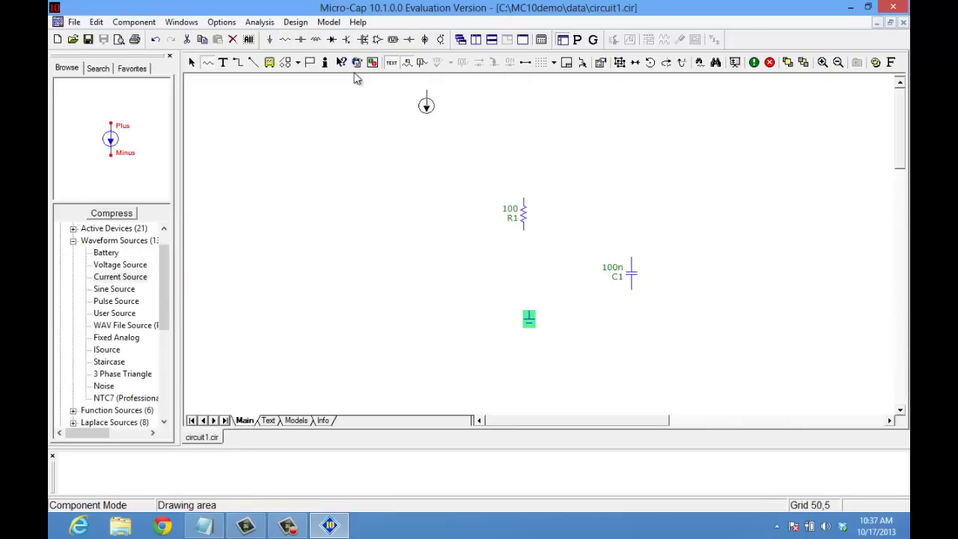
Step: Choose a Sine Source instead and place it left of the resistor
left_click(134, 22)
mouse_move(252, 38)
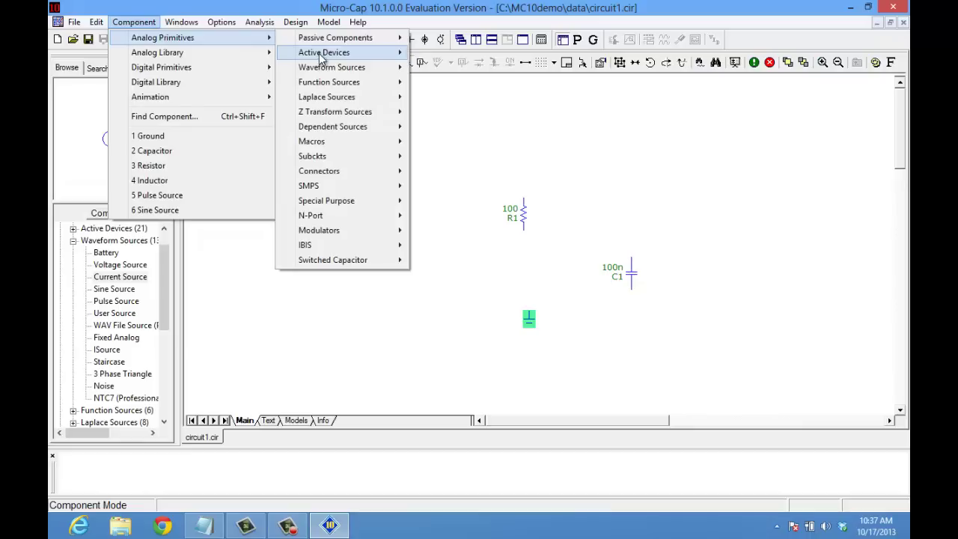
mouse_move(352, 68)
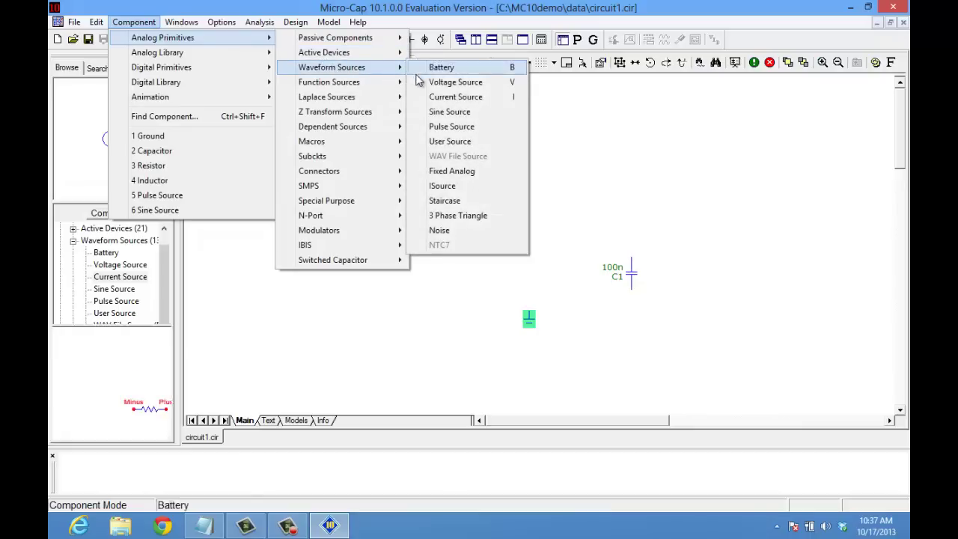
left_click(447, 112)
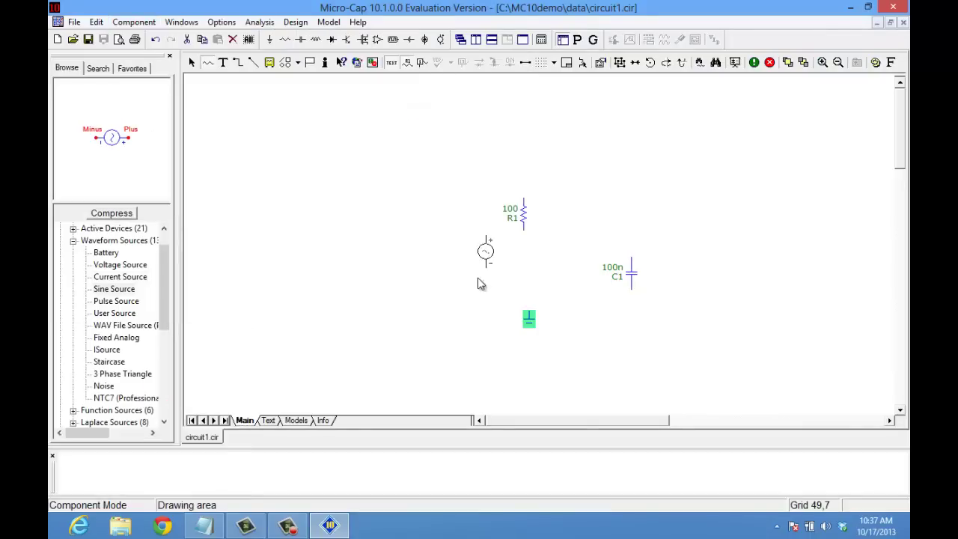
left_click(431, 282)
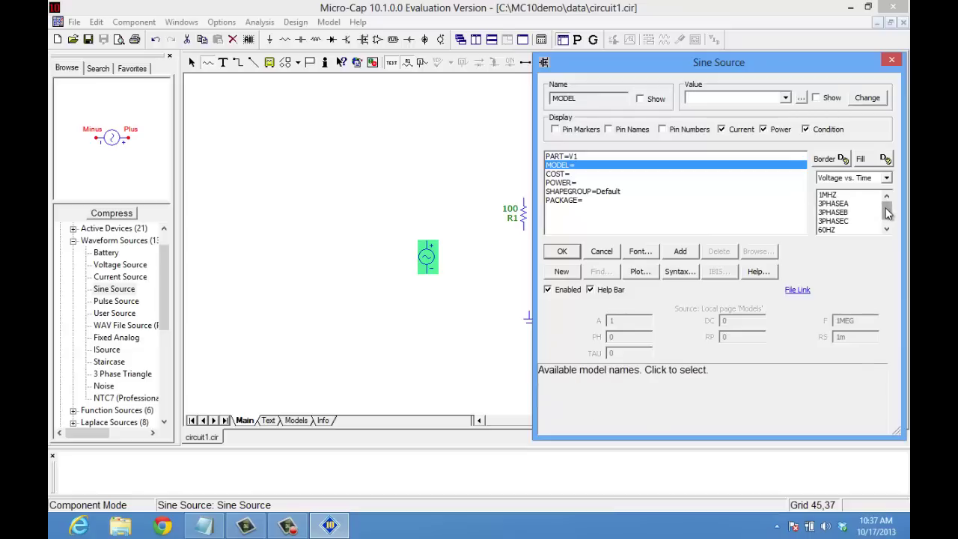
Step: Give sine source V1 the GENERAL model with amplitude .5 and frequency 100k
left_click_drag(887, 213, 889, 223)
left_click(844, 230)
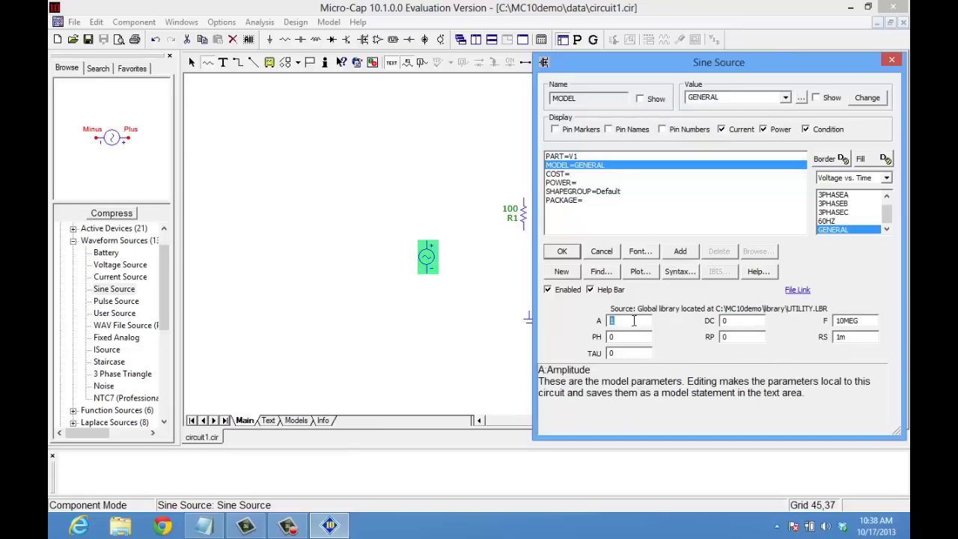
double_click(610, 321)
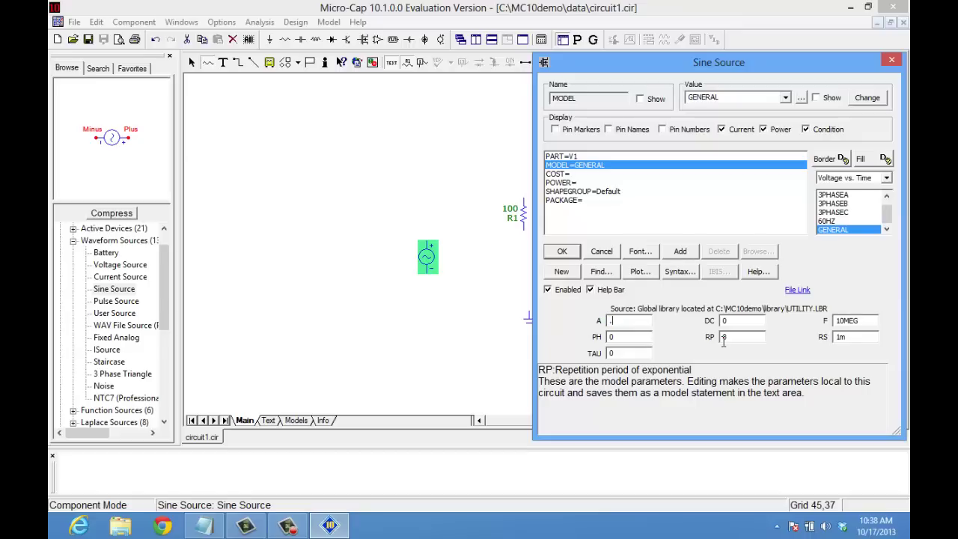
type(".5")
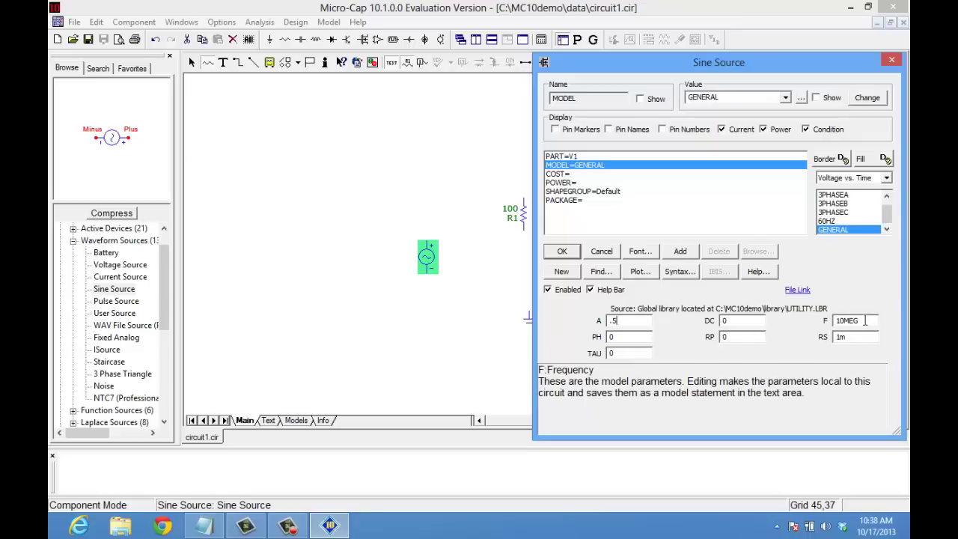
left_click(868, 322)
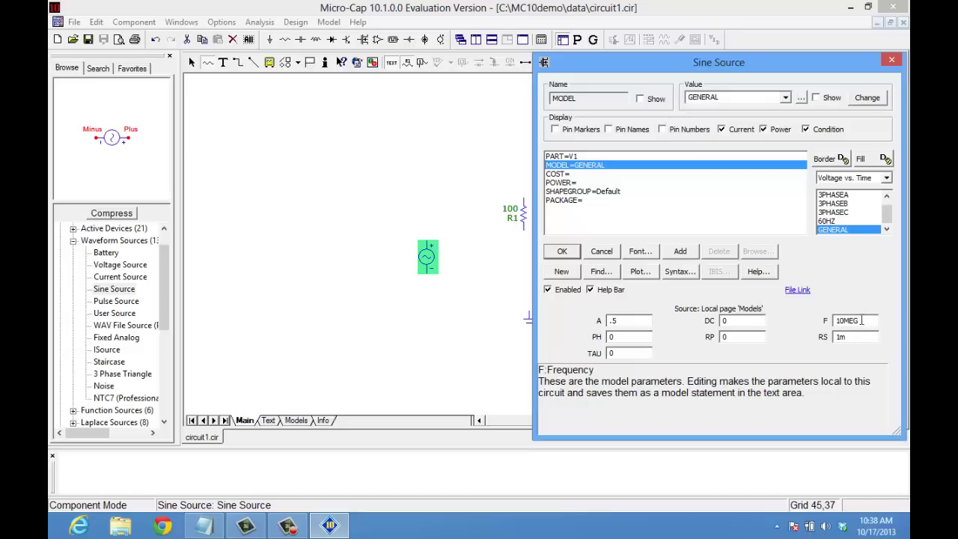
left_click_drag(868, 322, 800, 324)
type("100k")
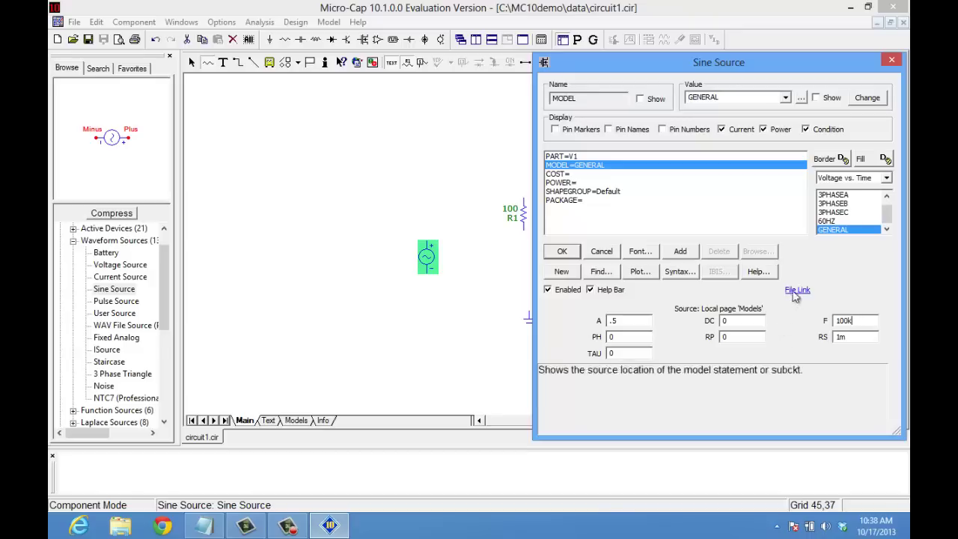
left_click(635, 341)
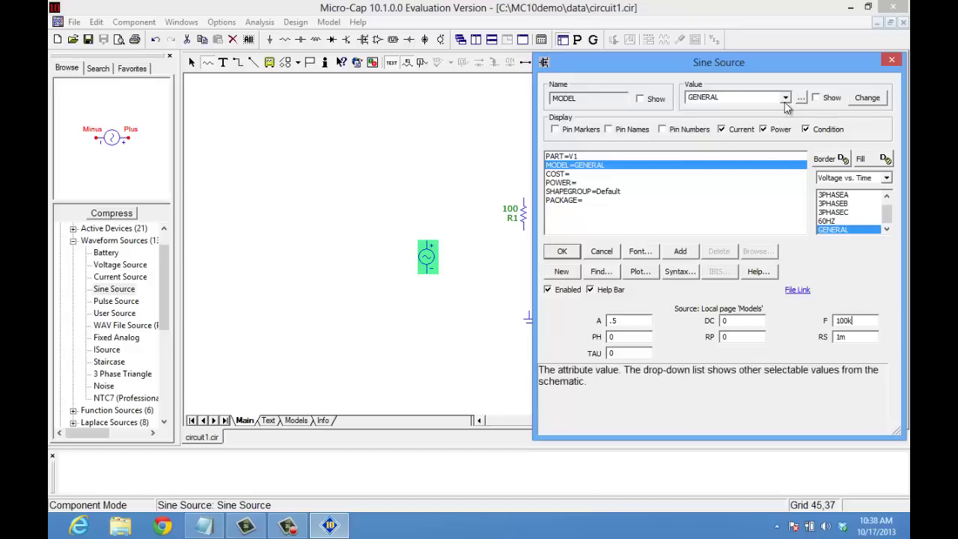
left_click(567, 251)
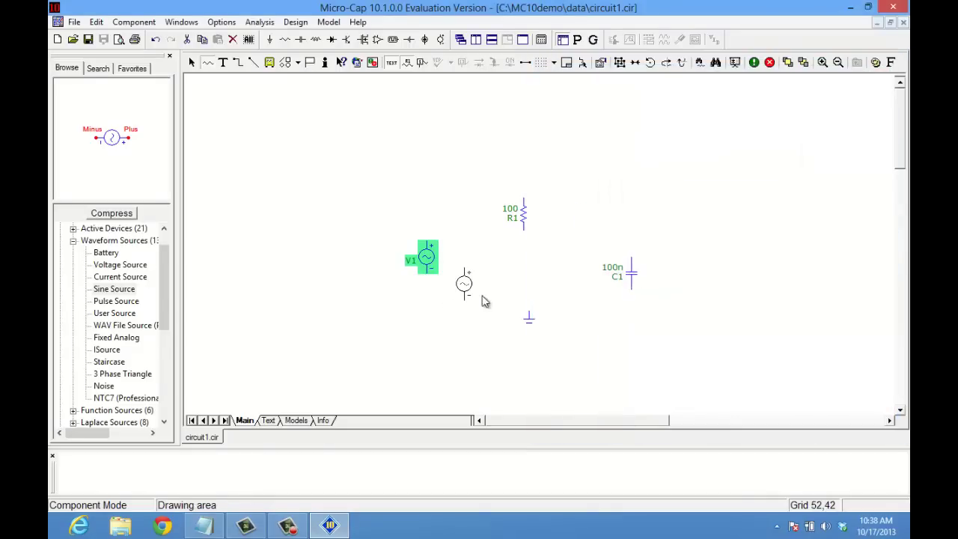
Step: Move the ground to below V1 and shift C1 up and left
key("ctrl+e")
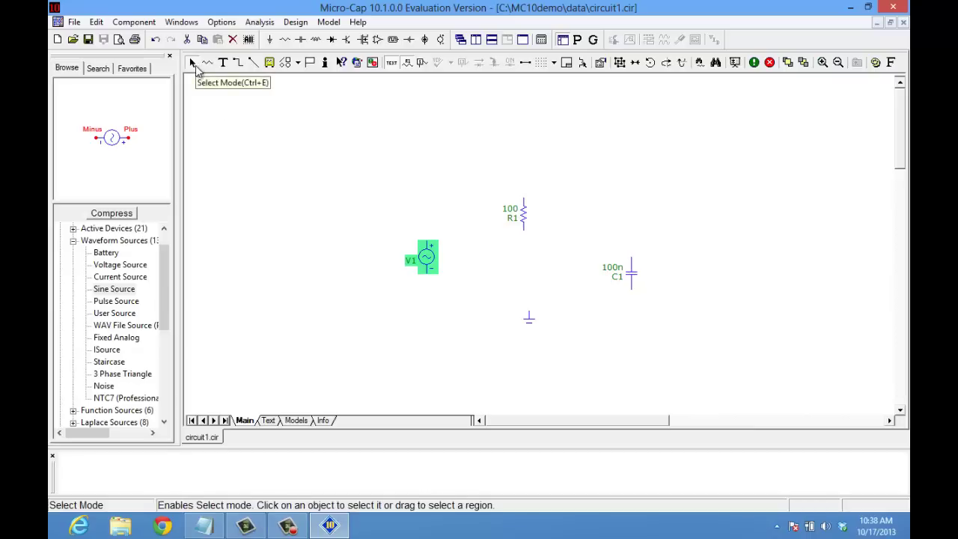
left_click(522, 323)
left_click_drag(522, 327, 421, 326)
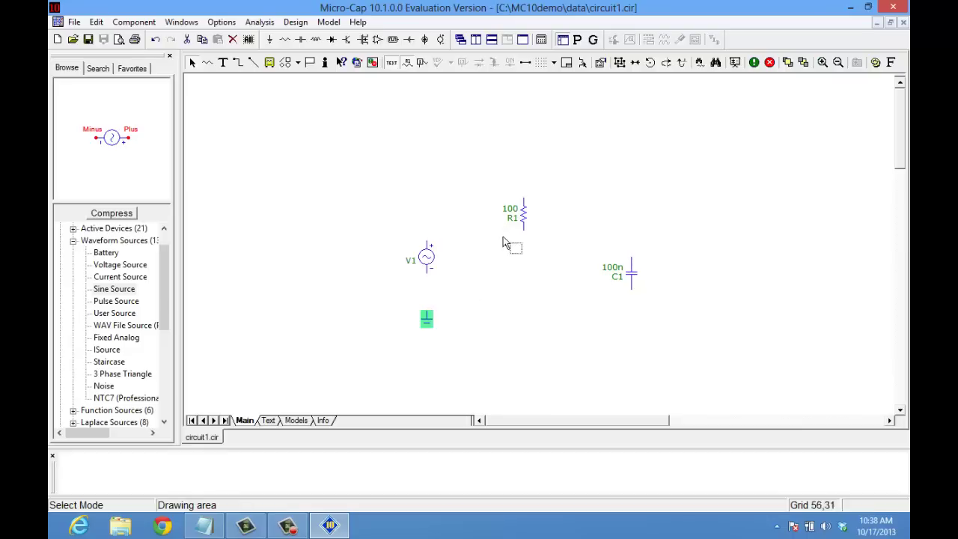
left_click_drag(634, 280, 610, 258)
right_click(610, 258)
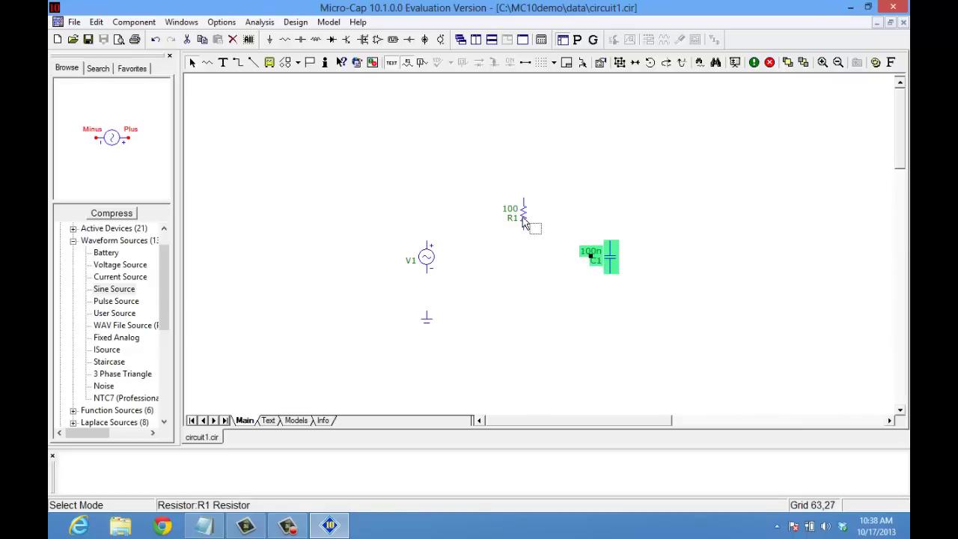
Step: Rotate R1 to horizontal and position it above the circuit
left_click(524, 220)
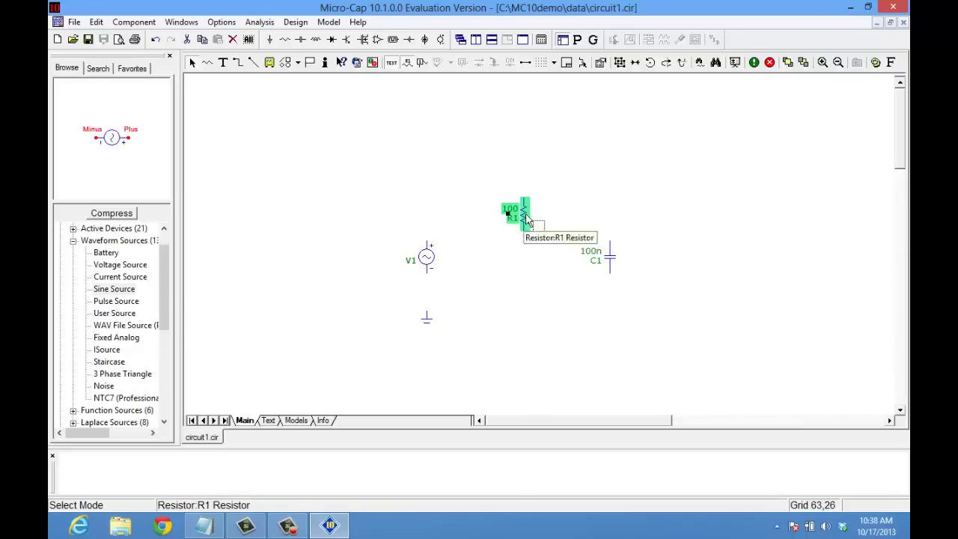
left_click(650, 64)
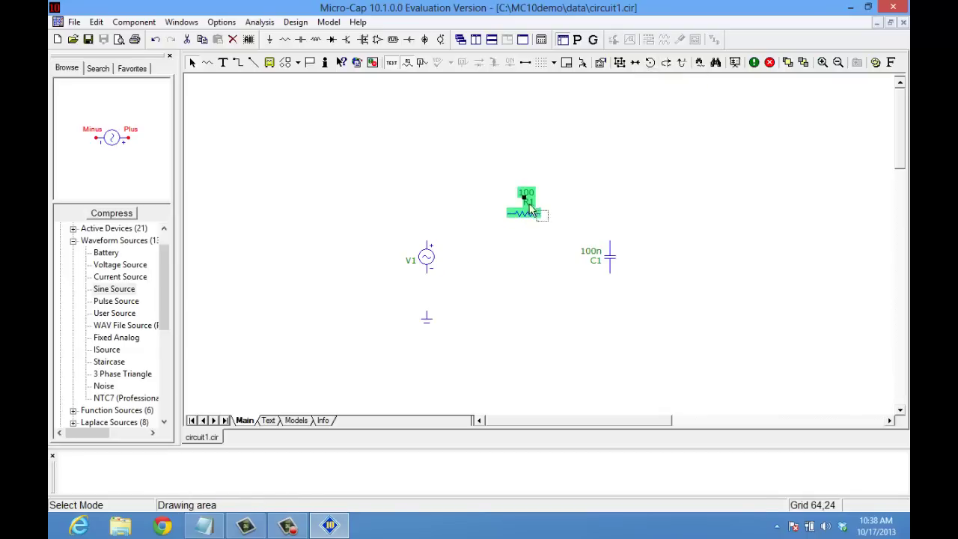
left_click_drag(533, 217, 517, 209)
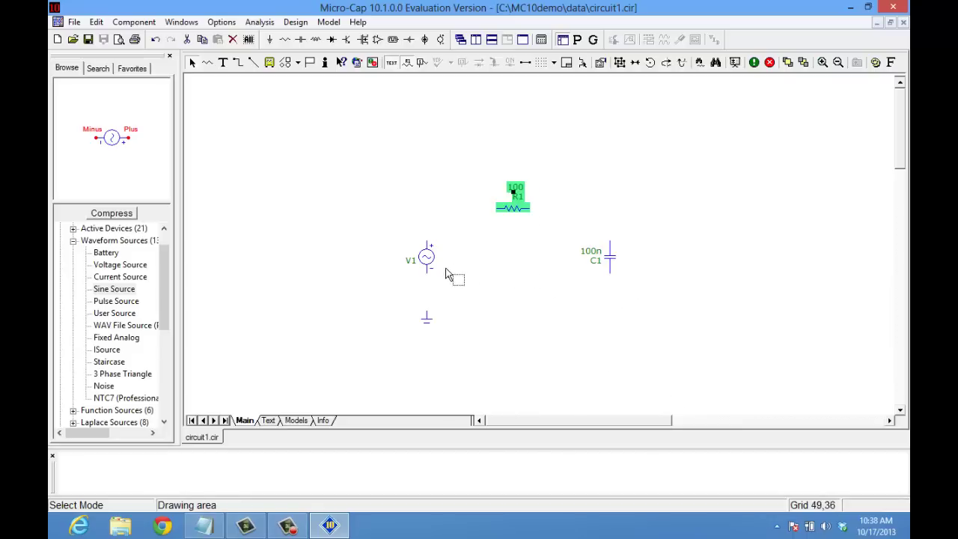
Step: Show pin connections and wire V1 up to R1, then R1 over and down to C1
left_click(527, 64)
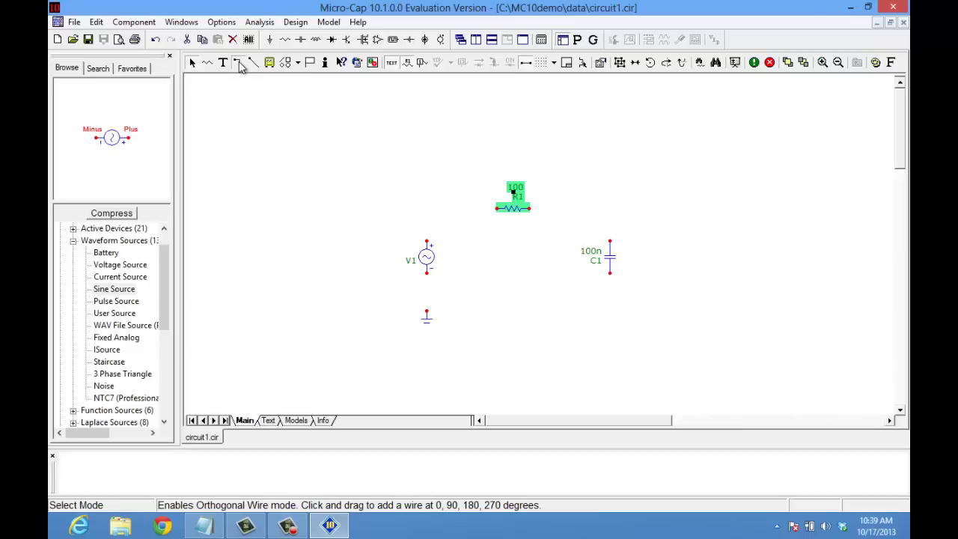
left_click(239, 65)
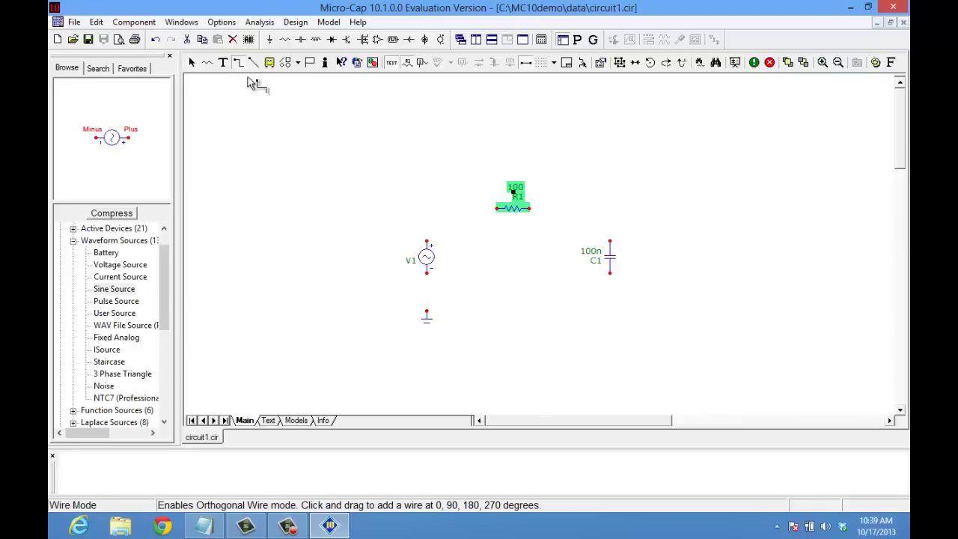
left_click(432, 248)
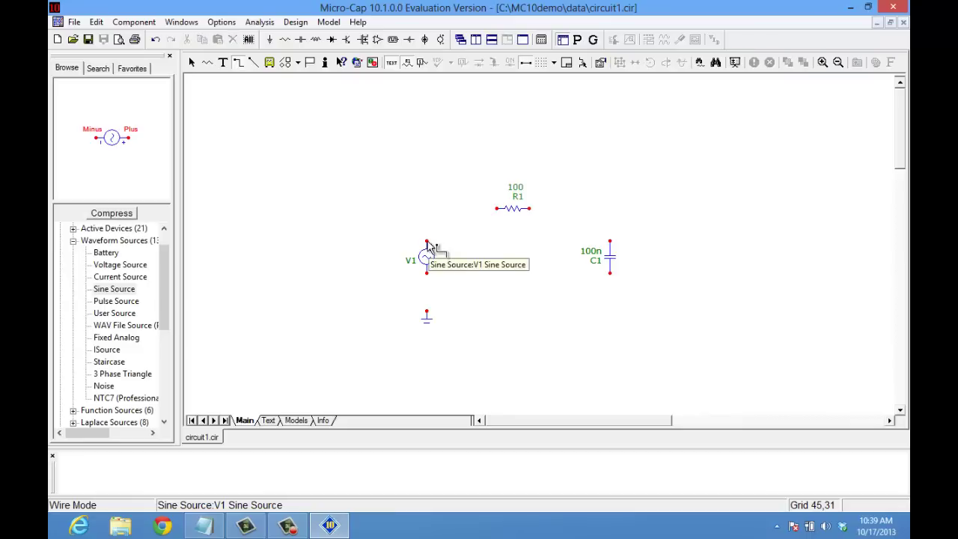
mouse_move(427, 242)
left_mouse_down()
mouse_move(426, 215)
mouse_move(499, 215)
left_mouse_up()
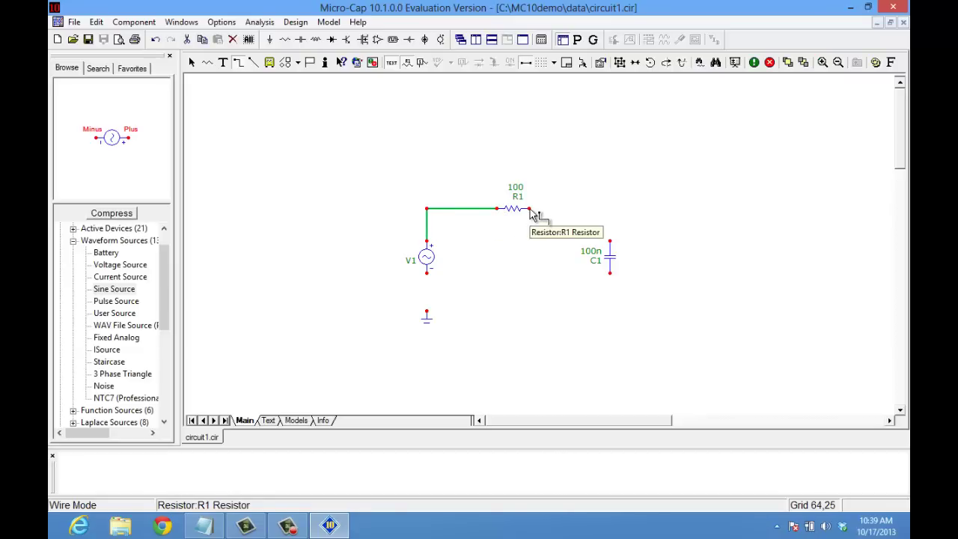
mouse_move(533, 214)
left_mouse_down()
mouse_move(607, 227)
mouse_move(613, 294)
mouse_move(442, 324)
mouse_move(426, 311)
mouse_move(439, 285)
mouse_move(427, 274)
left_mouse_up()
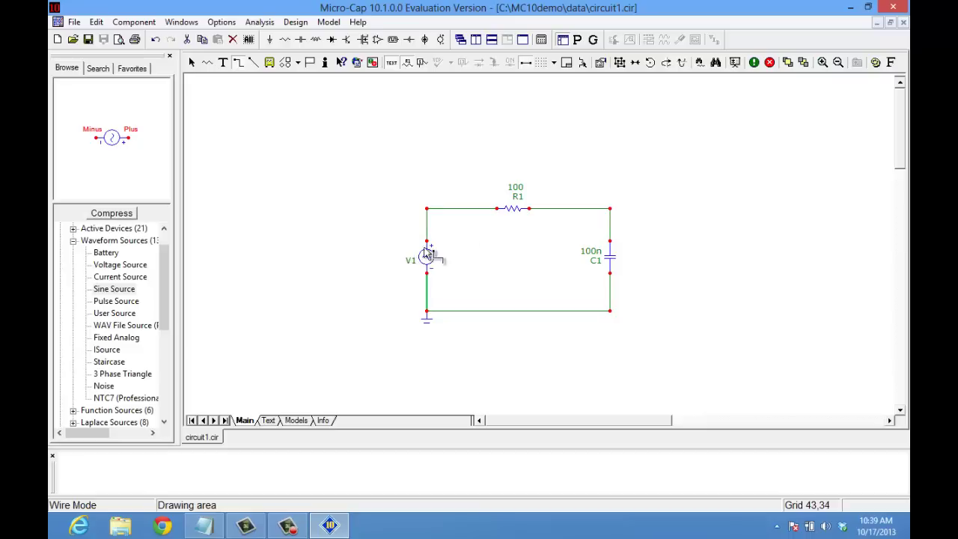
Step: Start a Transient analysis from the Analysis menu
mouse_move(466, 214)
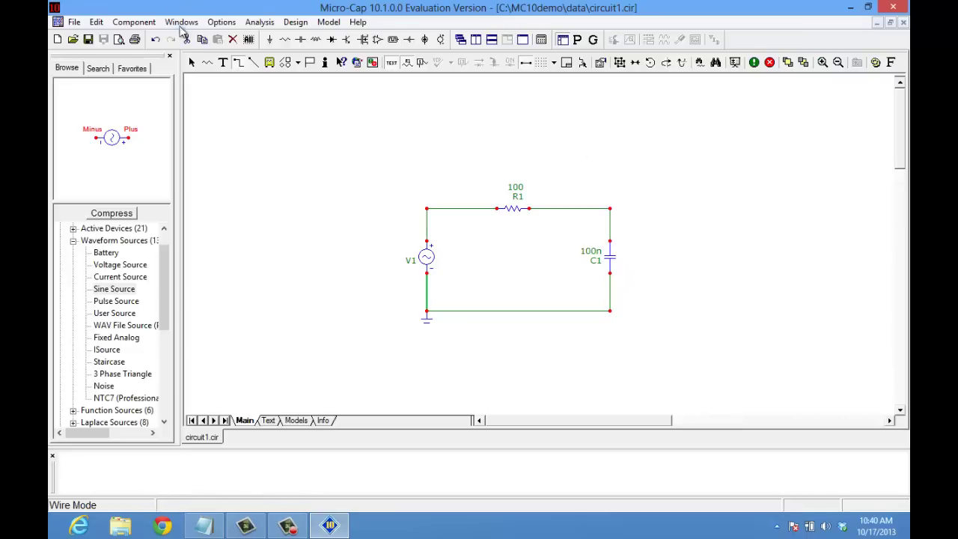
left_click(261, 23)
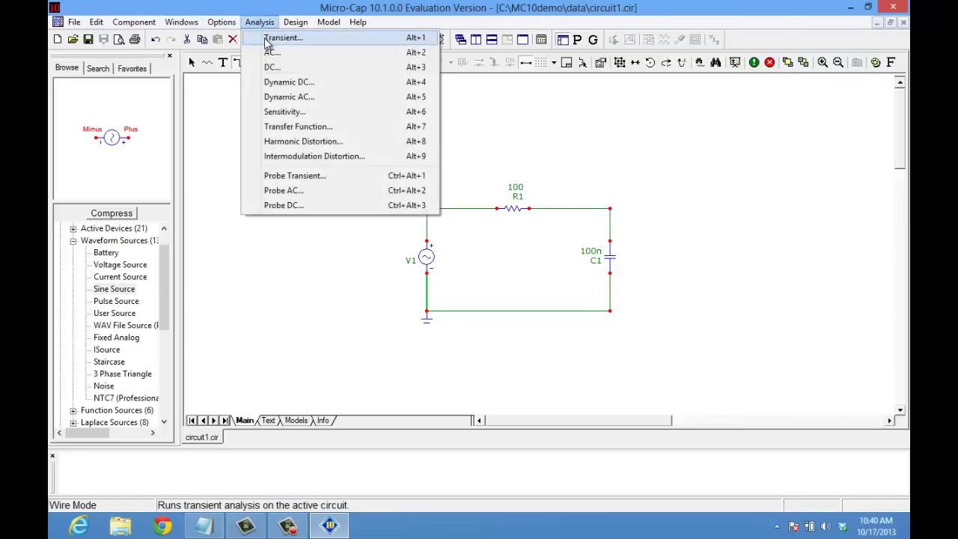
left_click(276, 38)
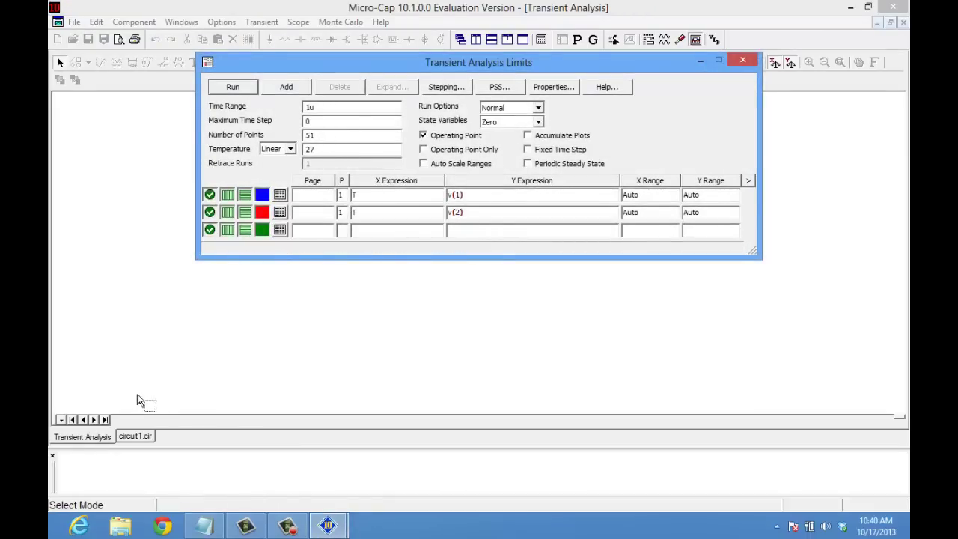
Step: Switch between the schematic and transient window, then open and close the Transient Analysis Limits
left_click(138, 437)
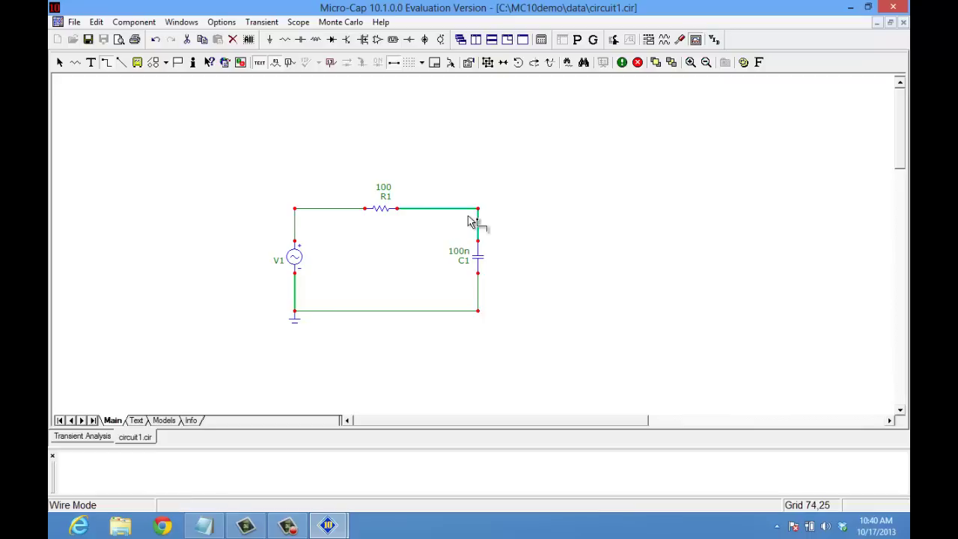
left_click(92, 436)
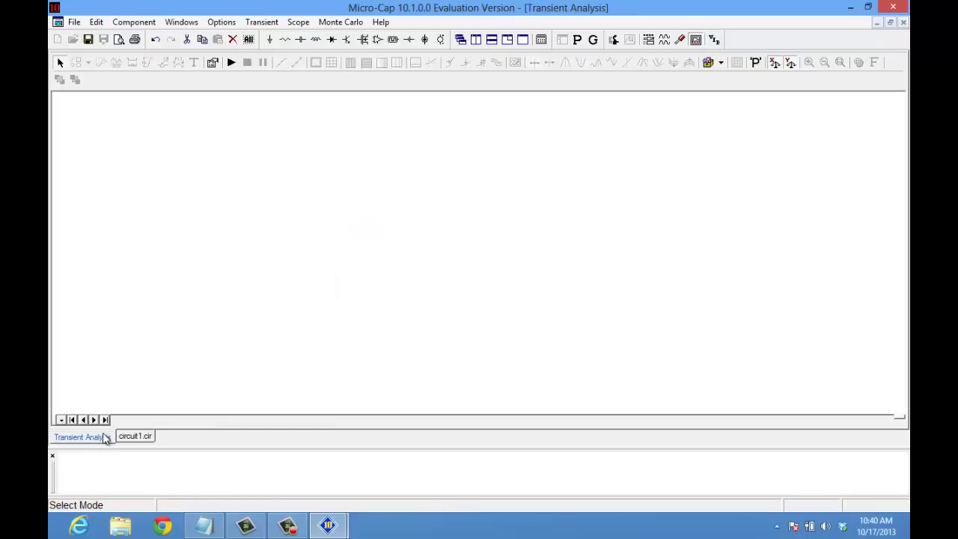
left_click(269, 24)
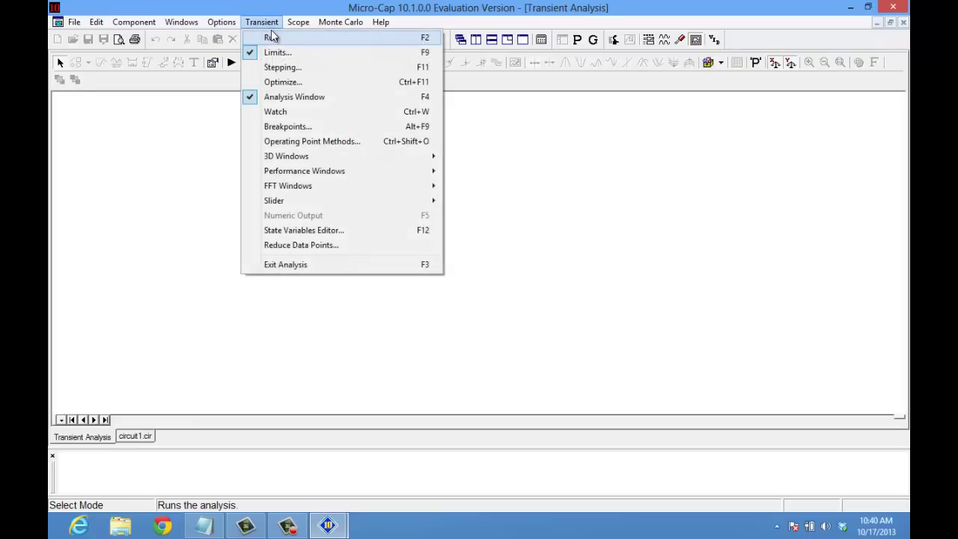
left_click(275, 52)
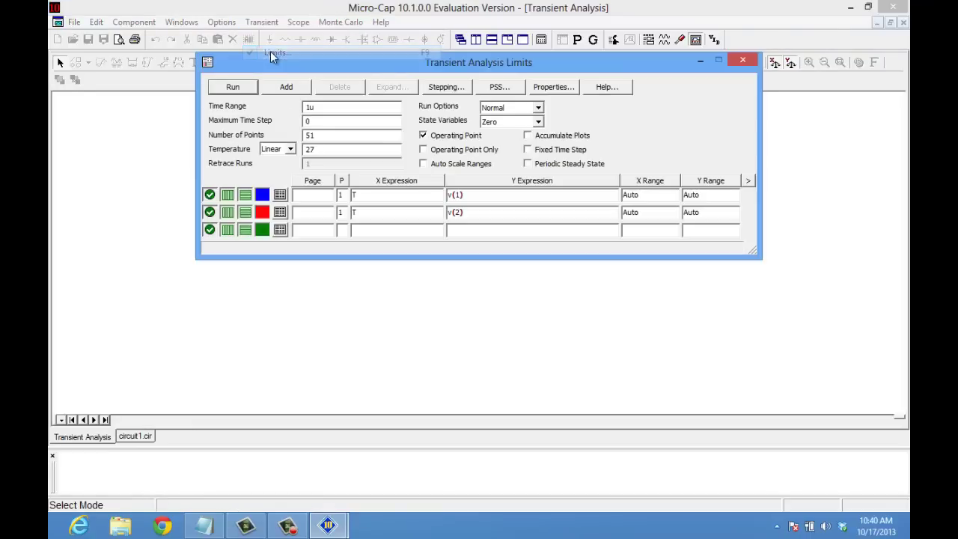
left_click_drag(280, 60, 282, 56)
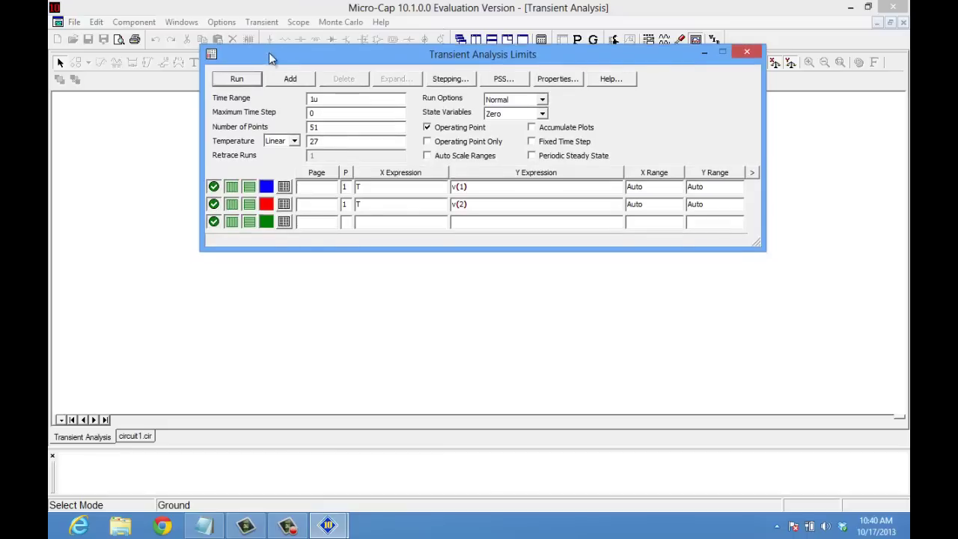
left_click(741, 56)
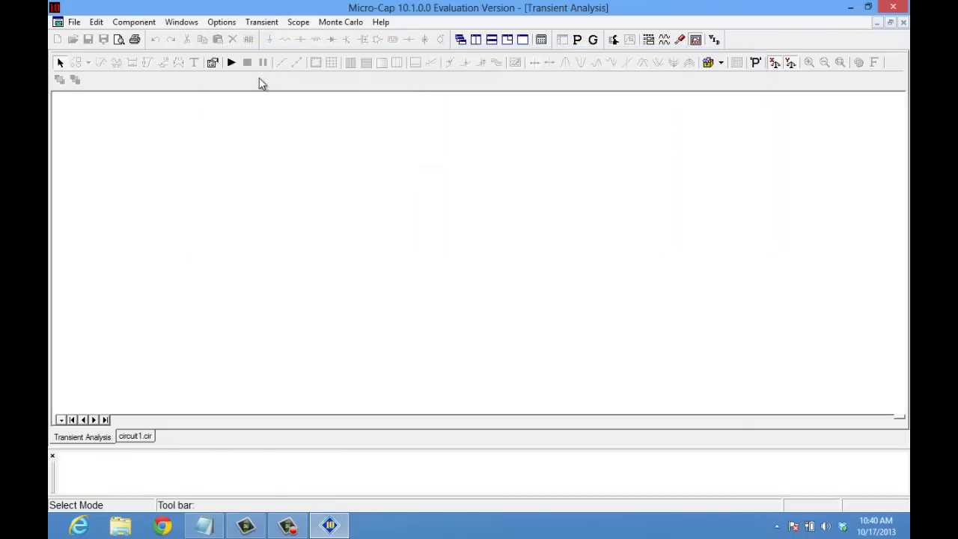
Step: Reopen the Transient Analysis Limits and edit the v(1) plot group and time range
left_click(262, 22)
left_click(277, 52)
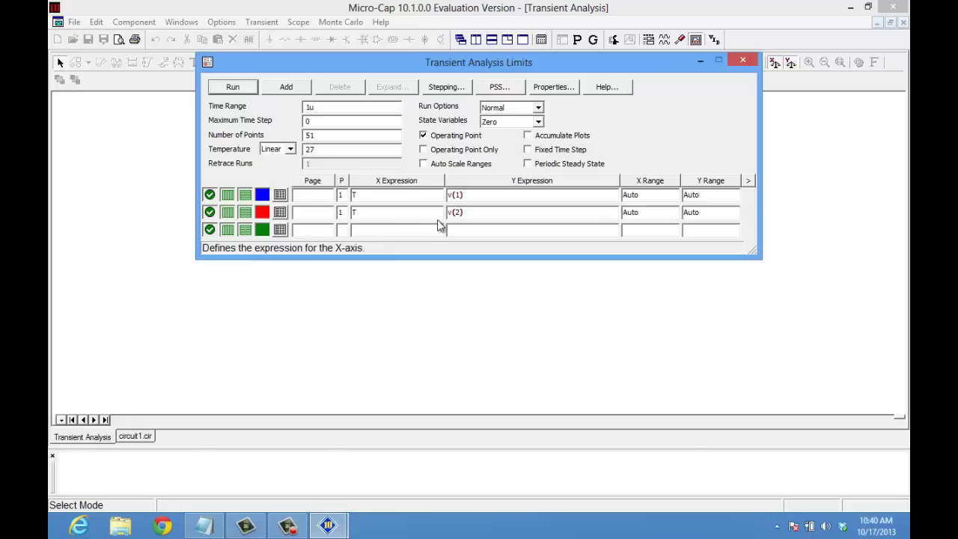
left_click(464, 195)
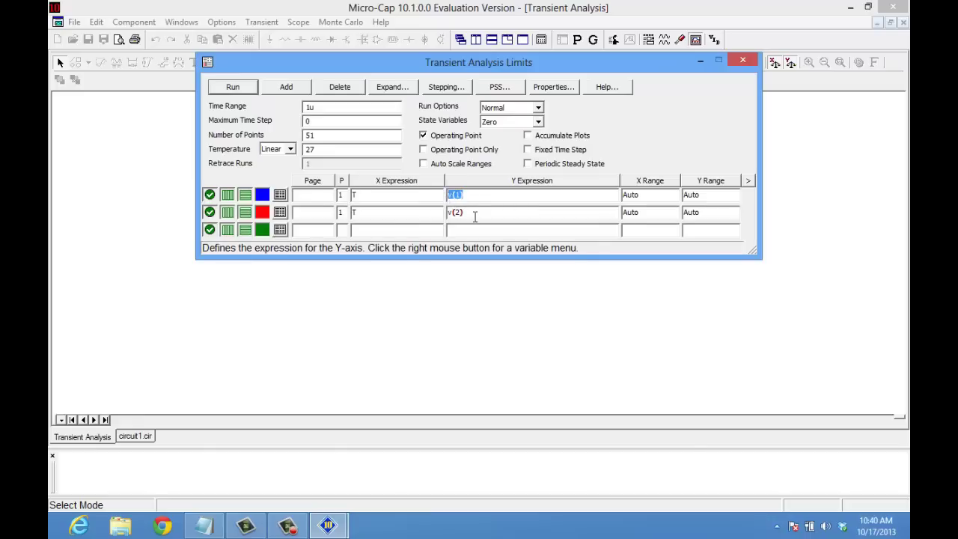
left_click(340, 196)
left_click(346, 196)
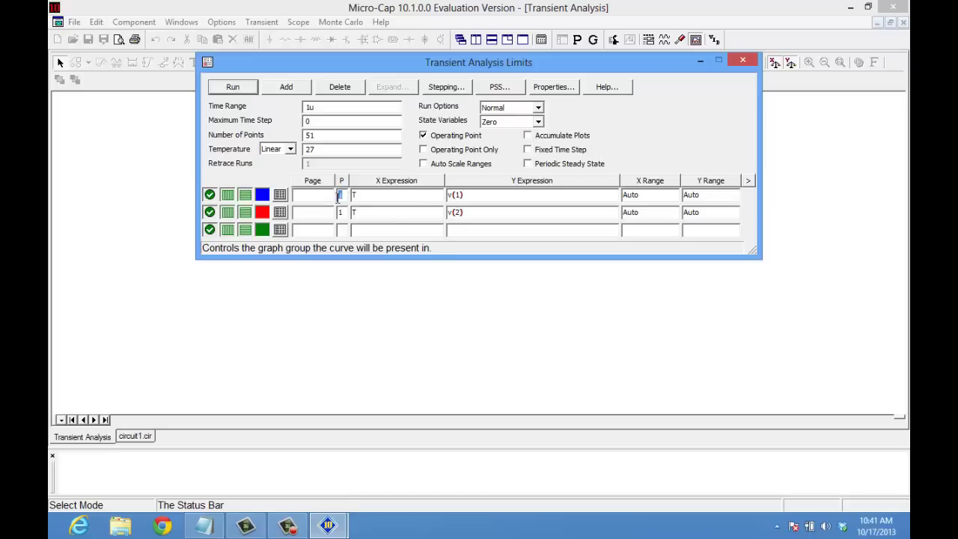
left_click(309, 107)
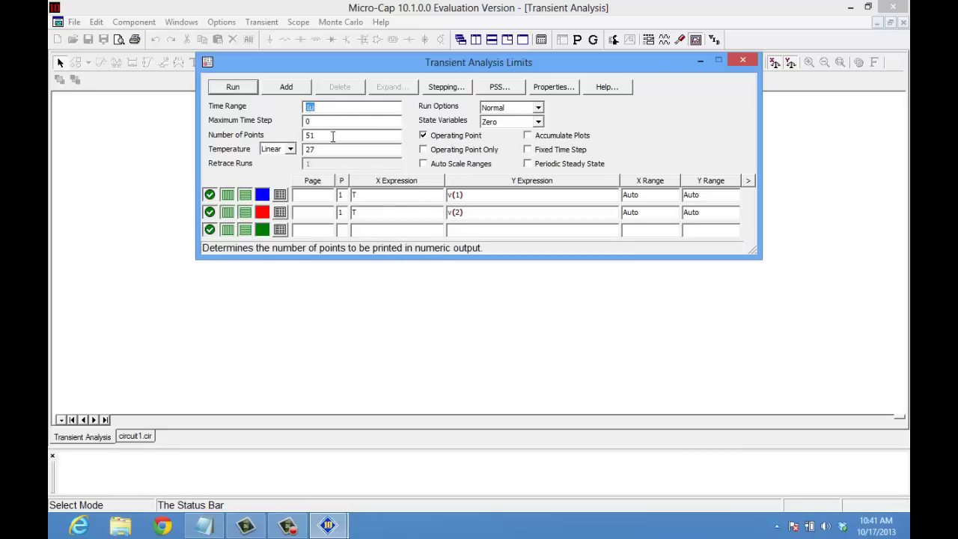
Step: Run the analysis, lengthen the time range to 100u, rerun, and auto-scale the plot
left_click(247, 91)
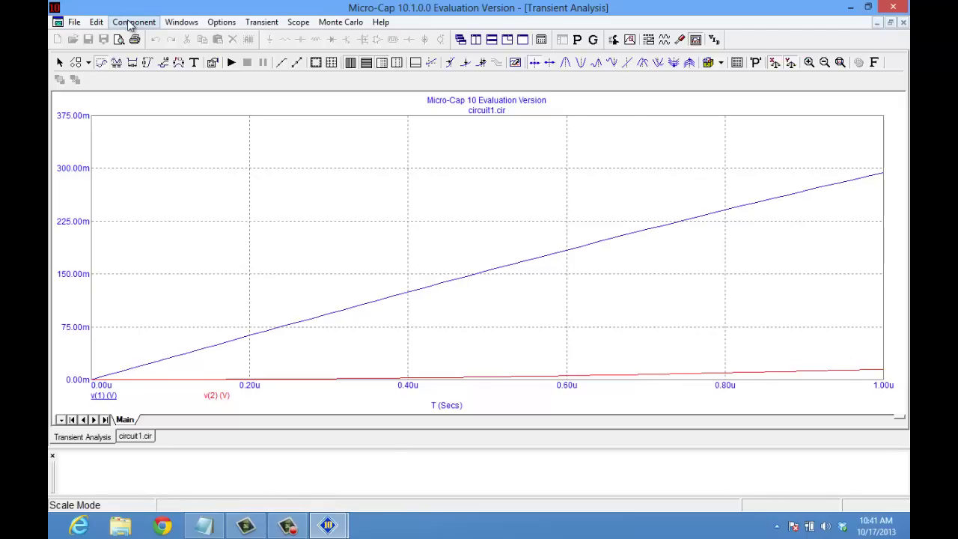
left_click(258, 22)
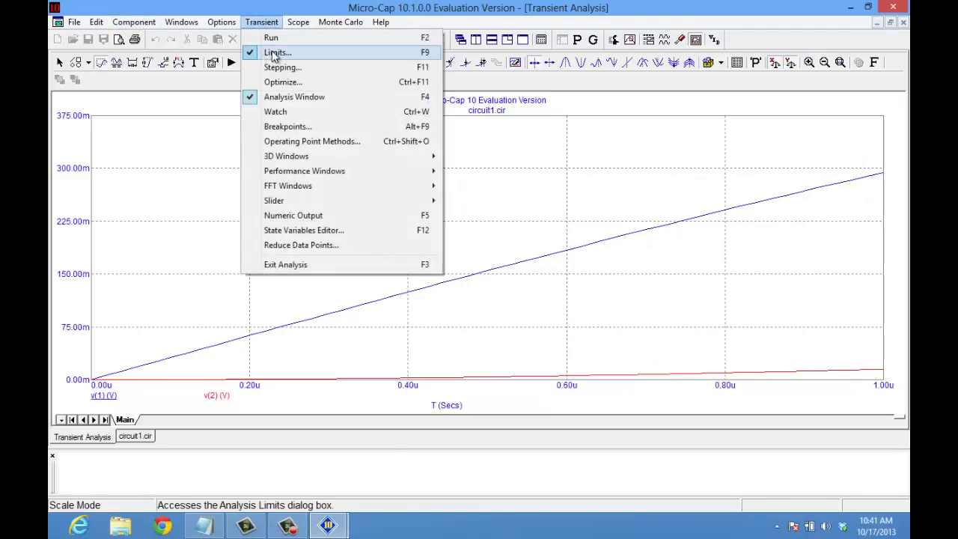
left_click(277, 53)
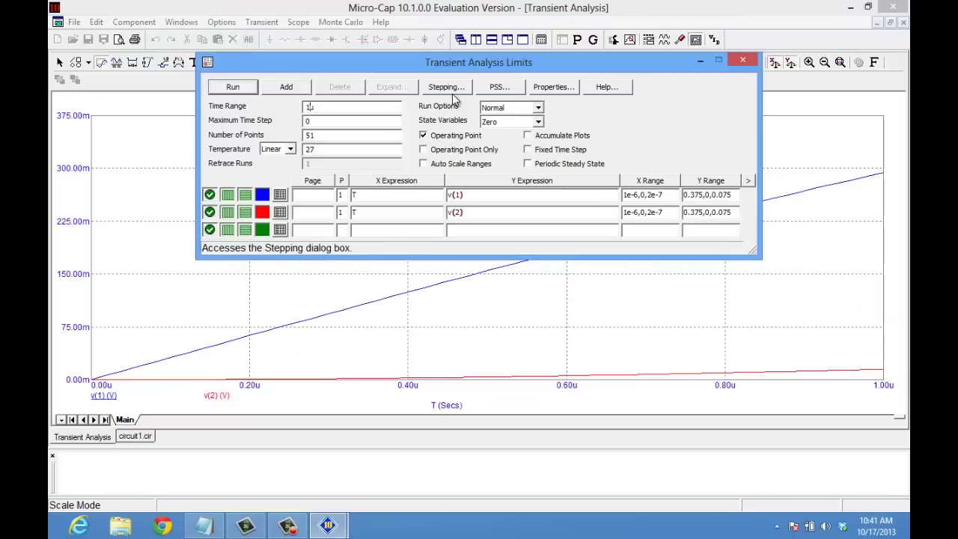
type("00")
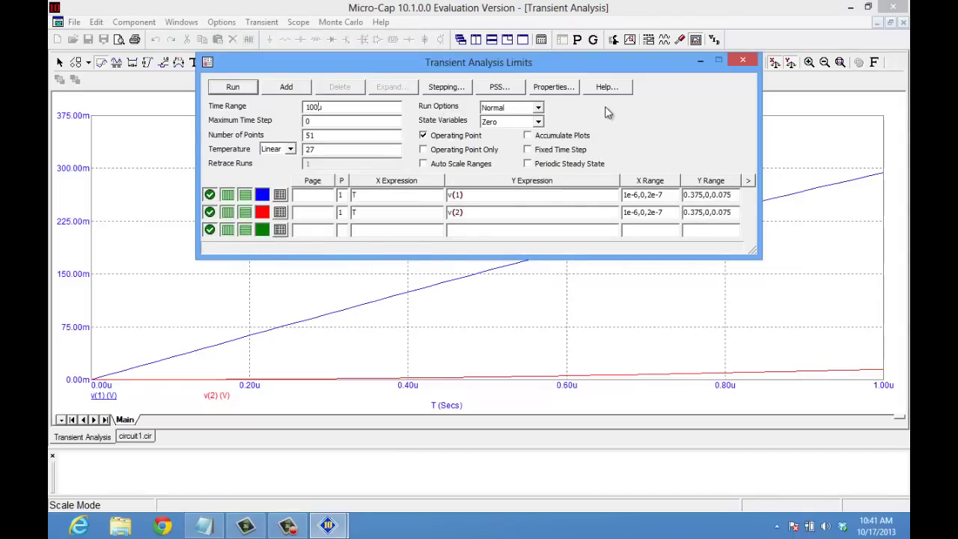
left_click(250, 87)
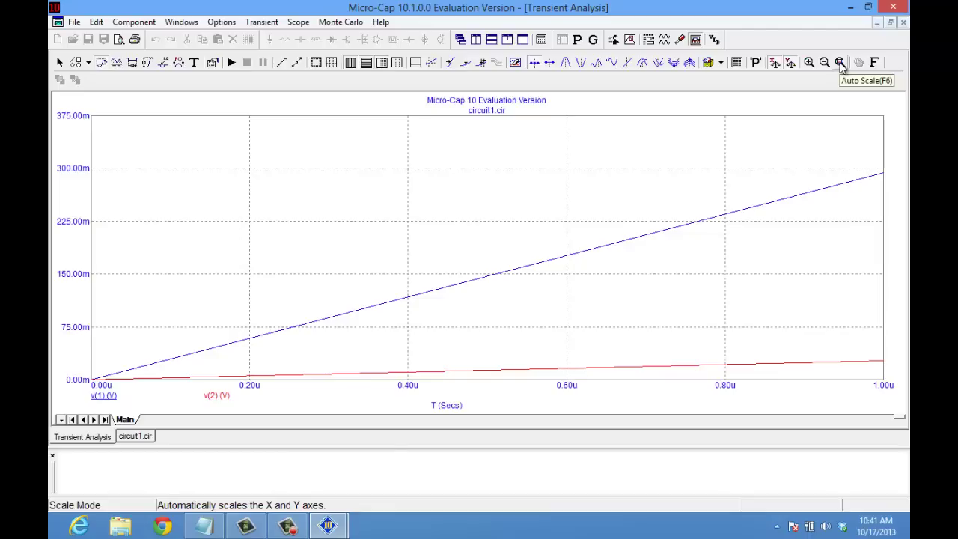
left_click(840, 63)
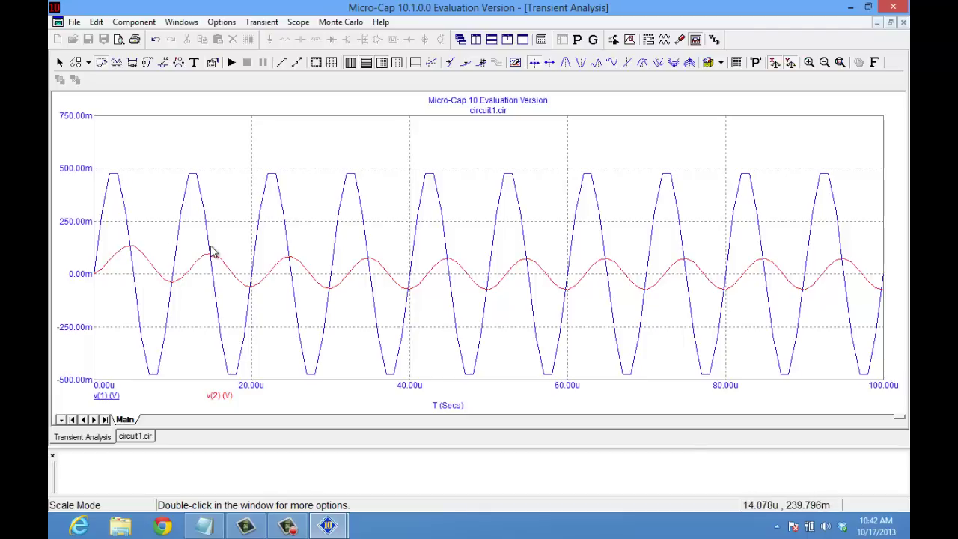
Step: Set the transient Maximum Time Step to .0000001, rerun the analysis and auto-scale the plot
left_click(261, 22)
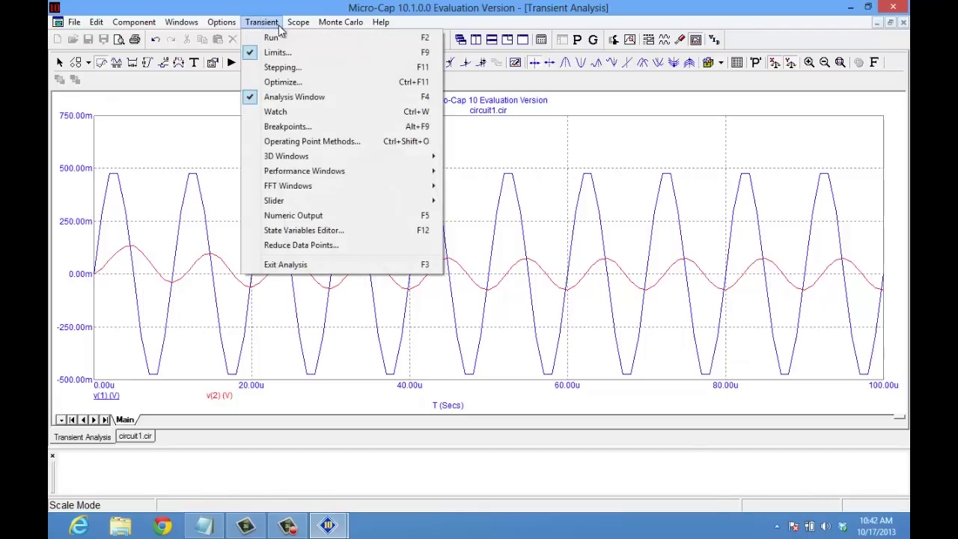
left_click(275, 52)
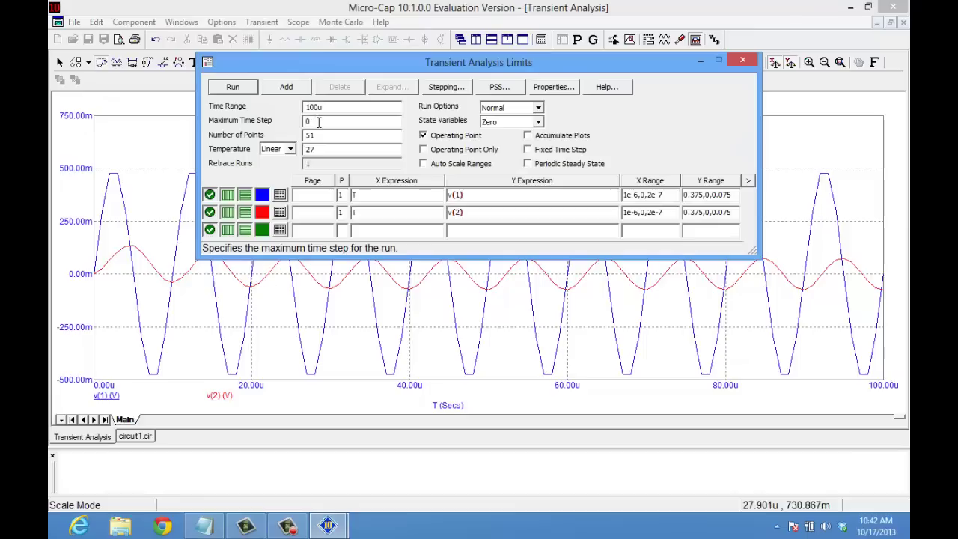
double_click(316, 121)
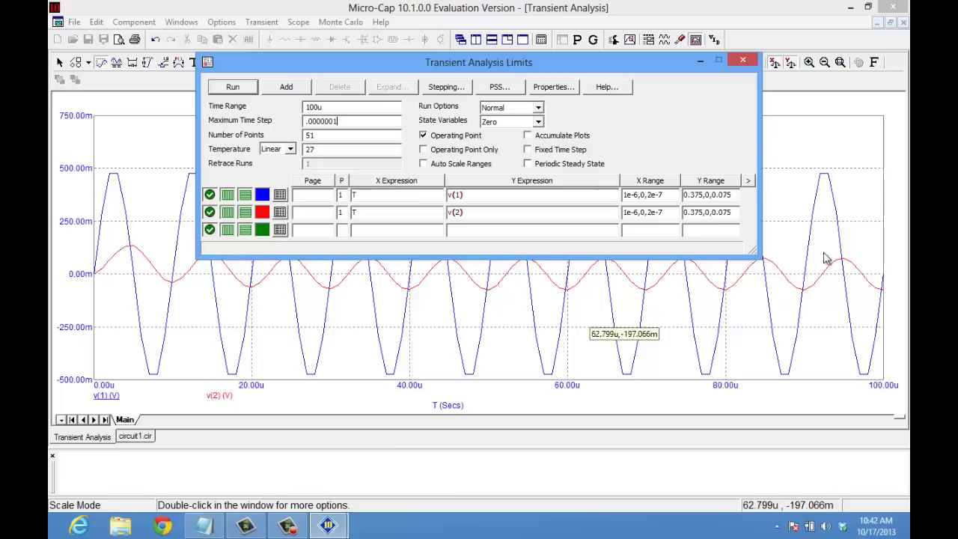
left_click(233, 87)
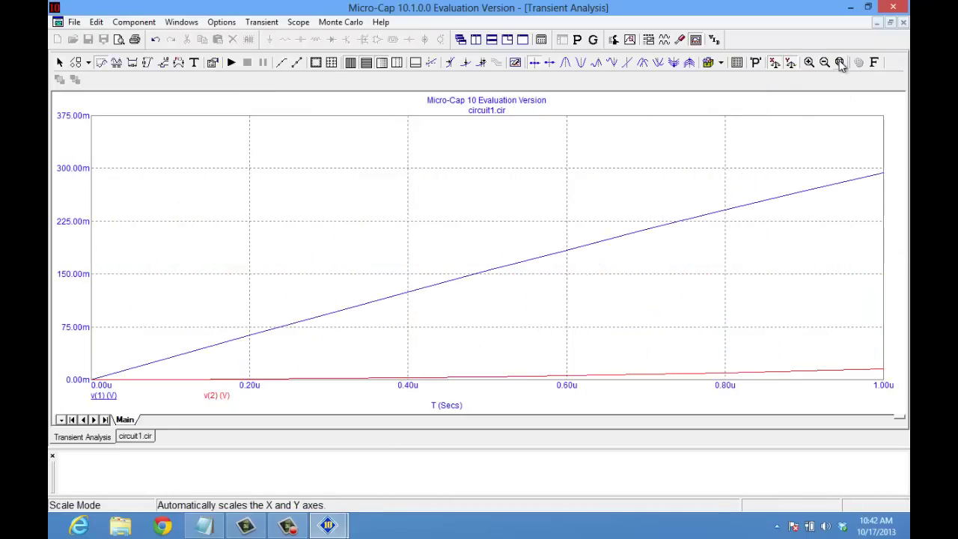
left_click(841, 63)
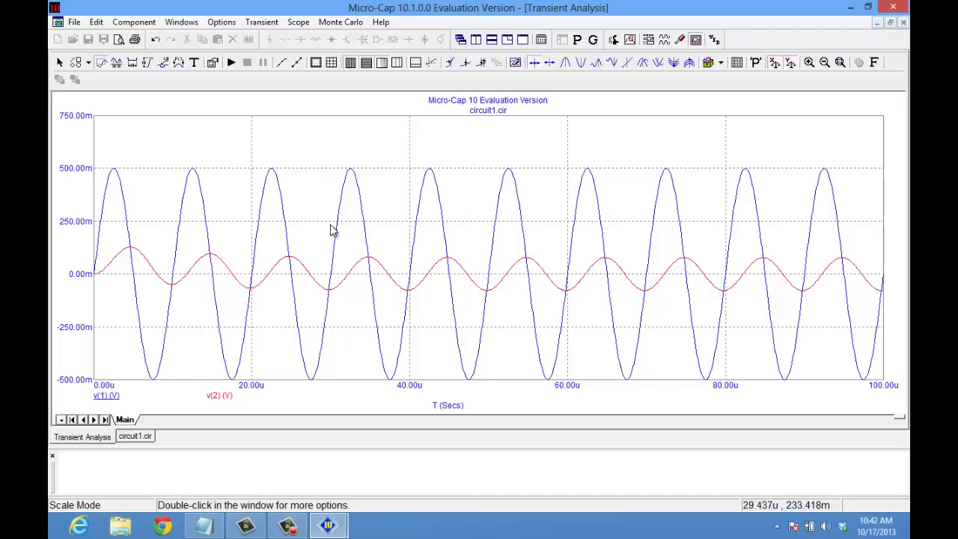
left_click(140, 442)
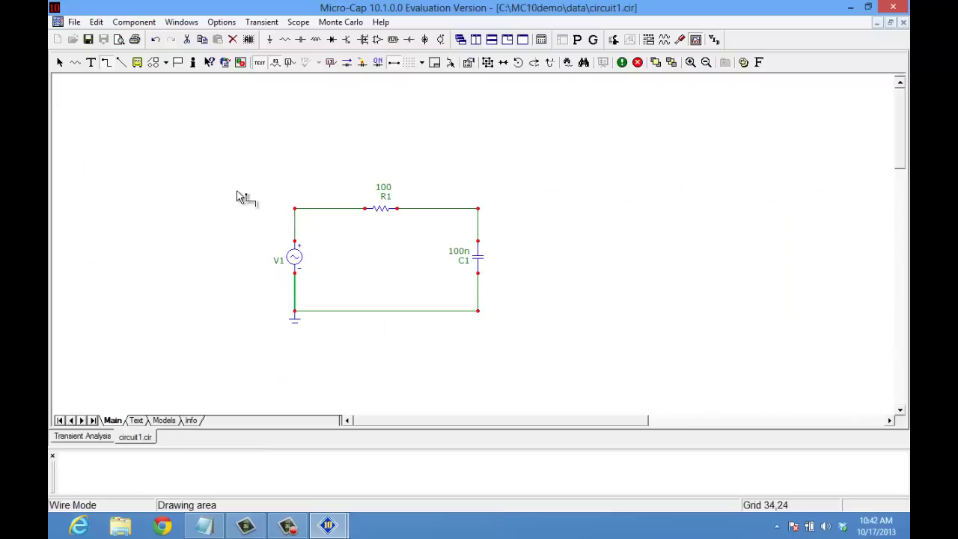
left_click(74, 24)
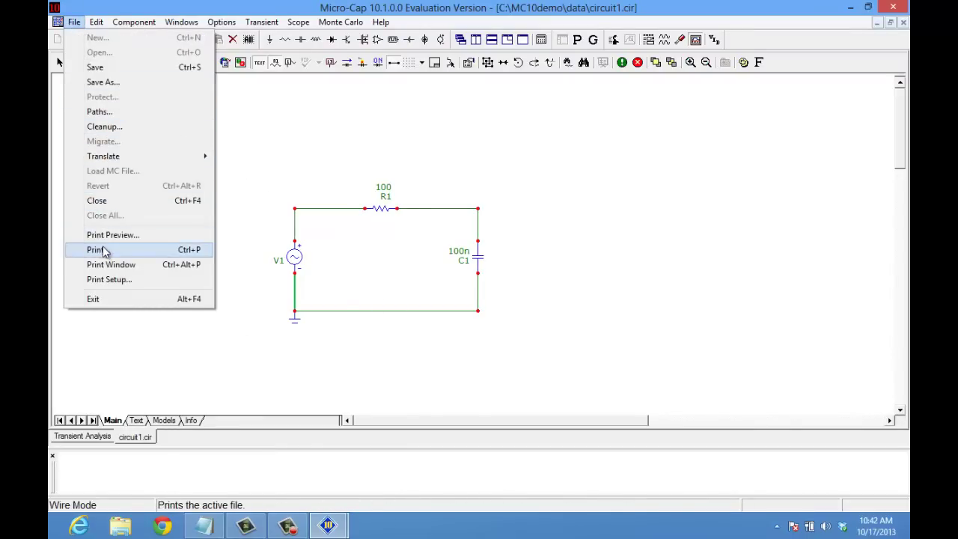
key("Escape")
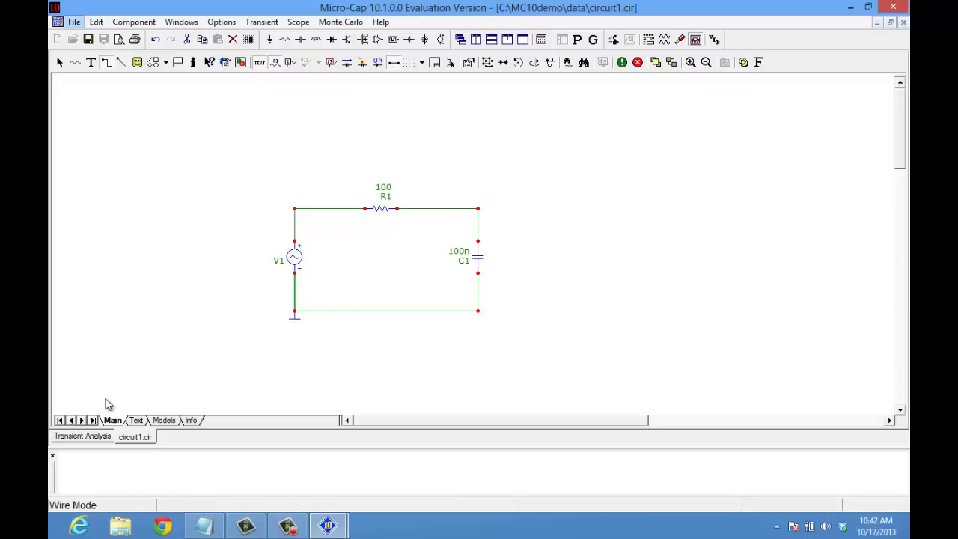
left_click(84, 437)
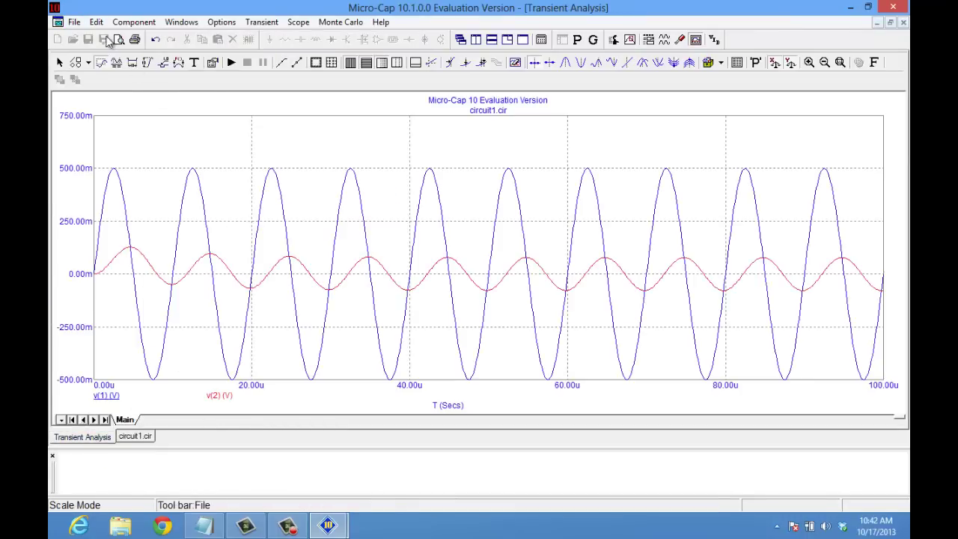
left_click(75, 22)
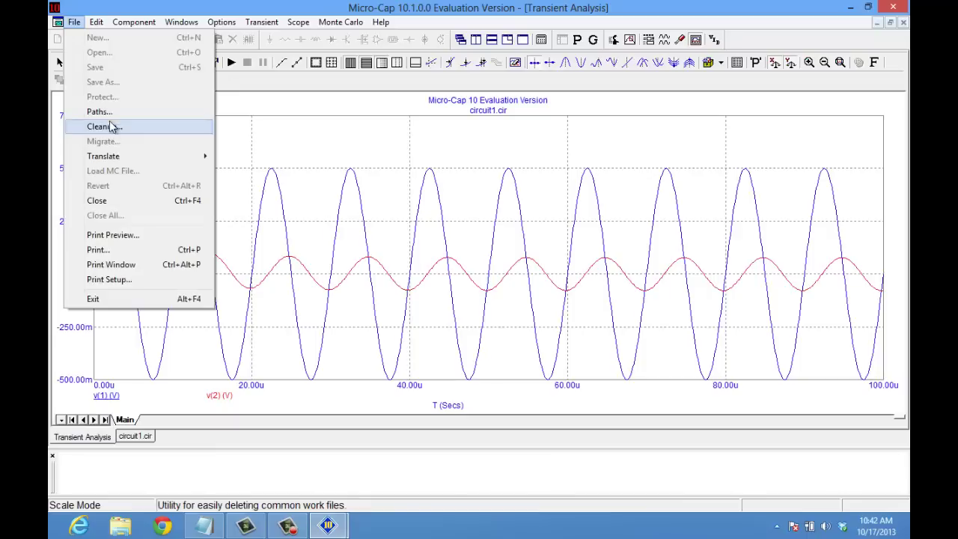
left_click(97, 250)
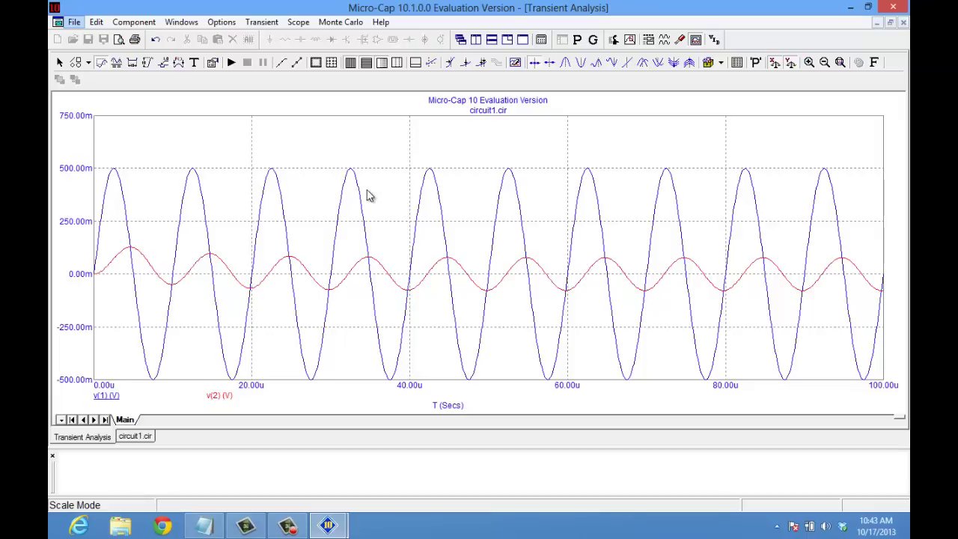
Step: Zoom the transient plot to about 27u–60u so three cycles of v(1) and v(2) show
left_click(112, 65)
left_click(102, 64)
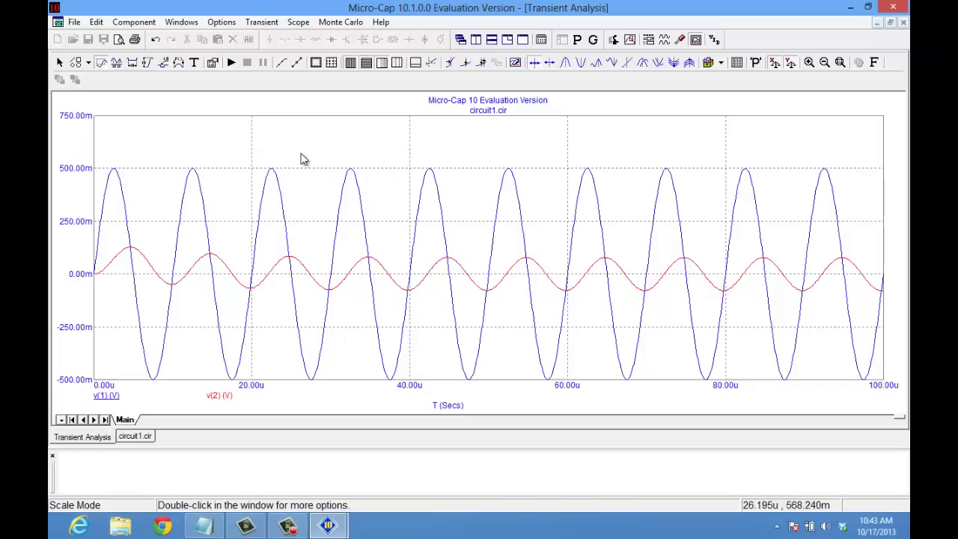
left_click_drag(306, 149, 569, 386)
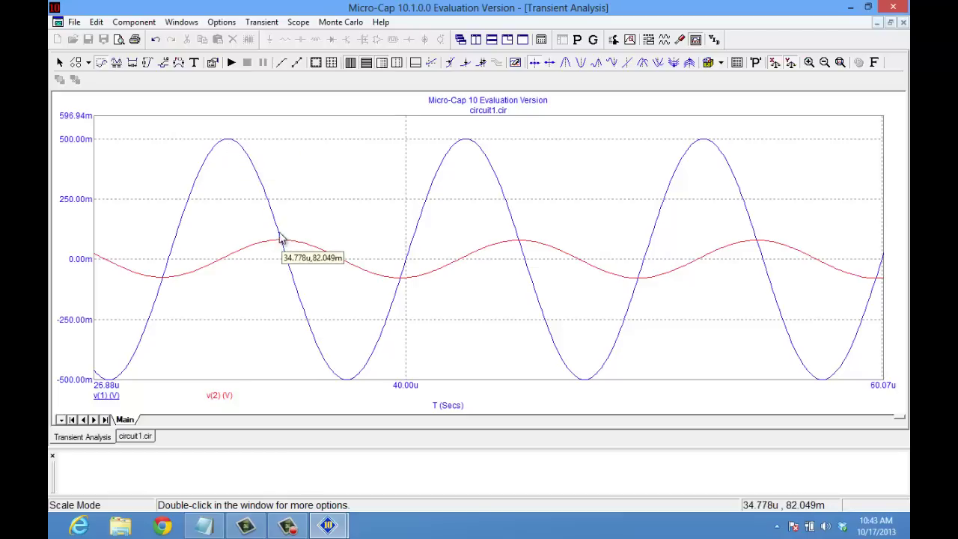
Step: Enable cursors, with the left on v(1)'s first peak and the right at 35.147u
left_click(117, 64)
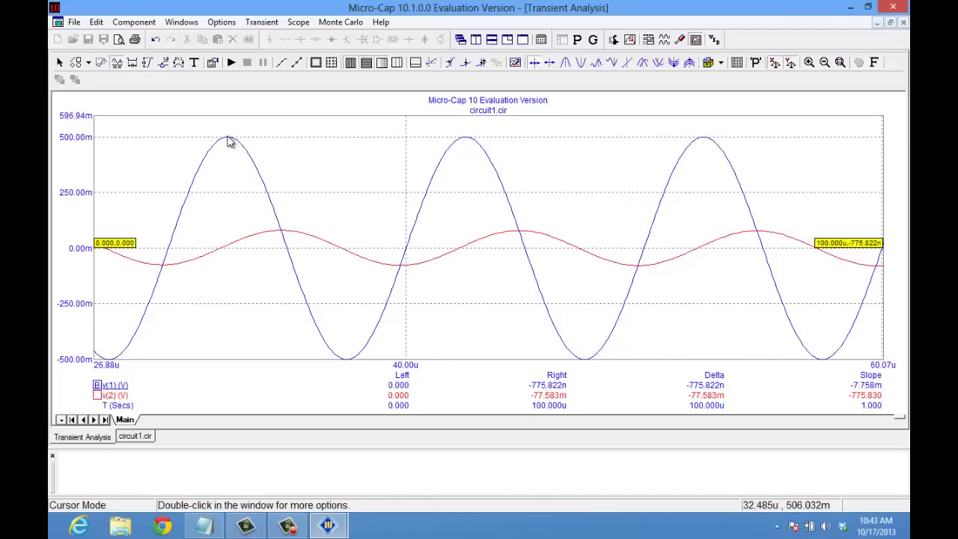
mouse_move(230, 144)
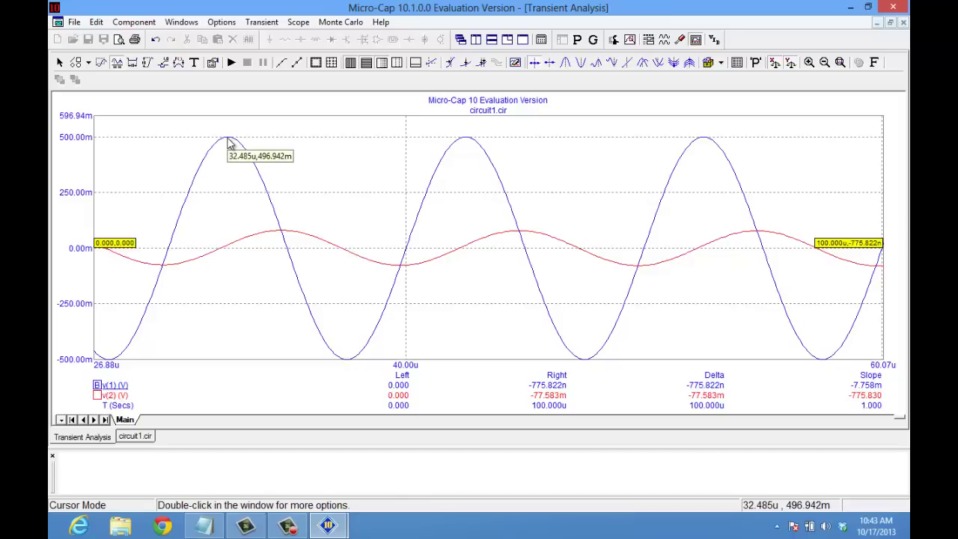
left_click(230, 144)
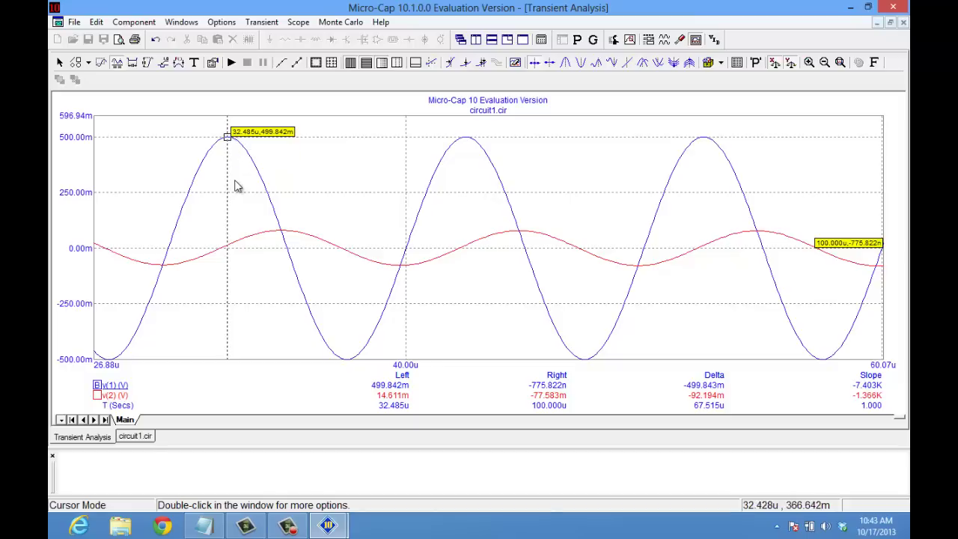
left_click(226, 250)
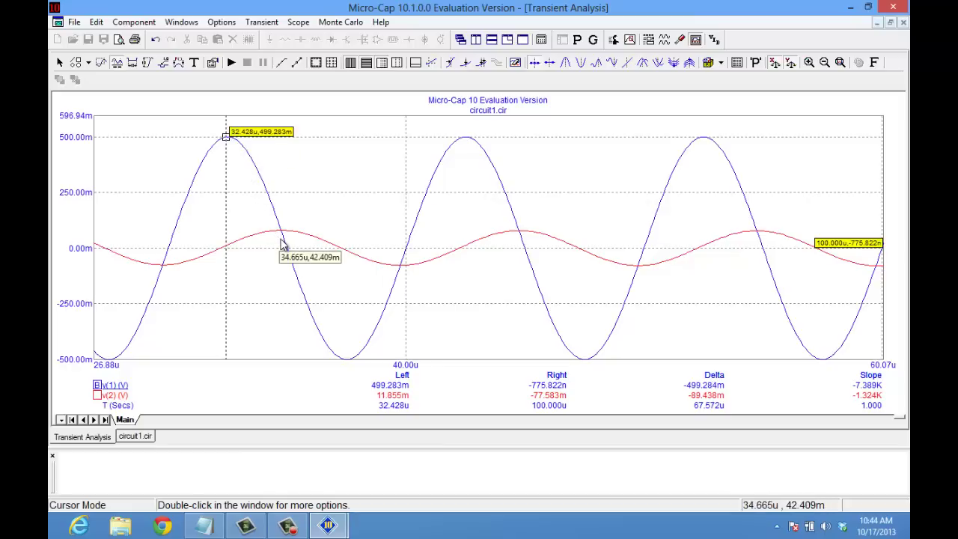
right_click(291, 264)
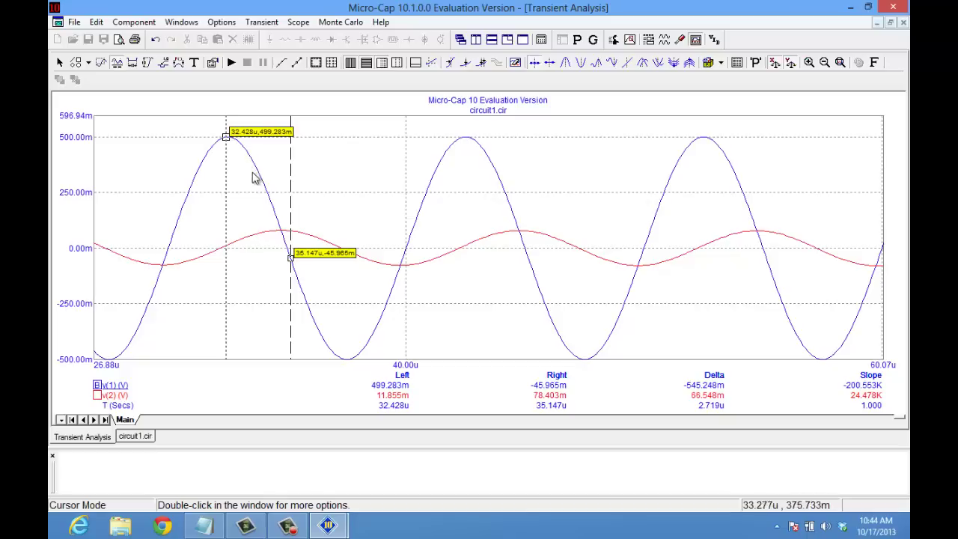
Step: Move the left cursor onto the v(2) curve and the right cursor onto the v(1) peak
double_click(97, 389)
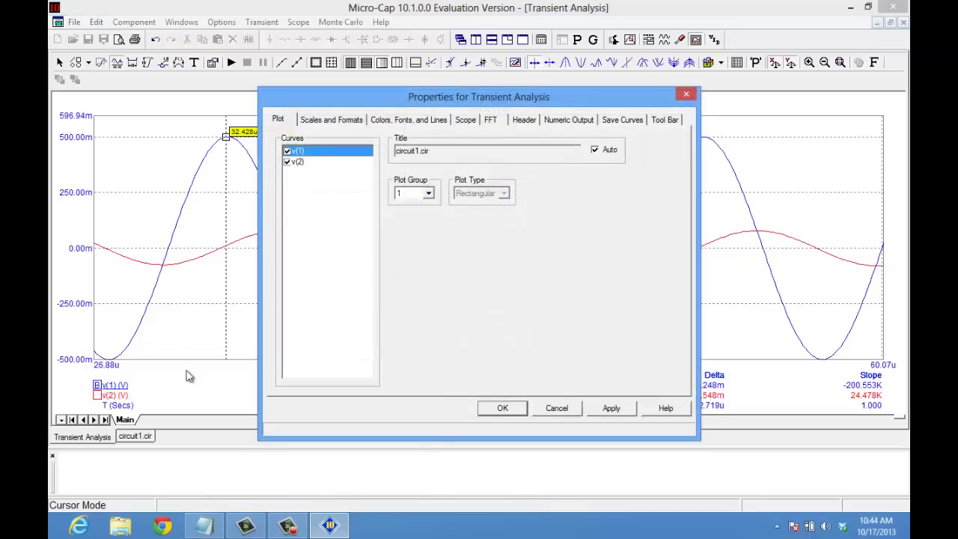
left_click(480, 409)
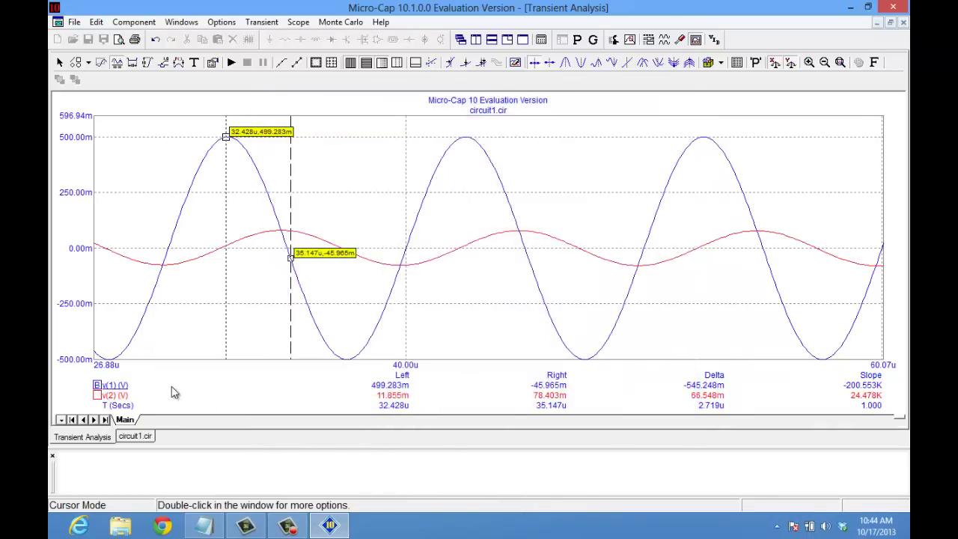
left_click(97, 395)
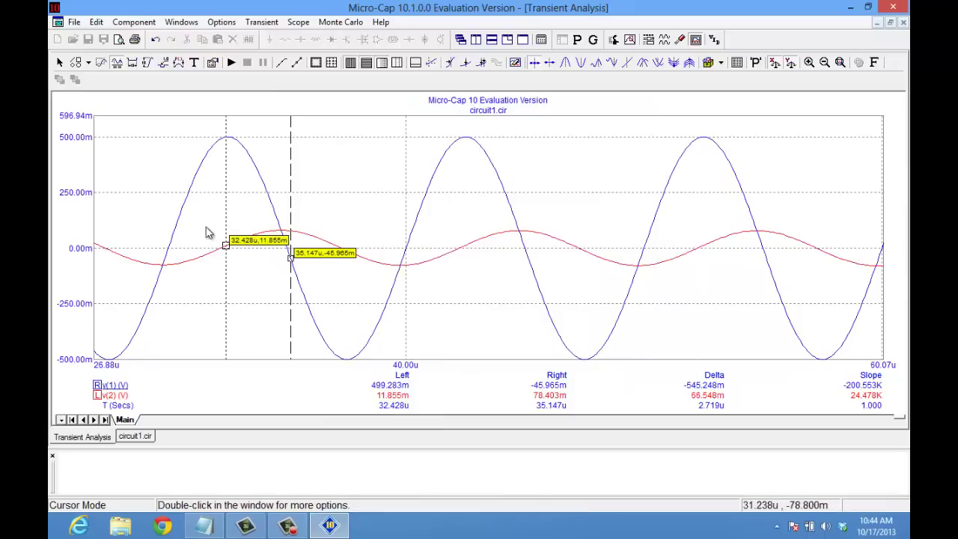
left_click(234, 142)
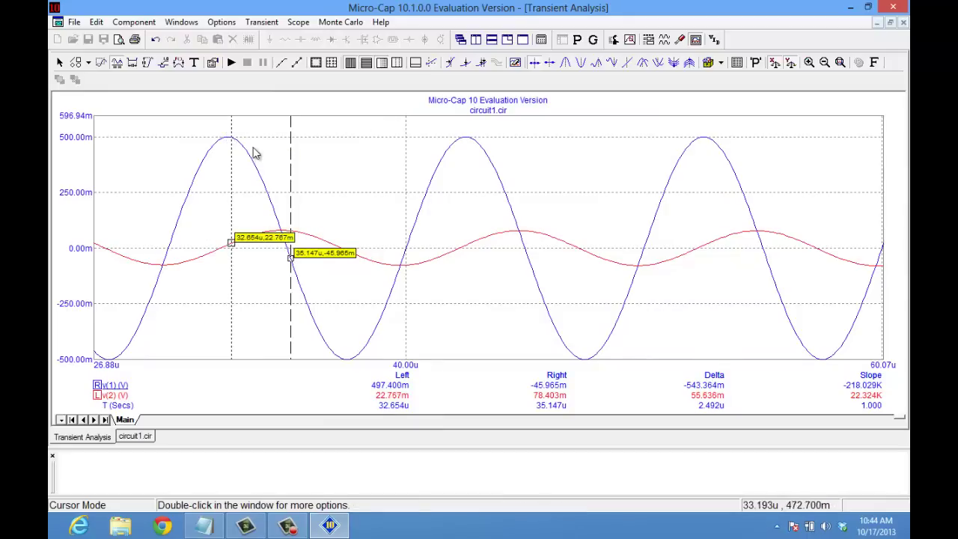
right_click(232, 138)
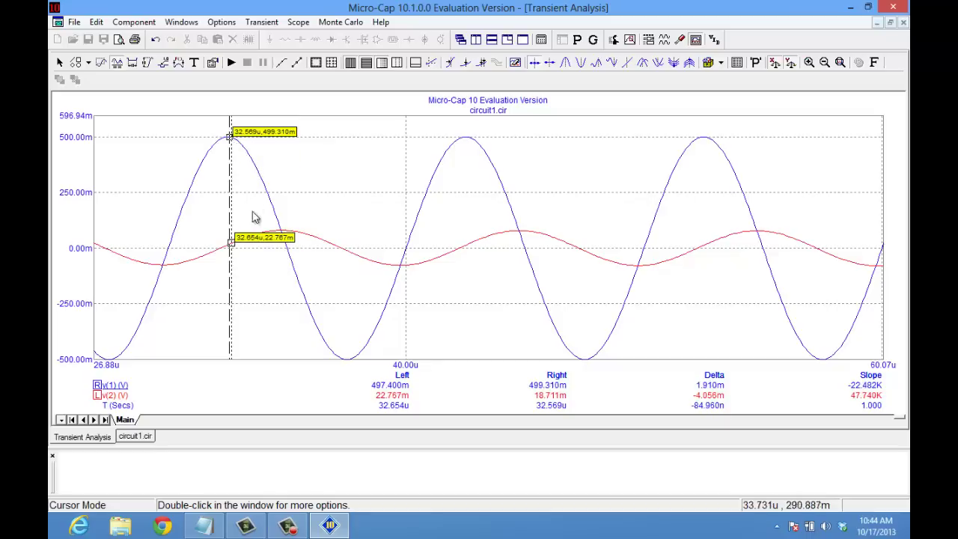
Step: Refine cursors to v(1)'s peak at 32.485u and v(2)'s peak at 34.892u, a 2.407u lag
left_click(286, 230)
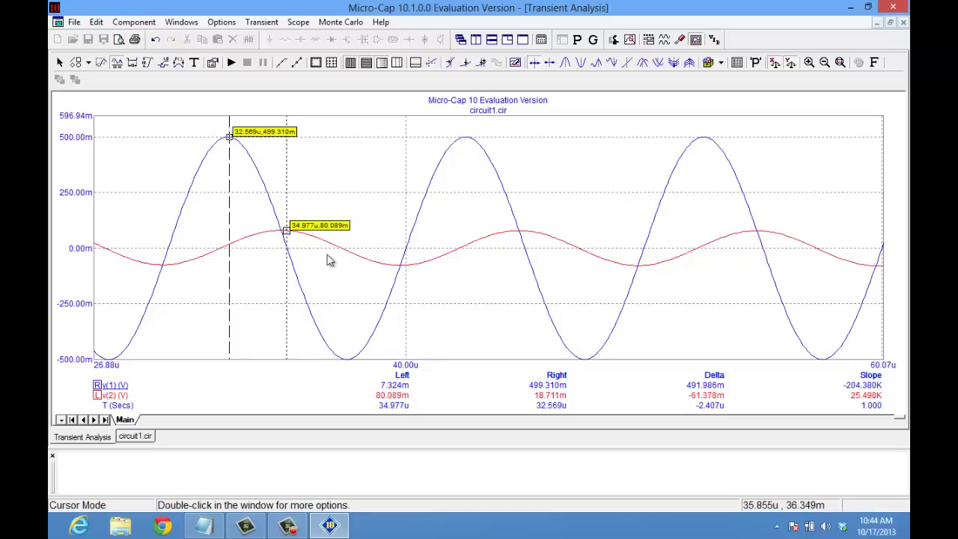
right_click(208, 152)
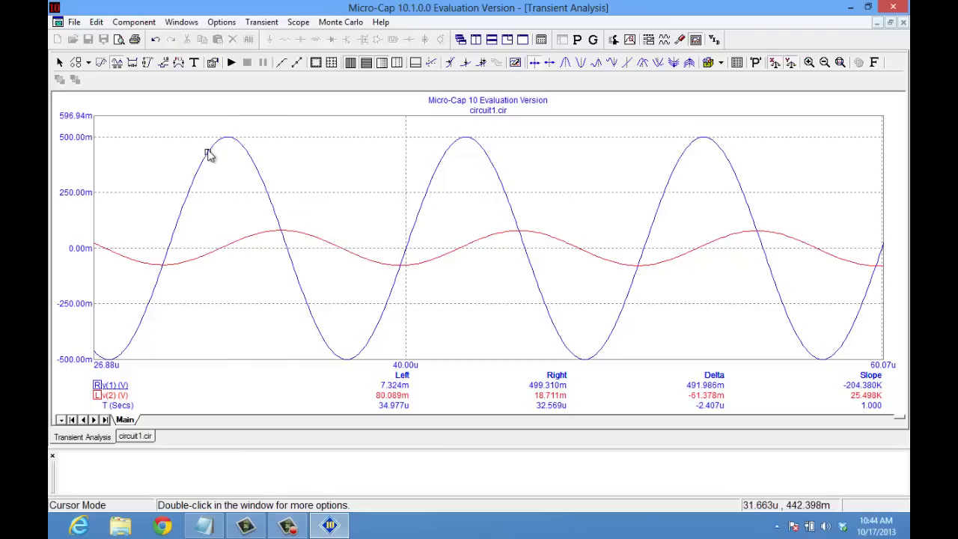
left_click(318, 247)
mouse_move(228, 141)
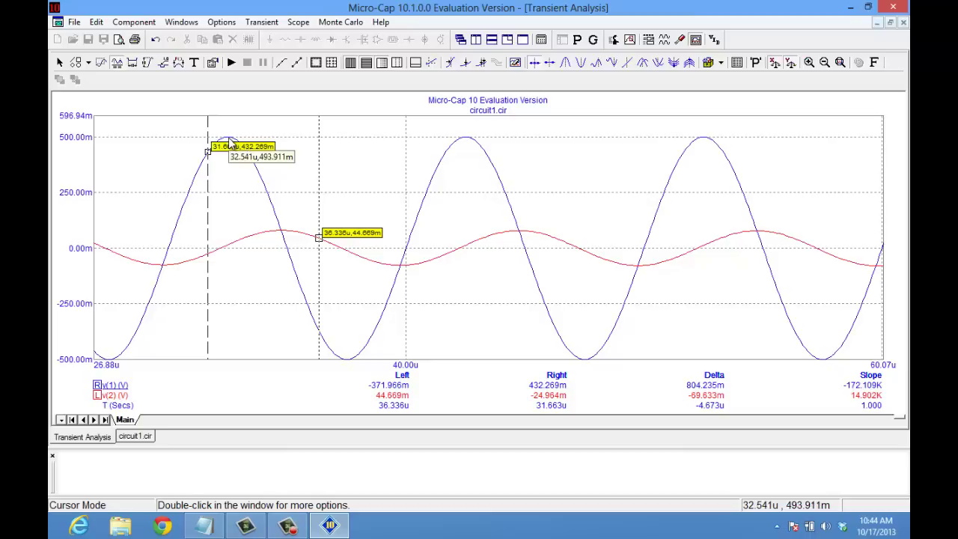
right_click(228, 139)
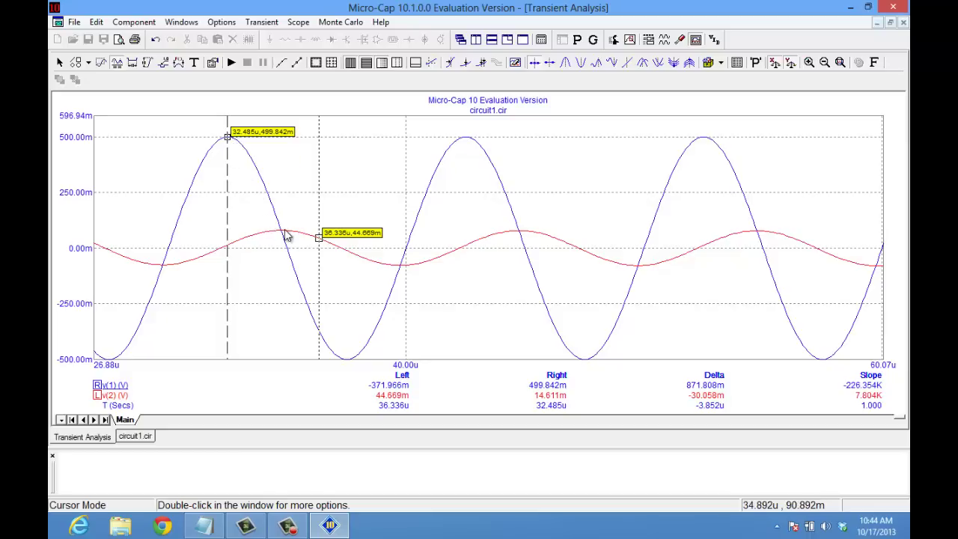
left_click_drag(284, 232, 286, 232)
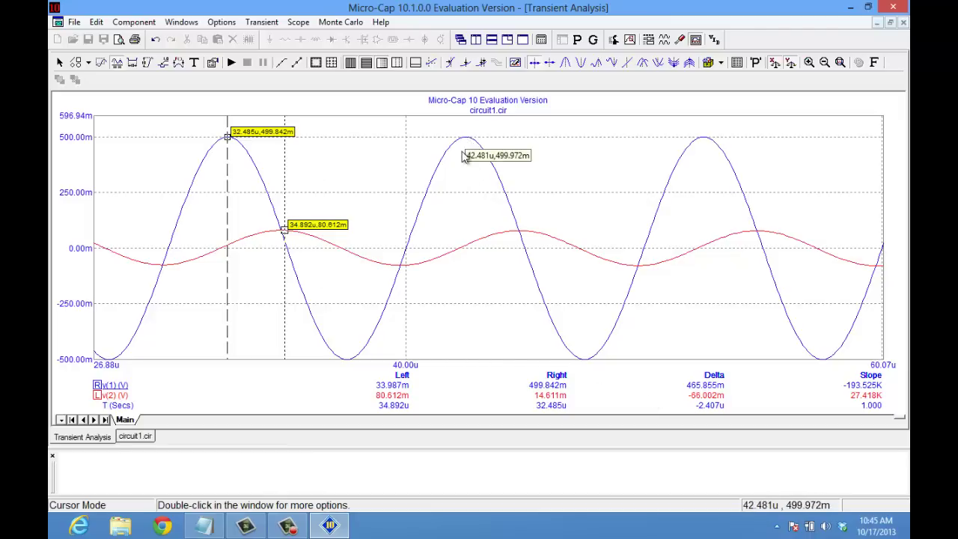
Step: Place the cursors on the second and third v(1) peaks to measure their spacing
left_click(96, 385)
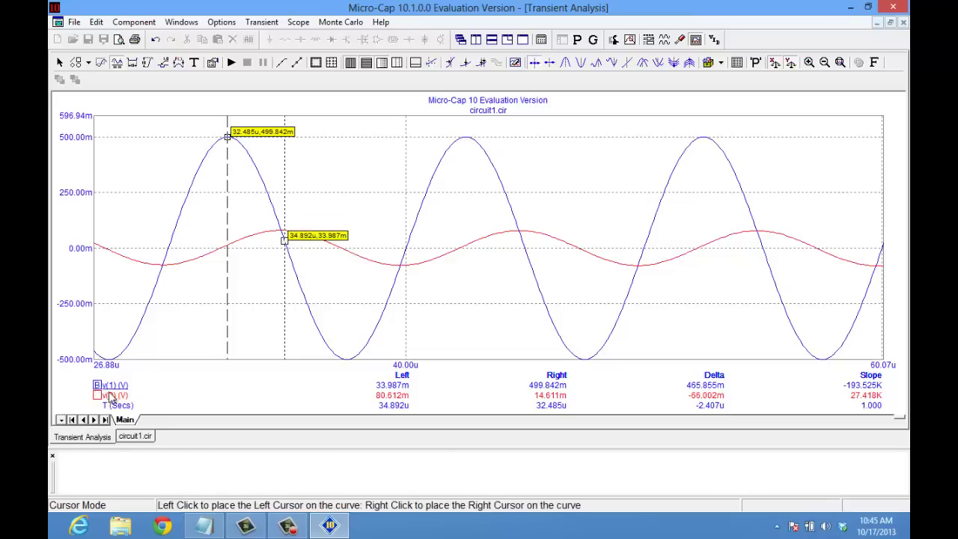
left_click(466, 140)
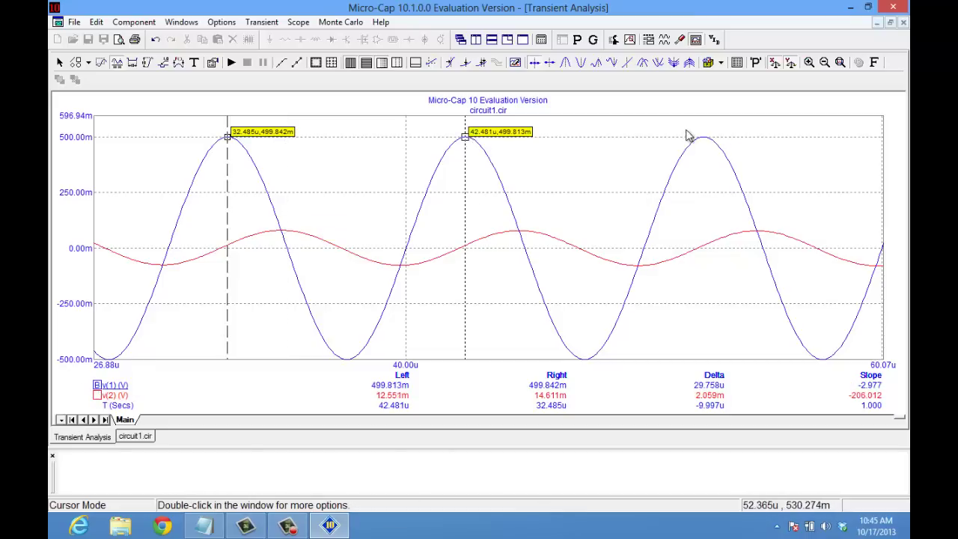
right_click(704, 143)
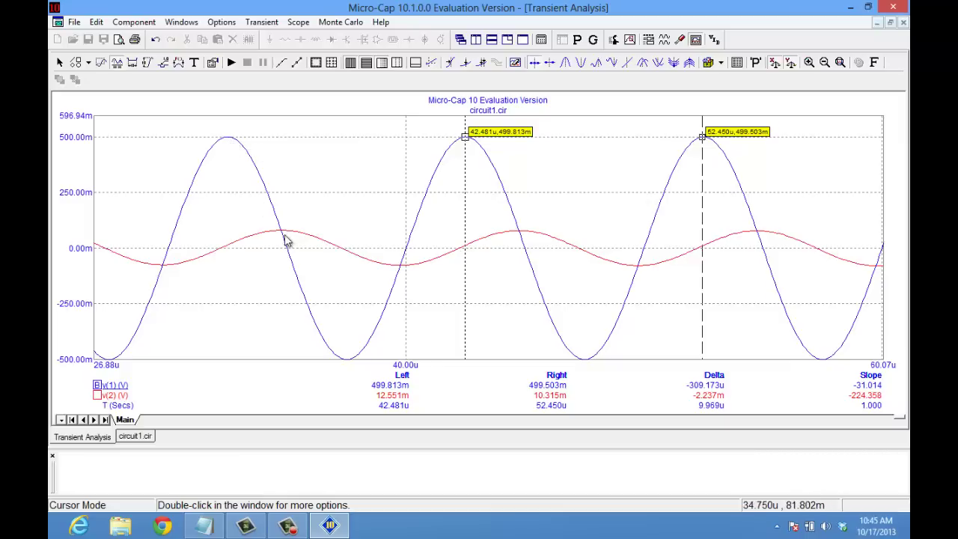
Step: Measure v(1) trough spacing, then the falling crossings at 35.090u and 45.115u (10.025u period)
left_click(348, 365)
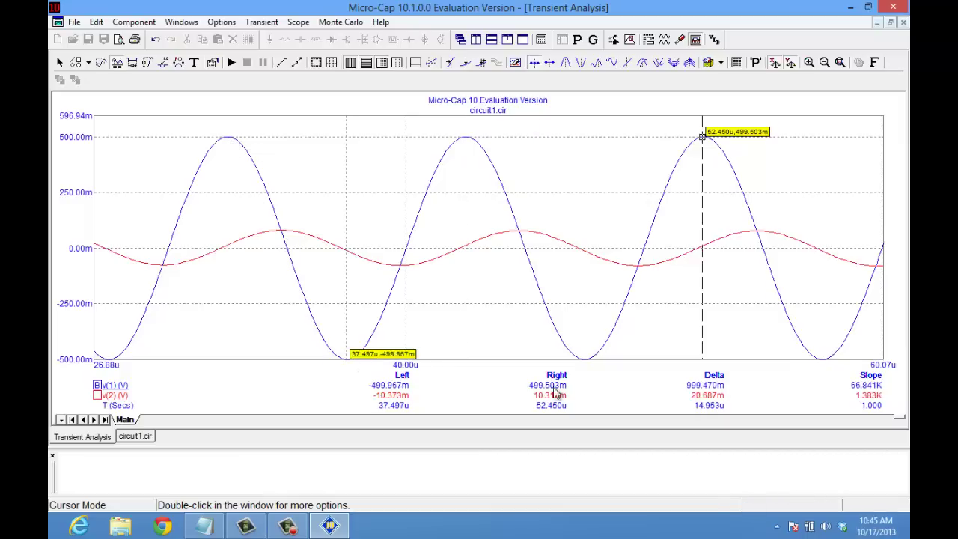
left_click(588, 364)
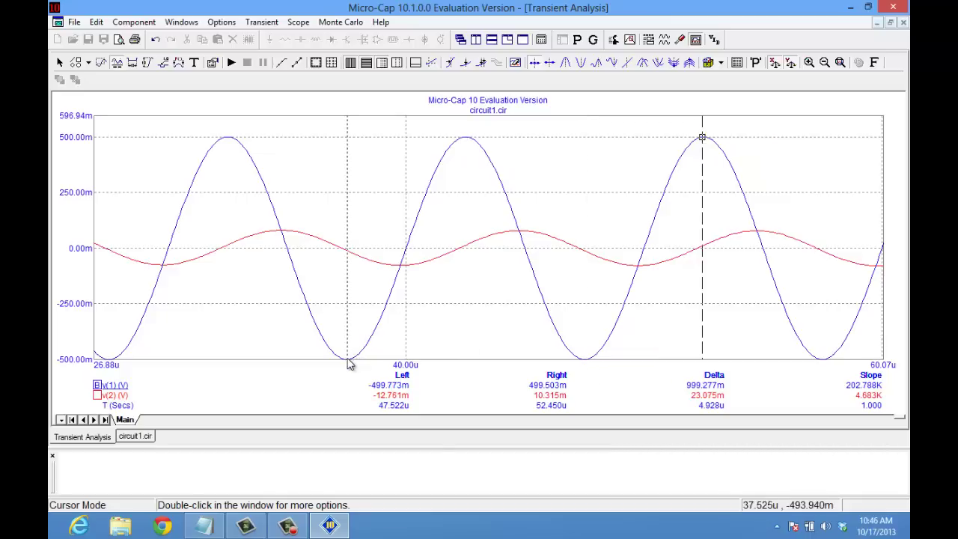
right_click(585, 363)
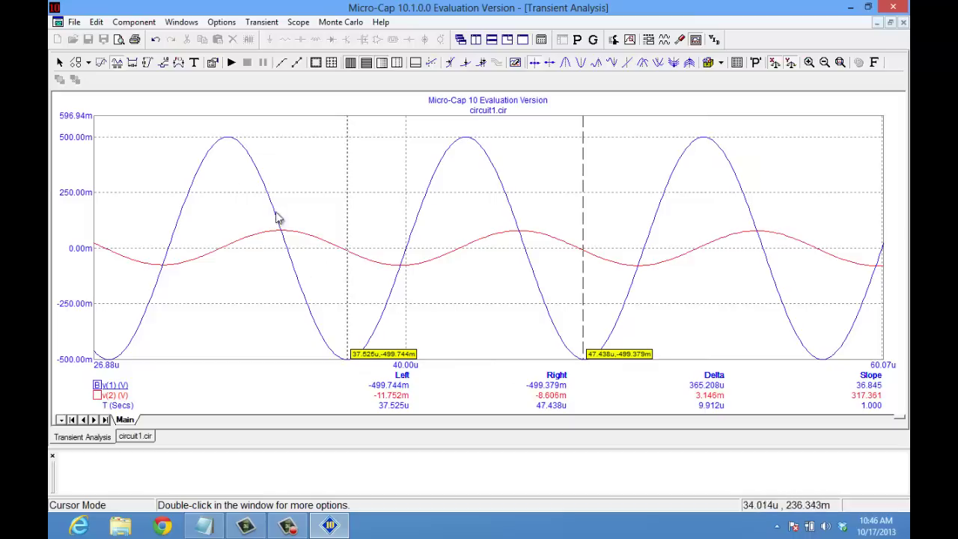
right_click(289, 266)
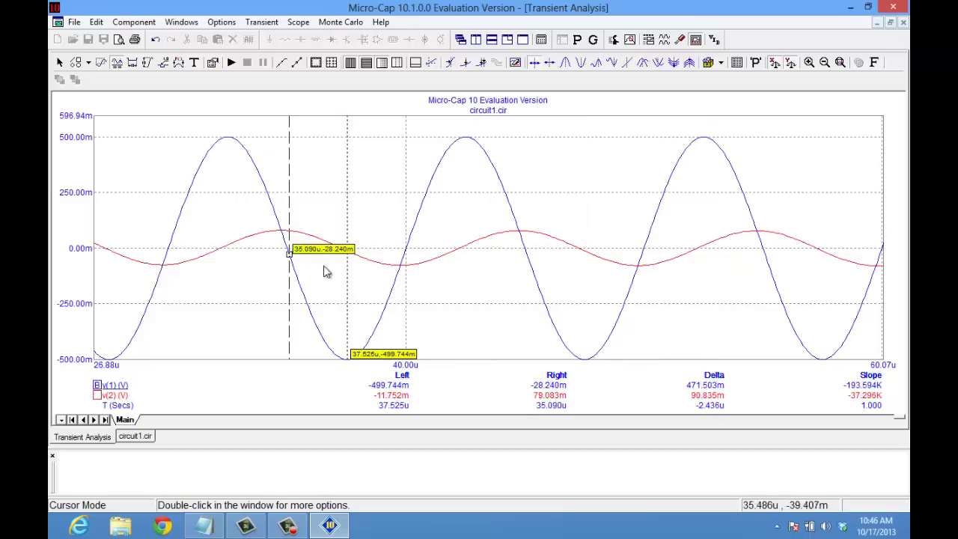
left_click(528, 266)
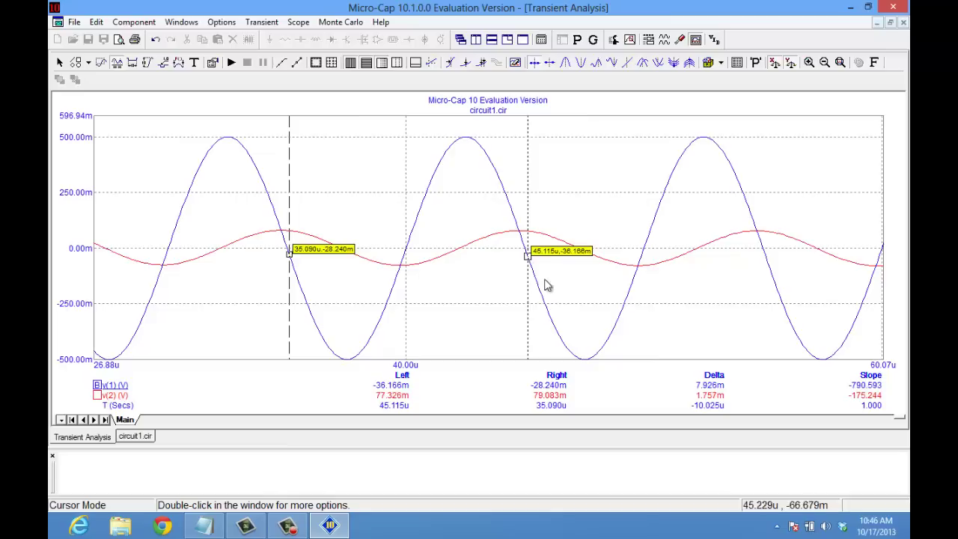
Step: Zoom into the second v(1) peak, then restore the full 0–100u plot range
left_click(101, 63)
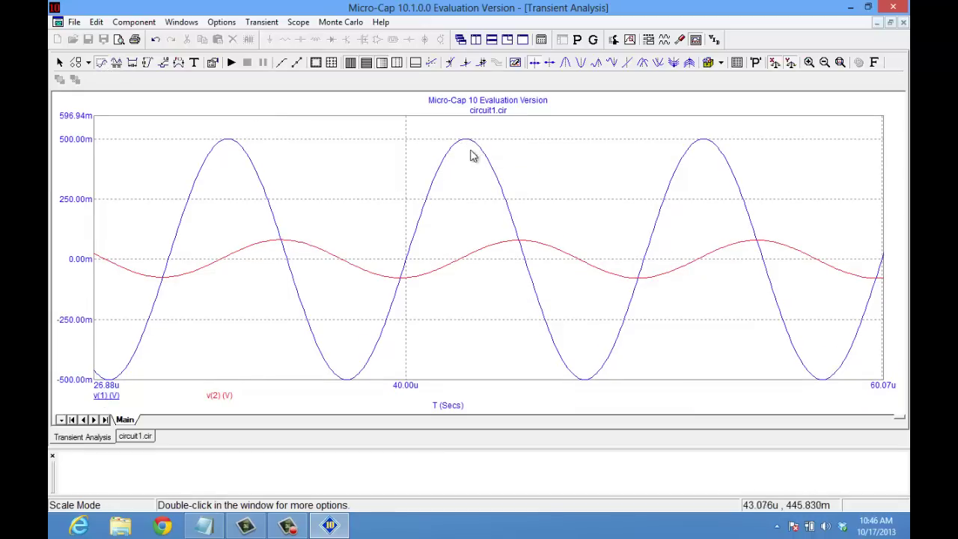
left_click_drag(388, 128, 545, 232)
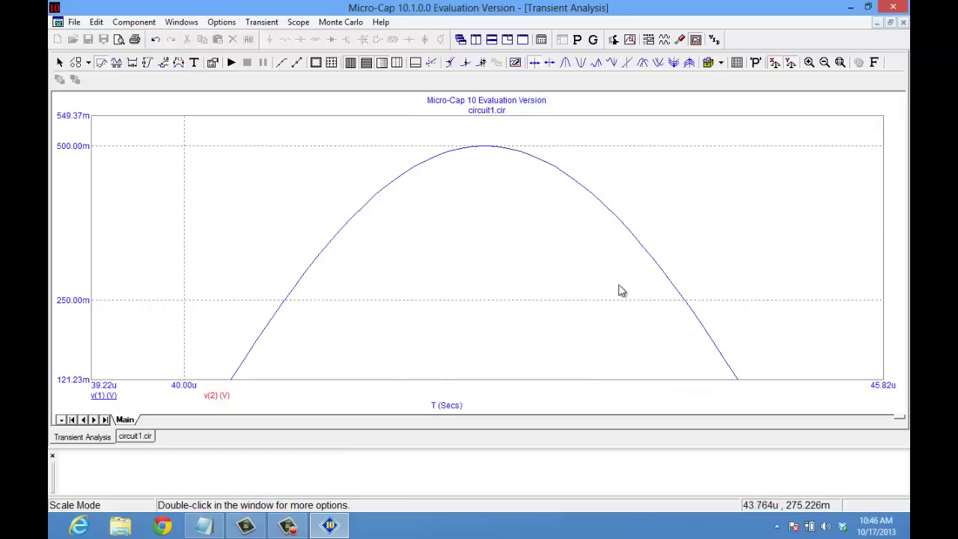
left_click(844, 66)
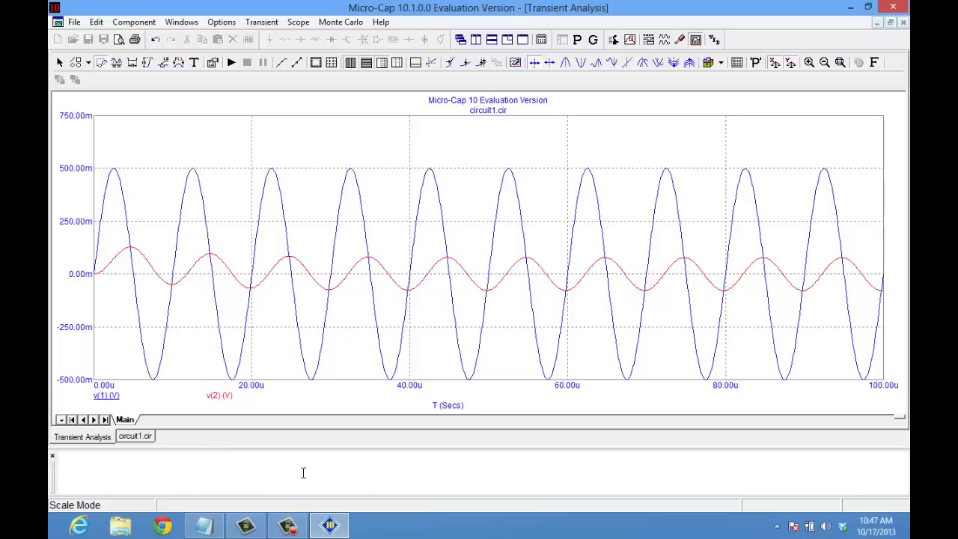
Step: Return to the circuit1.cir schematic and view R1's simulated values, I=775.822u and PD=60.19u
left_click(144, 439)
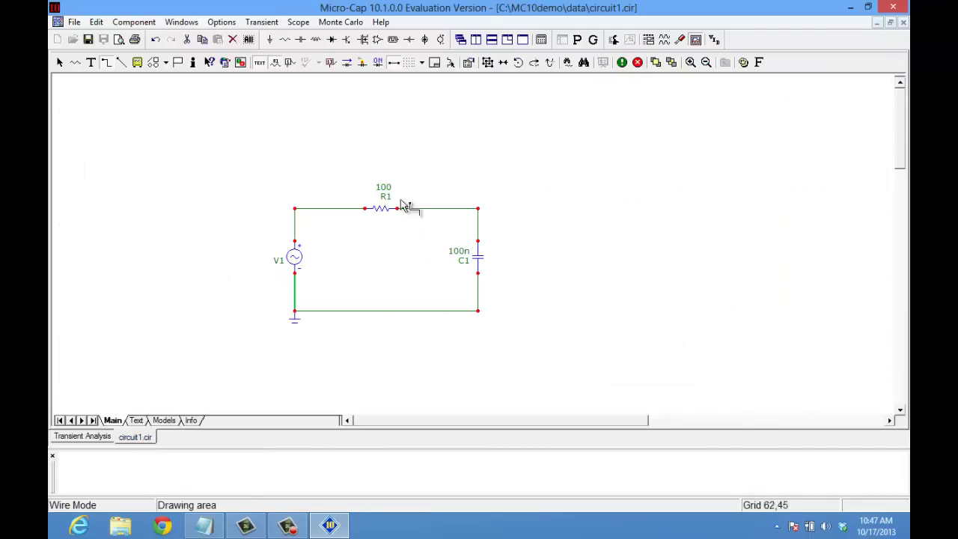
left_click(74, 23)
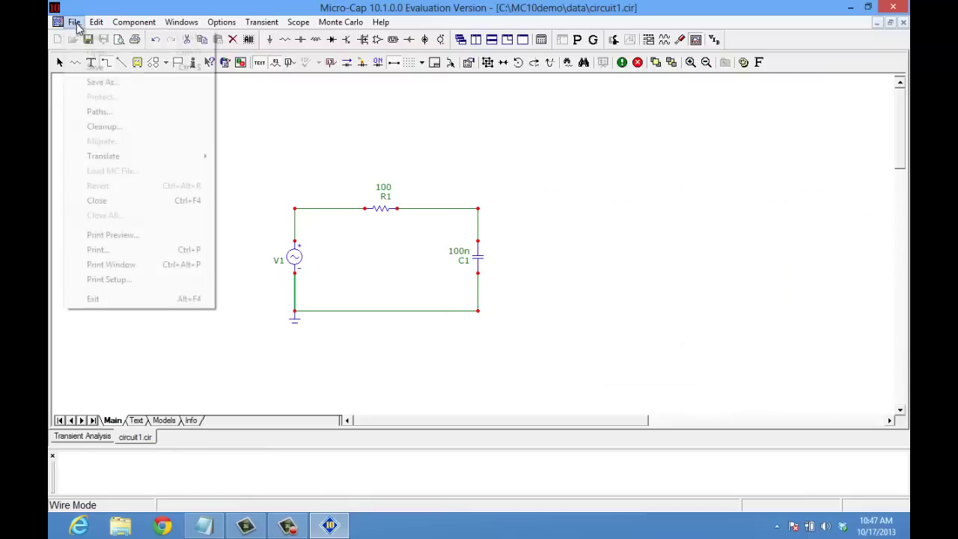
left_click(364, 162)
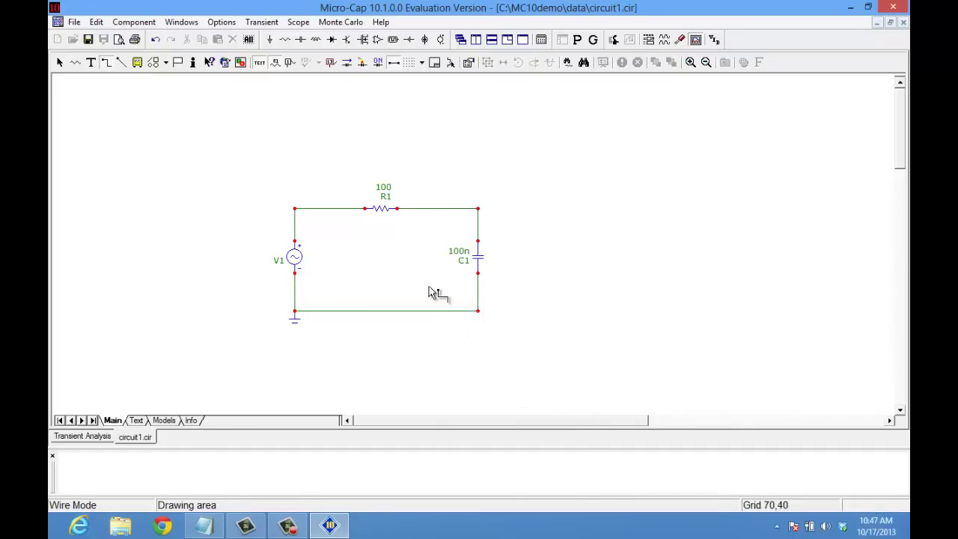
mouse_move(386, 211)
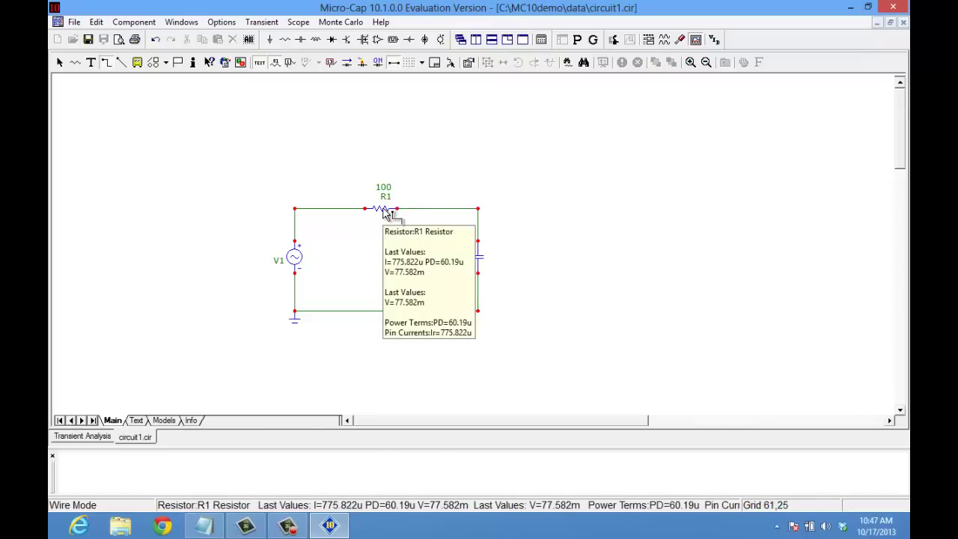
Step: Change resistor R1's RESISTANCE from 100 to 500
key("F10")
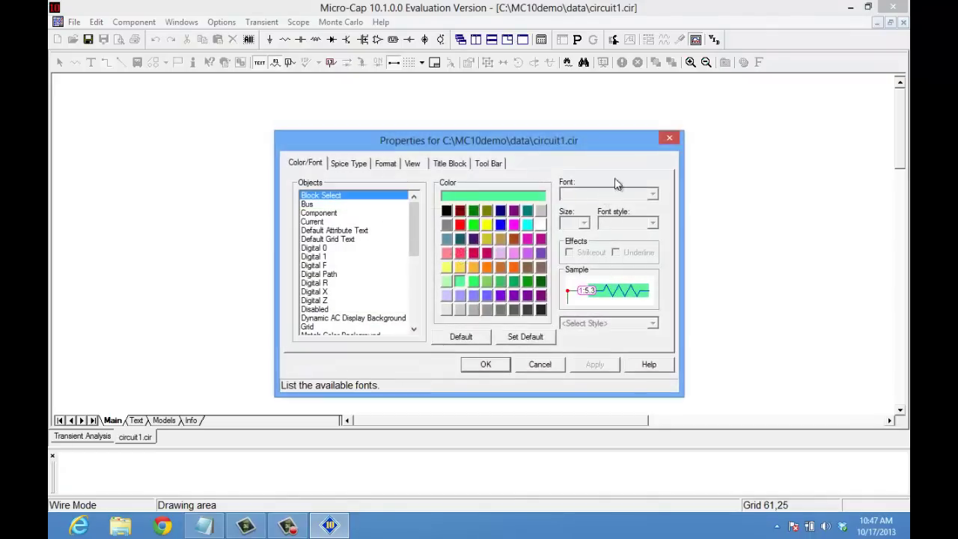
left_click(670, 140)
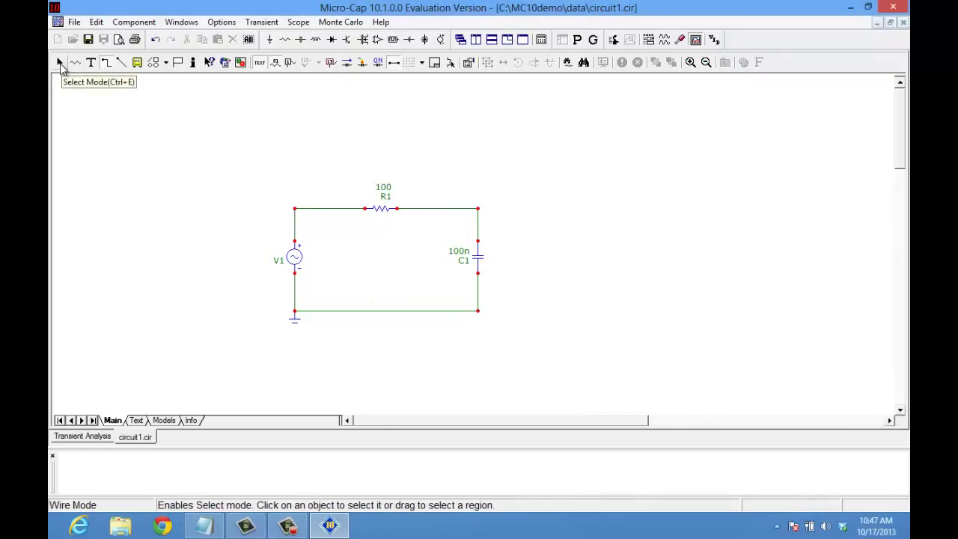
left_click(59, 64)
double_click(381, 208)
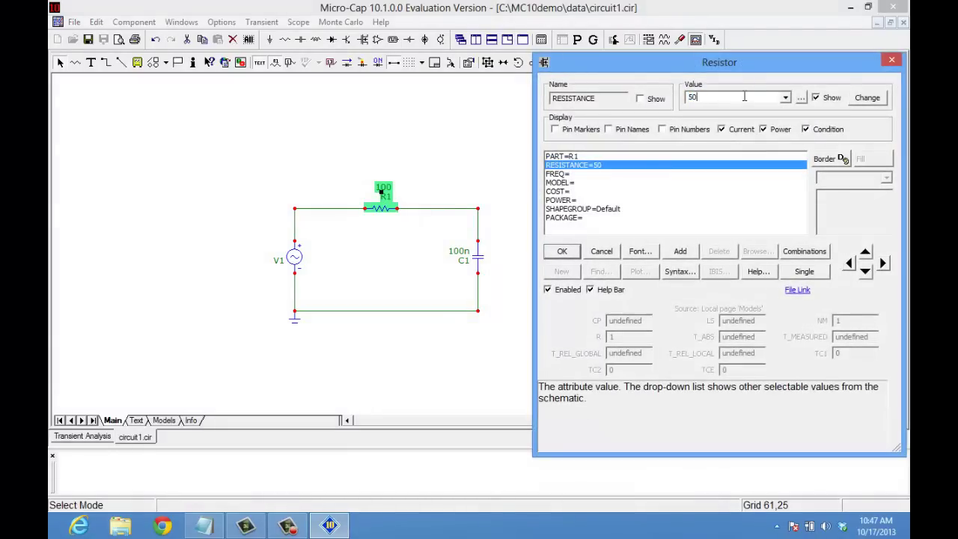
key("Return")
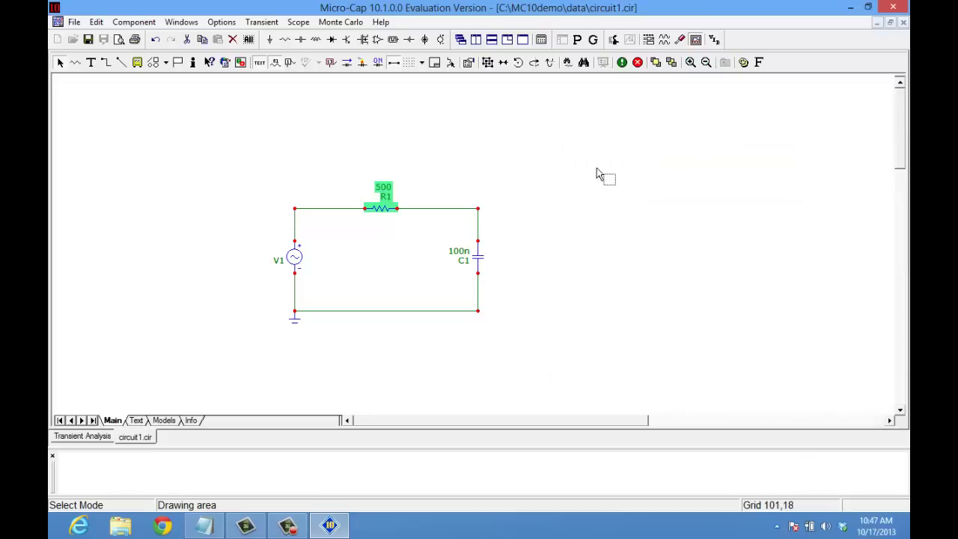
Step: Delete capacitor C1 and place a 10m inductor from Passive Components beside the circuit
left_click(480, 259)
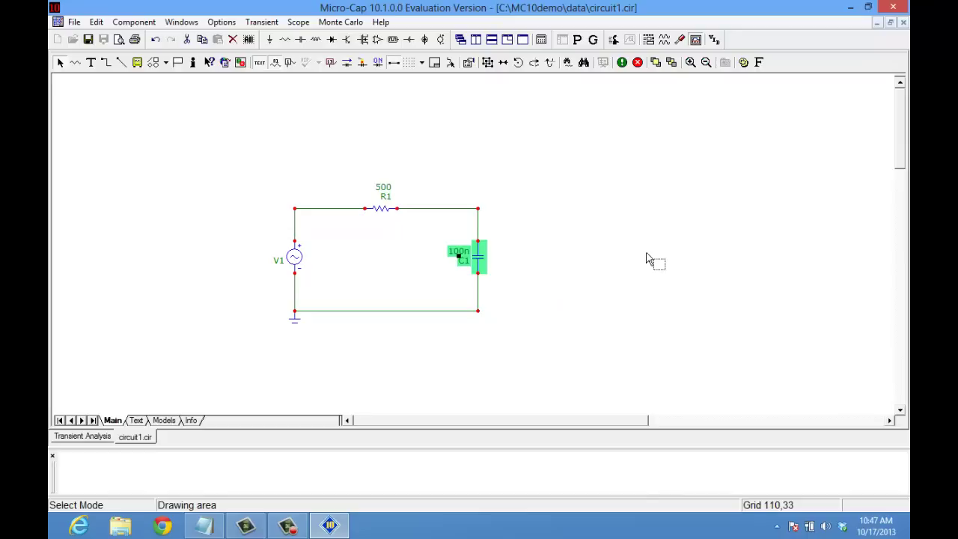
key("Delete")
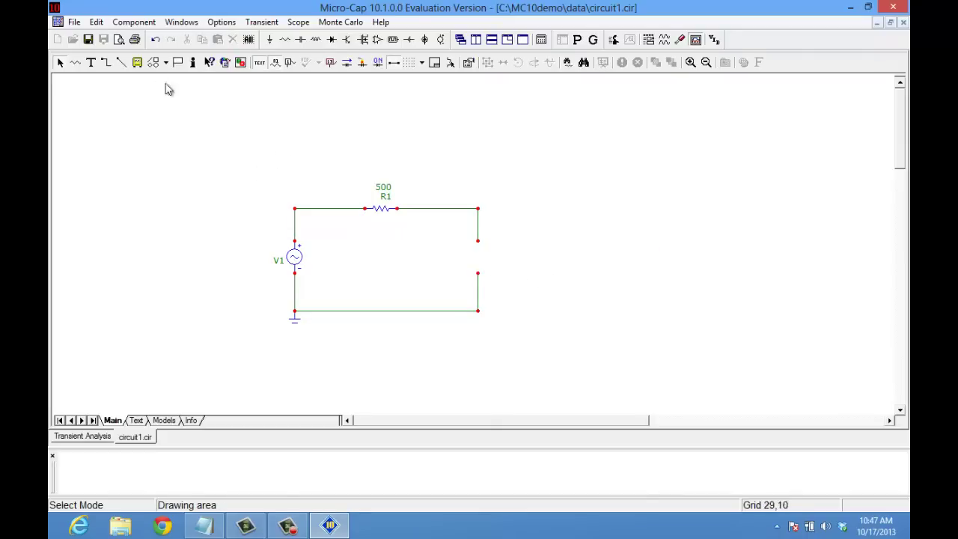
left_click(146, 26)
mouse_move(151, 42)
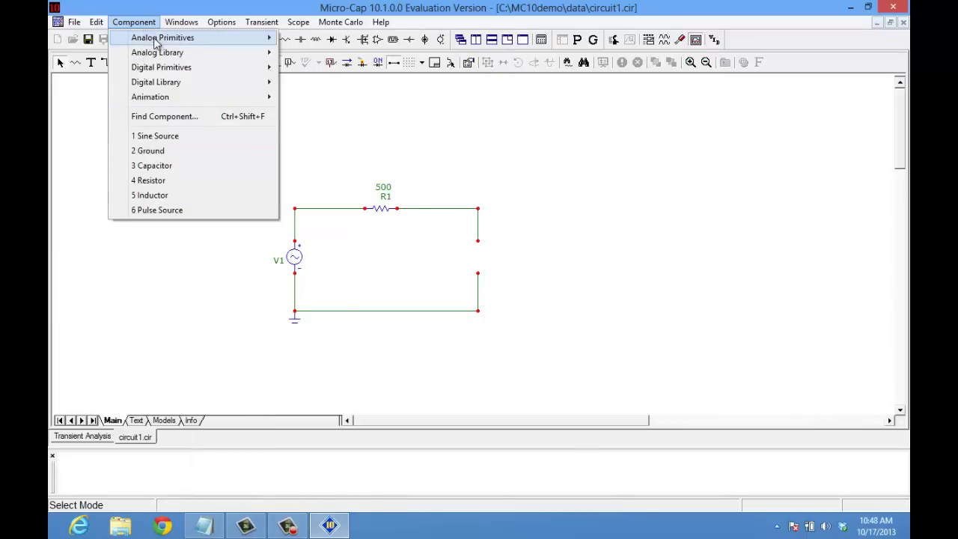
mouse_move(341, 38)
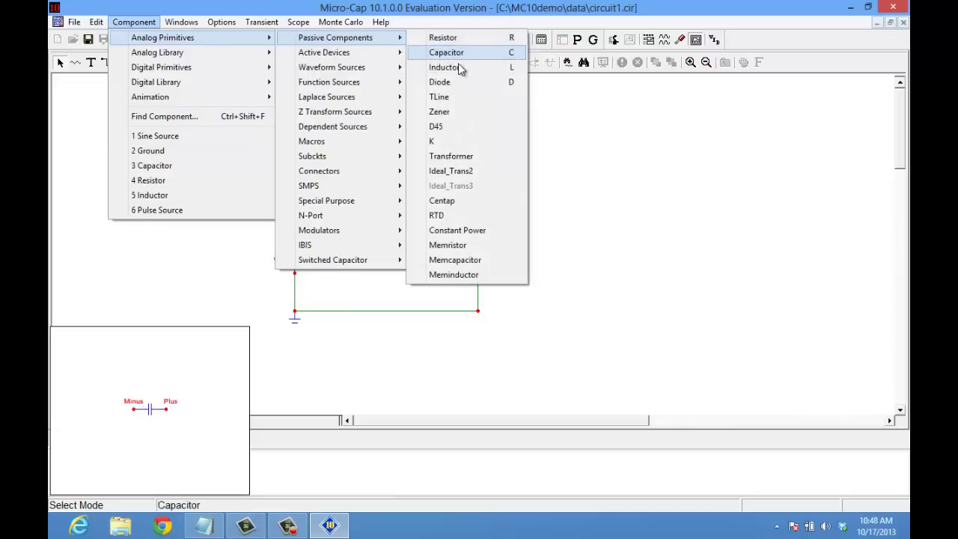
left_click(462, 70)
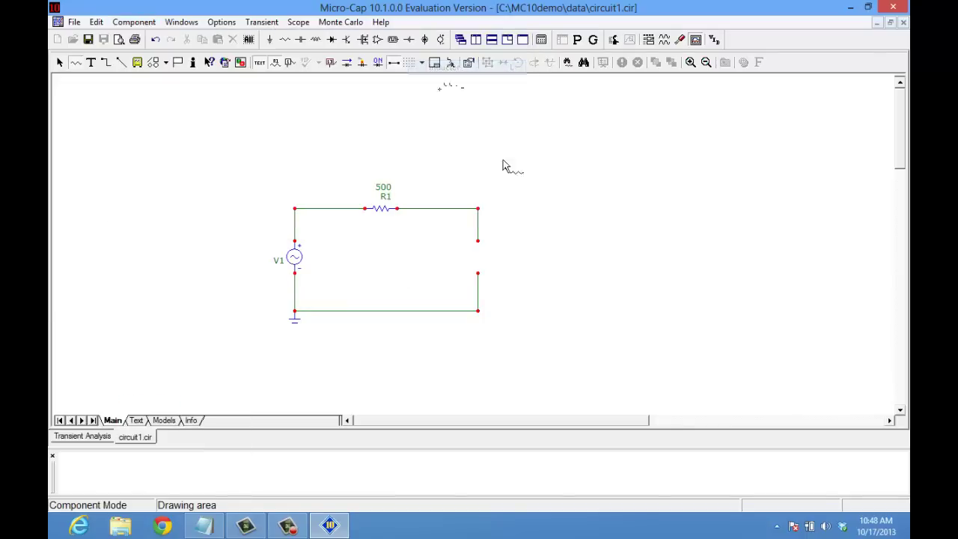
left_click(537, 256)
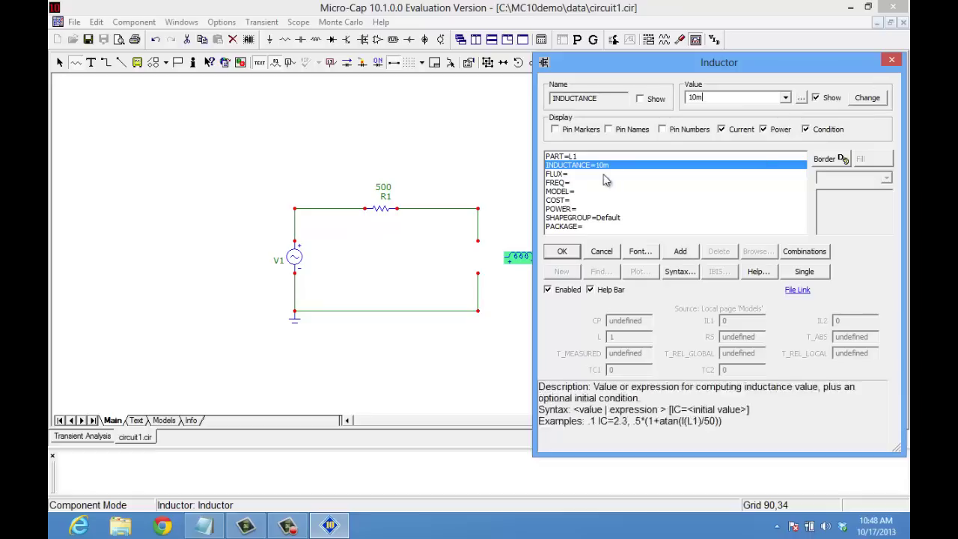
left_click(562, 253)
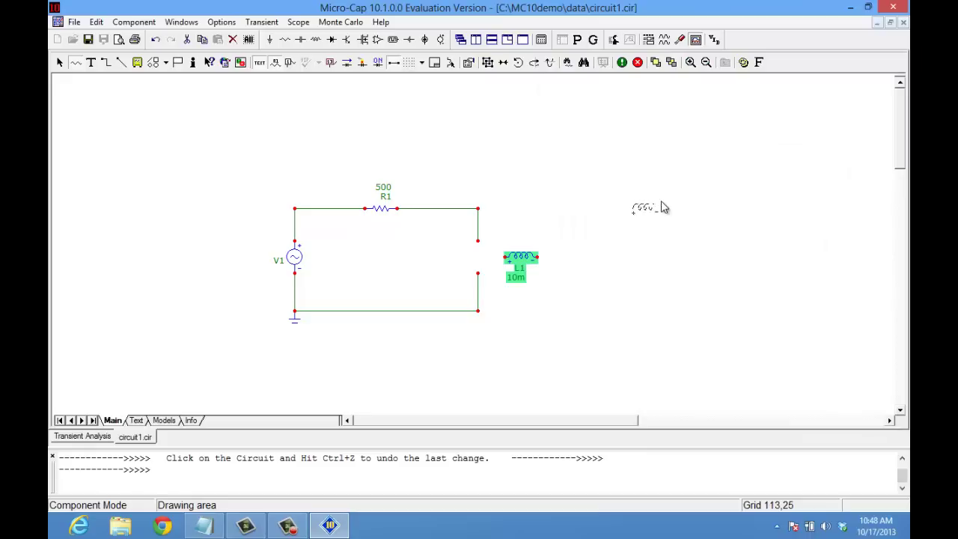
Step: Rotate inductor L1 to vertical and move it into the gap in the right wire
key("ctrl+e")
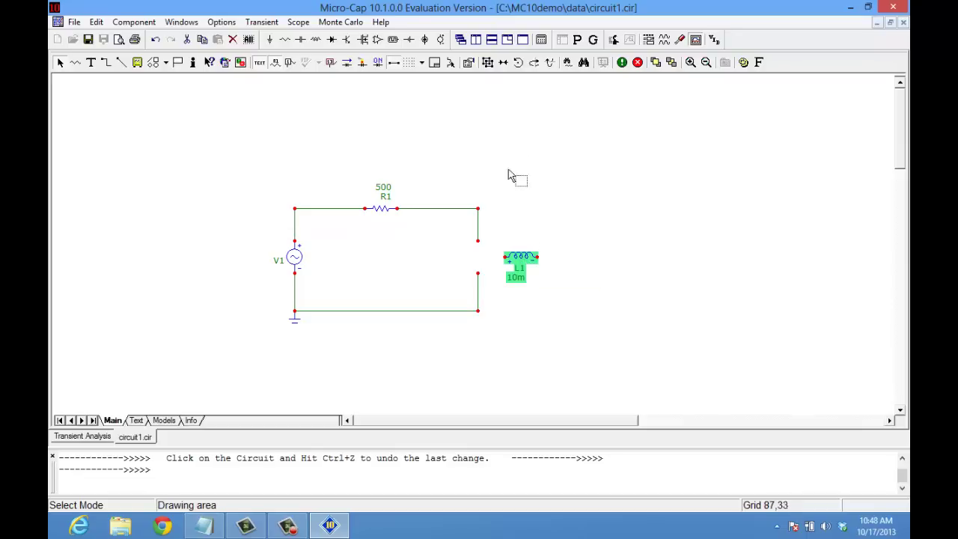
left_click(518, 62)
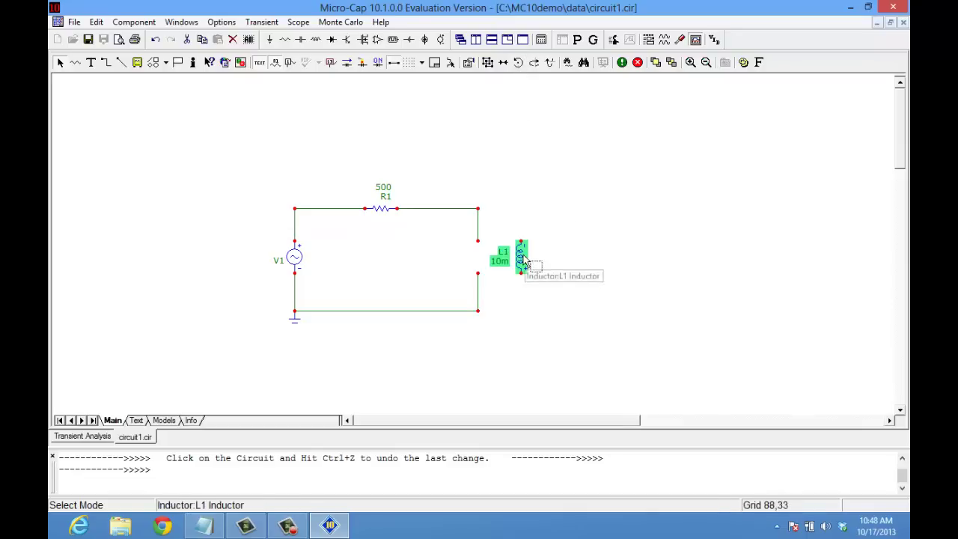
left_click_drag(524, 258, 481, 259)
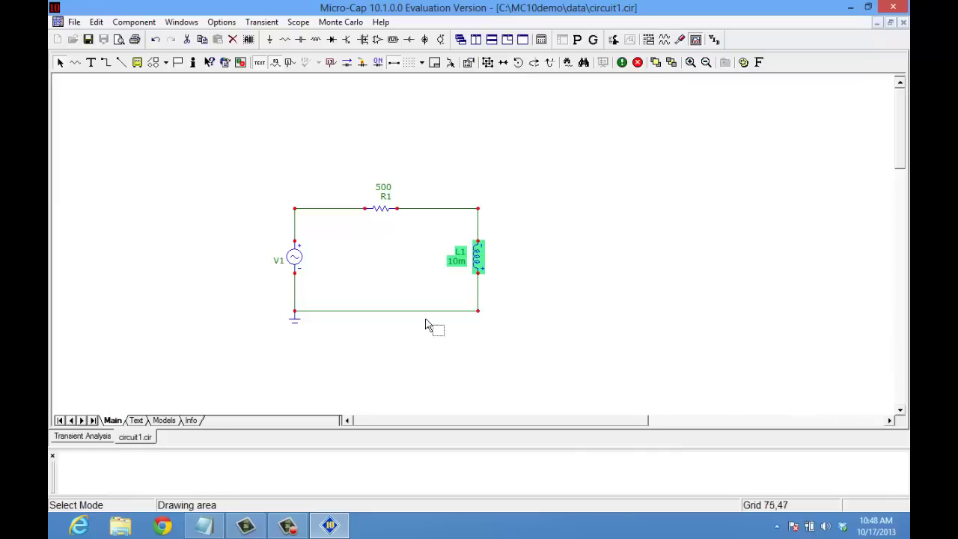
left_click(295, 262)
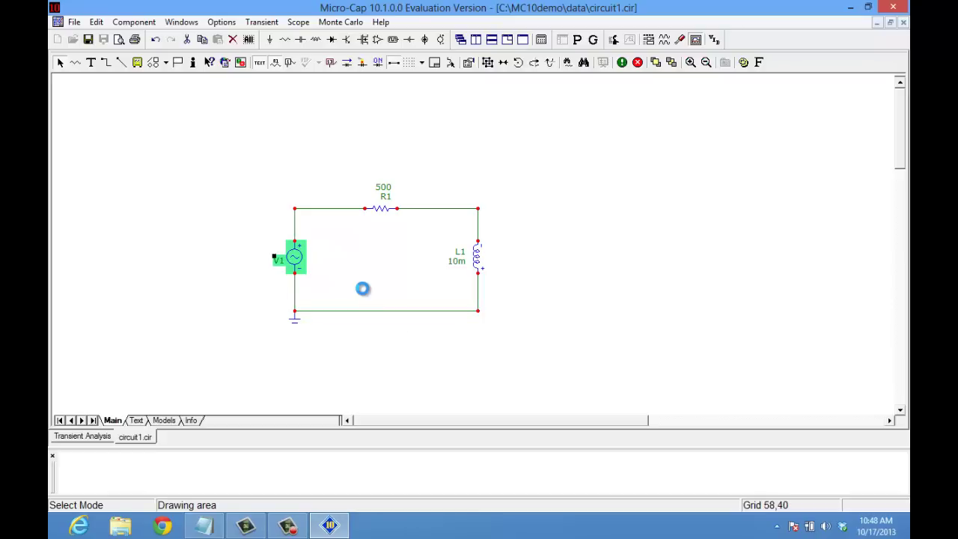
Step: Delete source V1 and place a Pulse Source from Waveform Sources in the left wire gap
key("Delete")
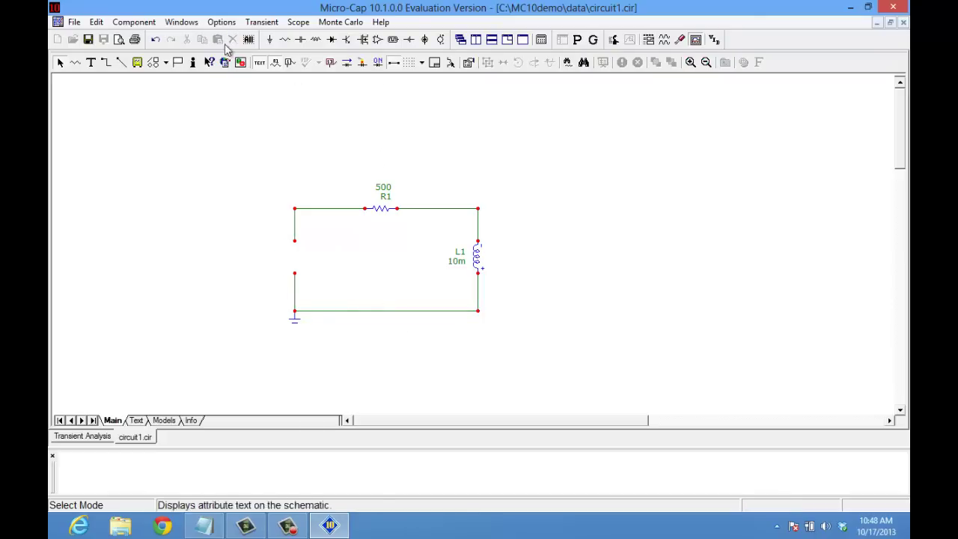
left_click(262, 22)
mouse_move(151, 27)
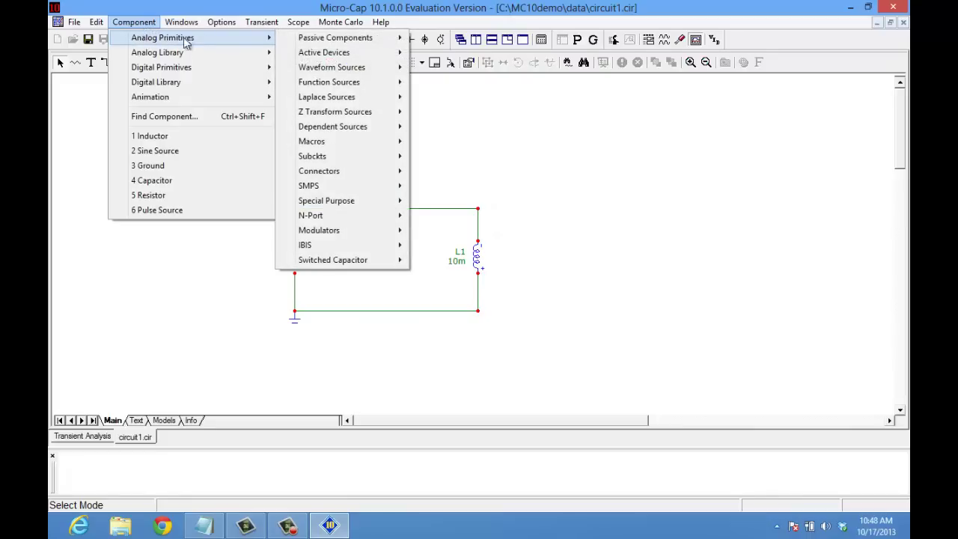
mouse_move(314, 71)
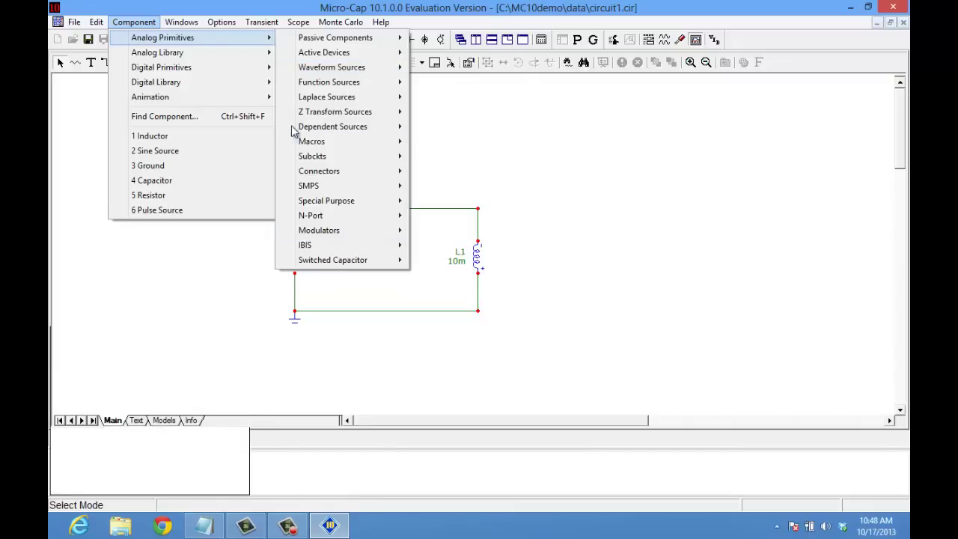
mouse_move(395, 69)
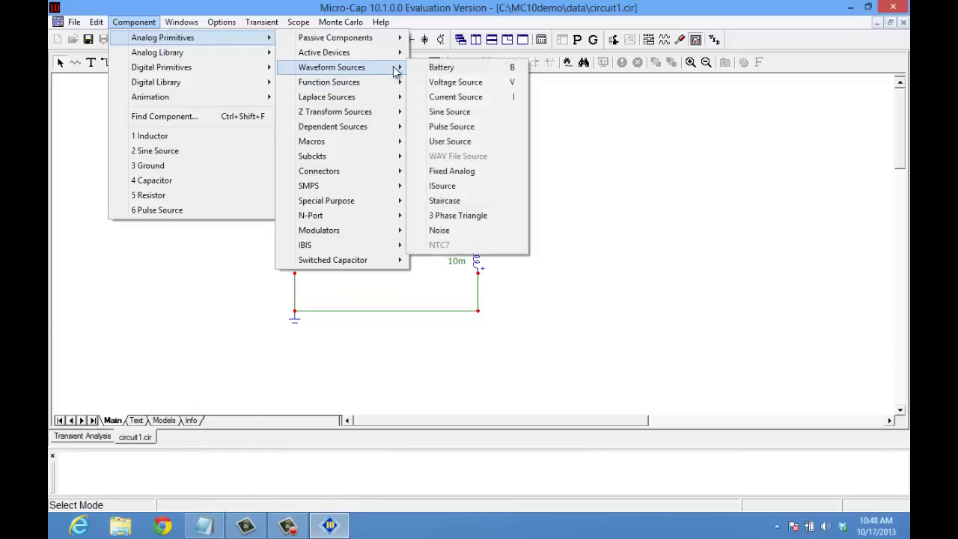
left_click(449, 133)
left_click(296, 276)
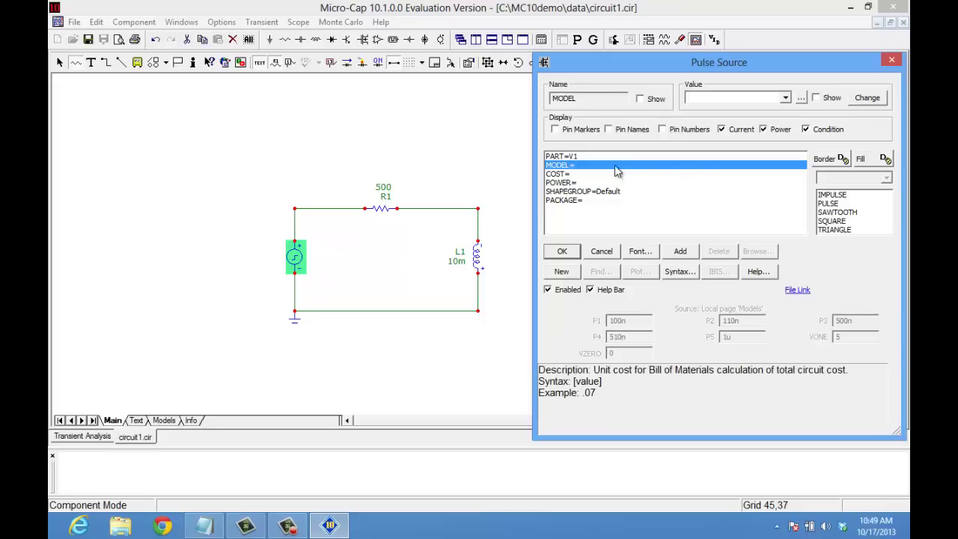
Step: Assign the PULSE model to V1, with P2 set to 0 and VONE set to 2
left_click(829, 204)
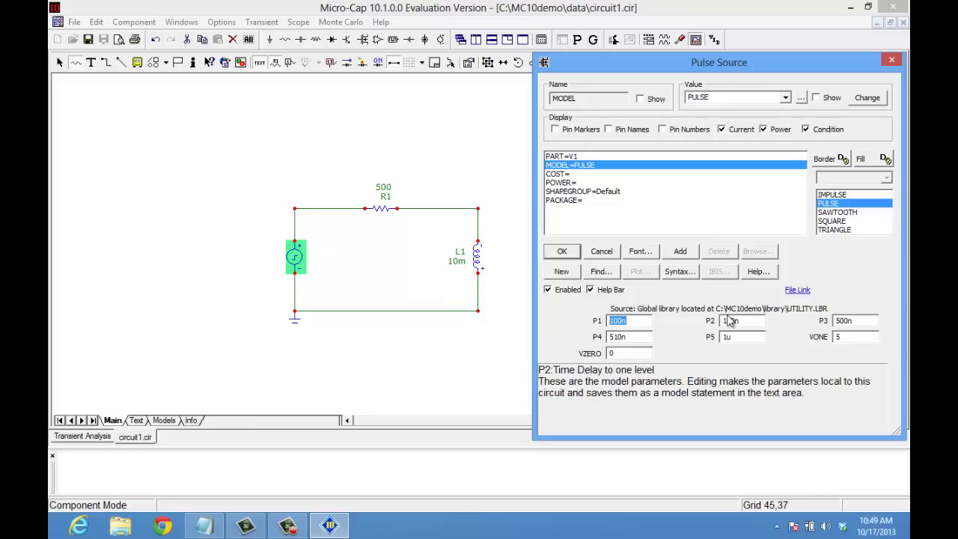
double_click(754, 320)
type("0")
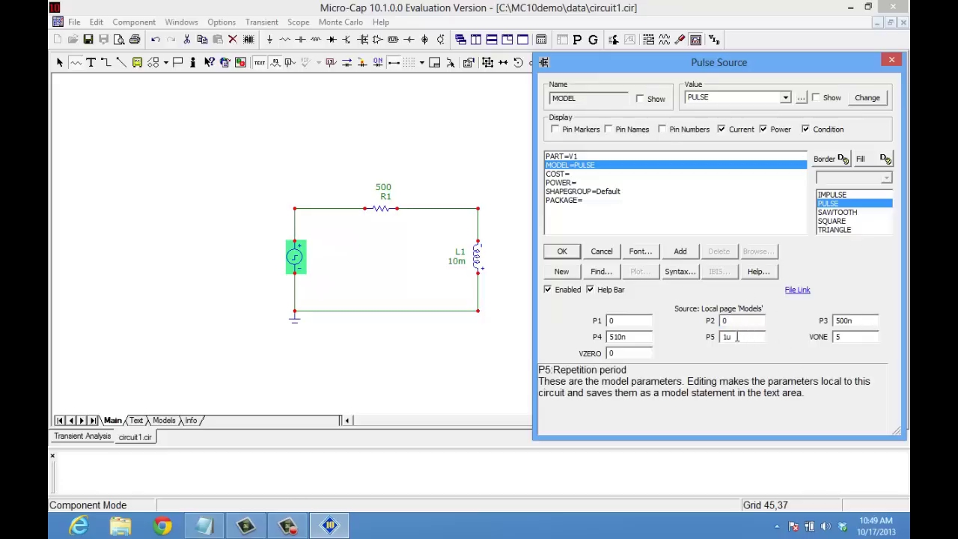
double_click(836, 336)
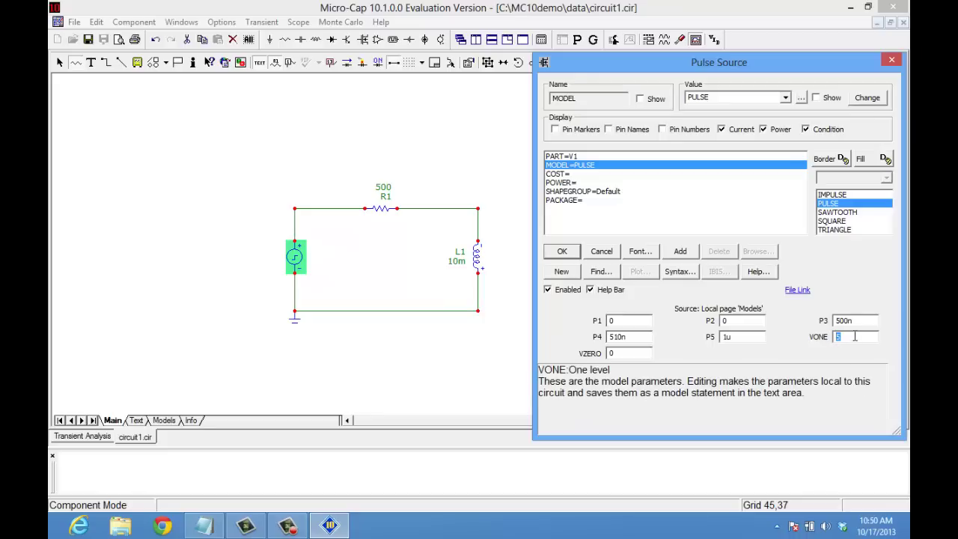
type("2")
Step: Set P3 to .25m, keeping P5 at .5m, and select P4 for replacement
left_click_drag(751, 338, 706, 338)
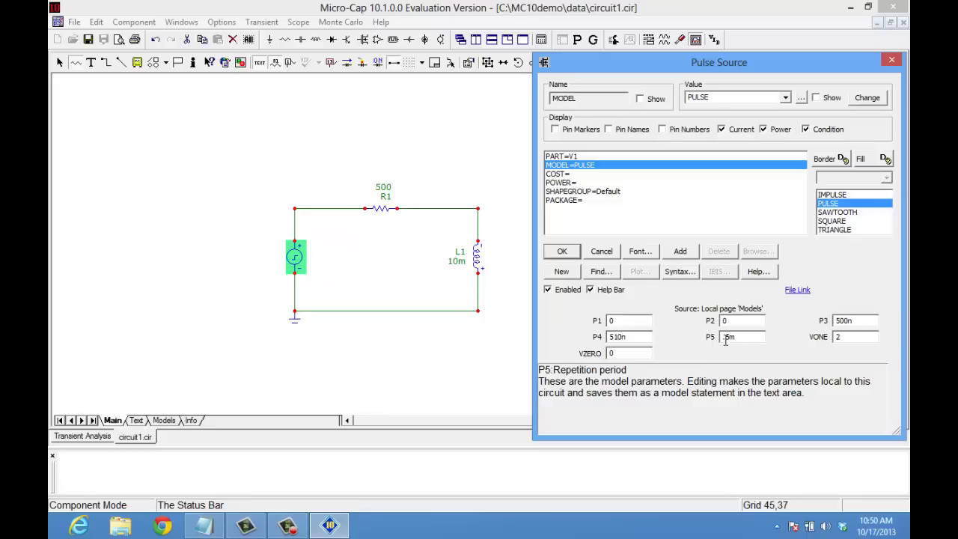
key("shift+Tab")
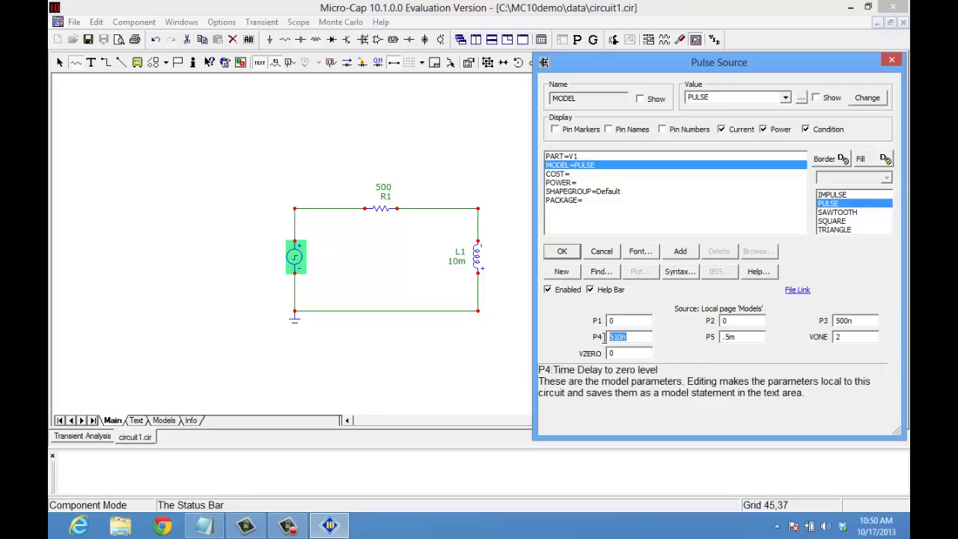
key("shift+Tab")
left_click(742, 337)
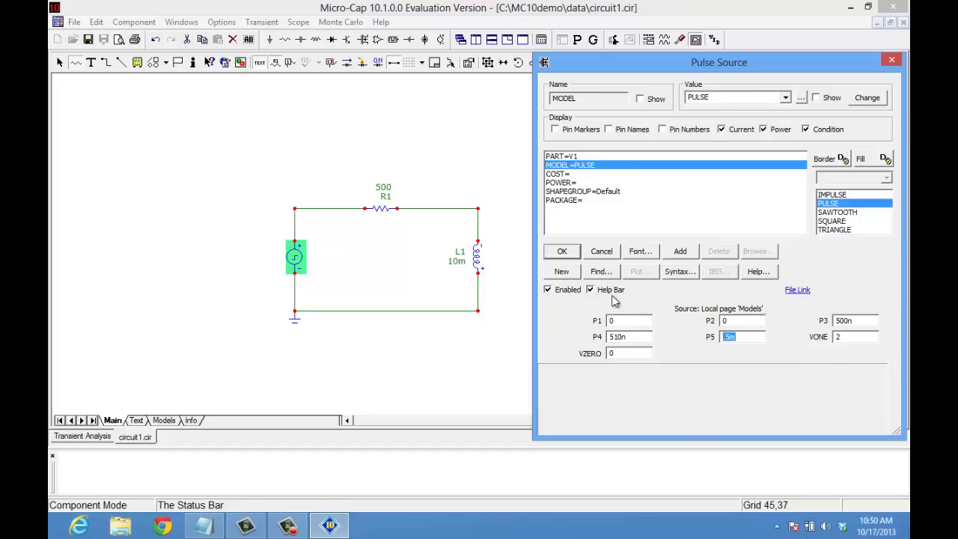
left_click(844, 321)
type(".25m")
left_click(601, 338)
Step: Accept the pulse settings, stop placing sources, and run the transient analysis
left_click(563, 252)
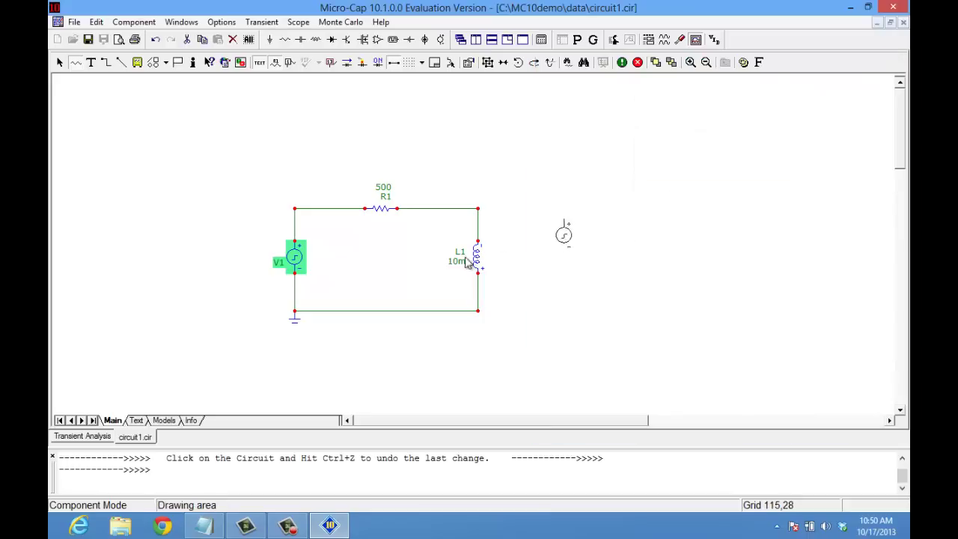
key("ctrl+e")
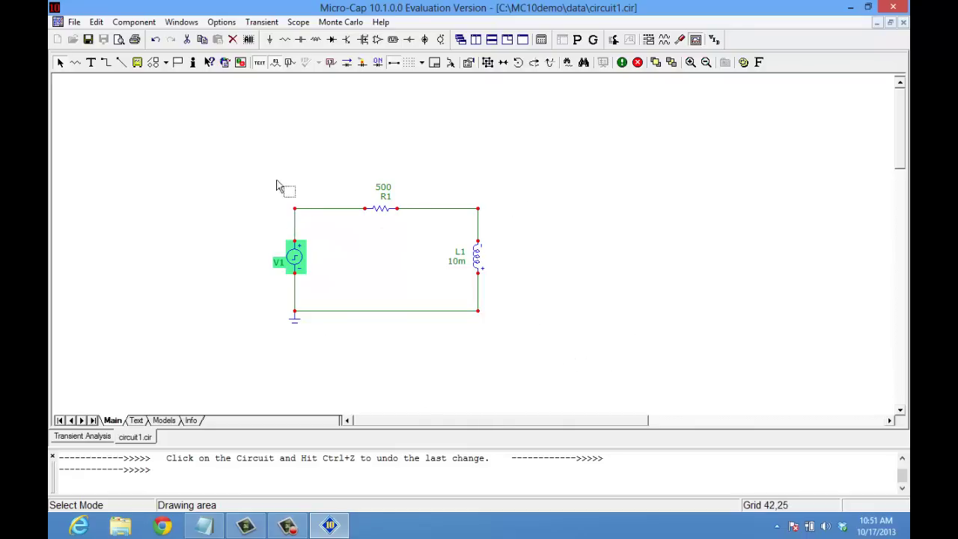
left_click(263, 22)
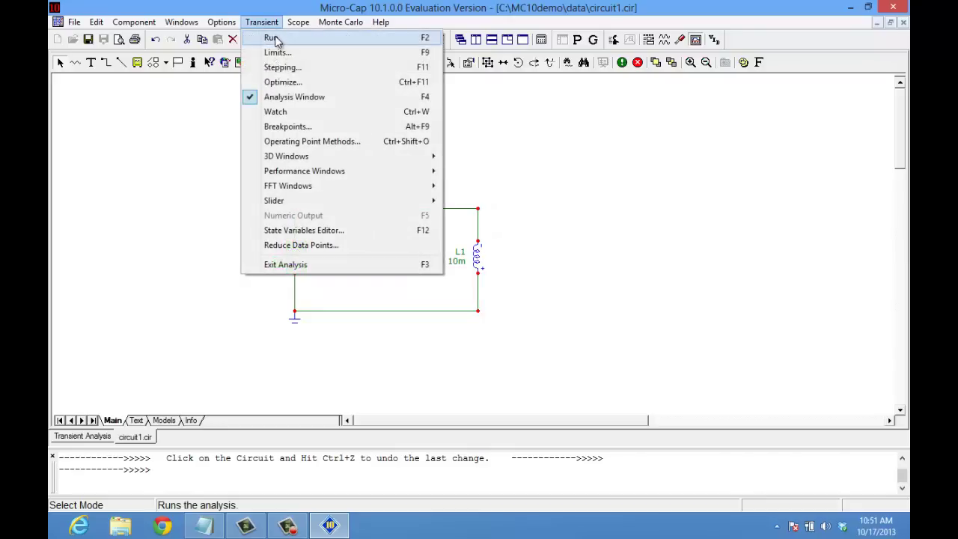
left_click(270, 38)
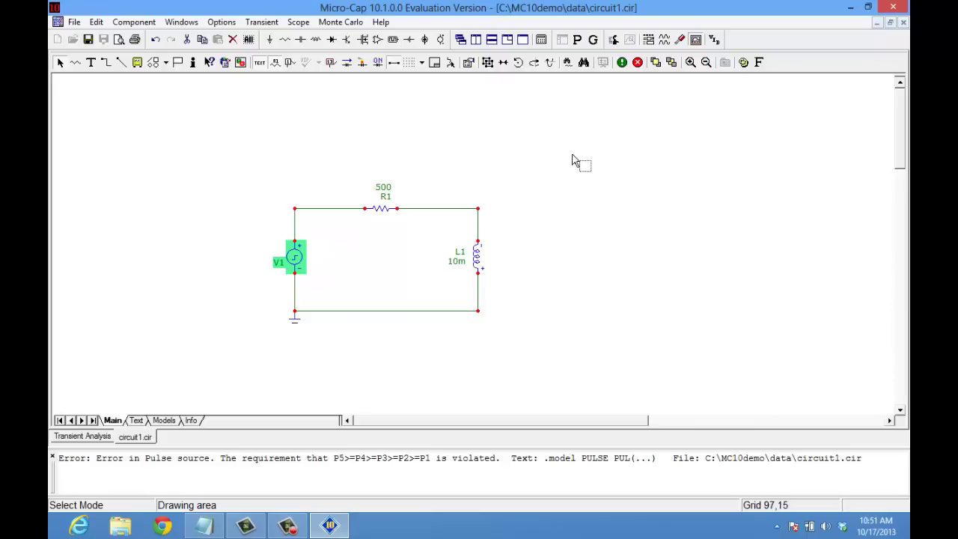
Step: Change V1's P4 from .25 to .25m and confirm the pulse settings
left_click(508, 199)
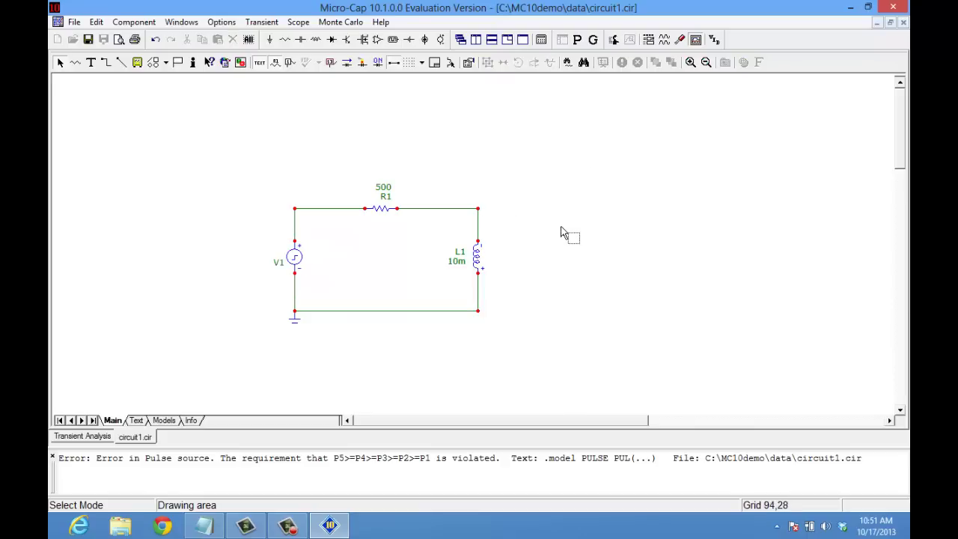
double_click(297, 268)
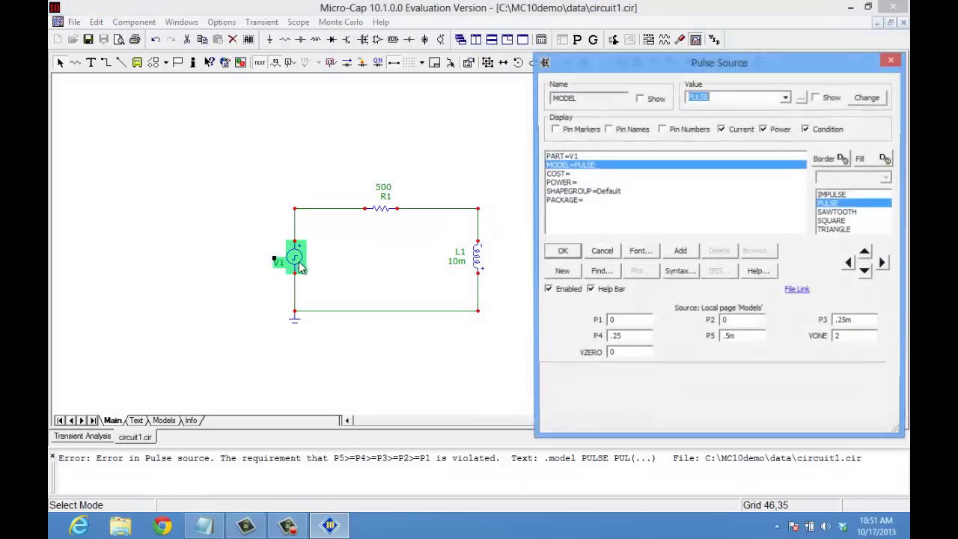
left_click(870, 335)
type("m")
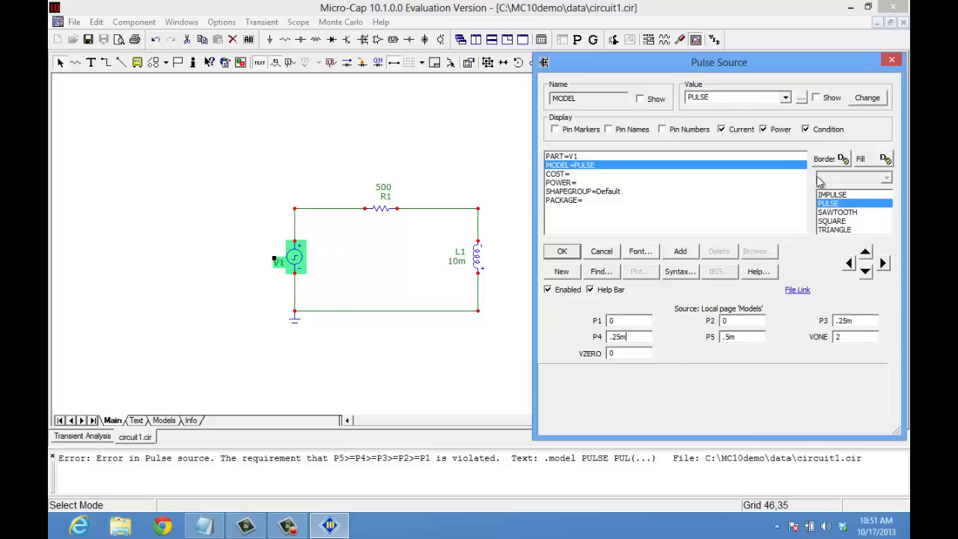
left_click(560, 248)
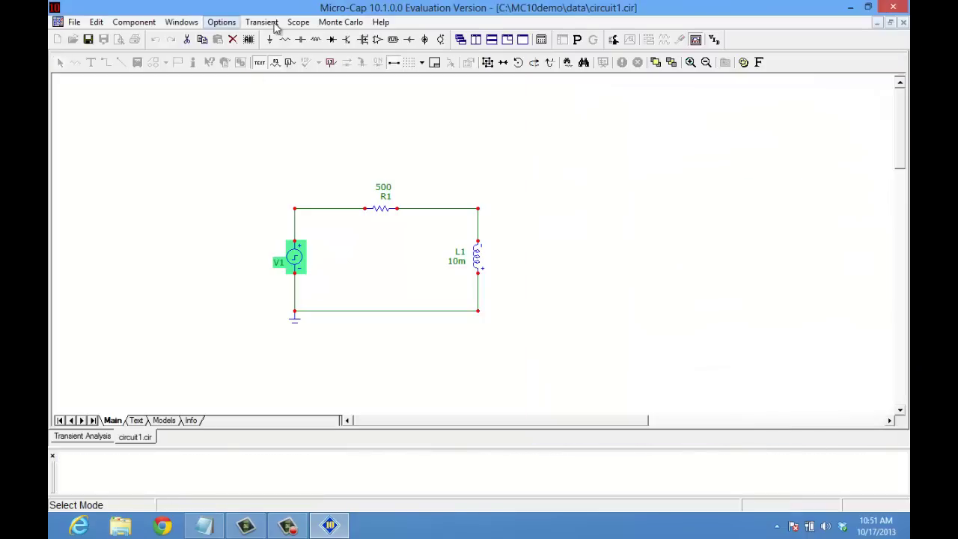
Step: Rerun the transient analysis, then set the Time Range to 10m in the analysis limits
left_click(265, 23)
left_click(271, 37)
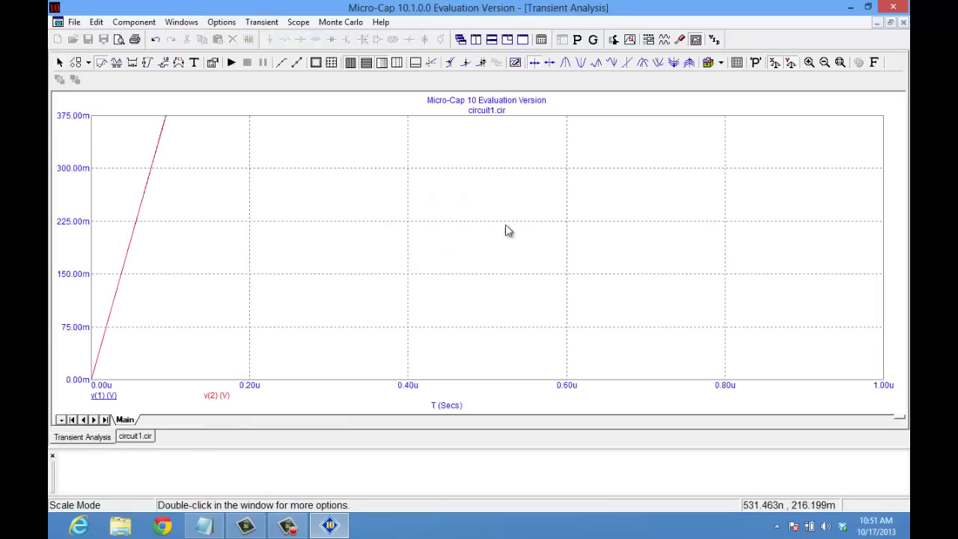
left_click(256, 24)
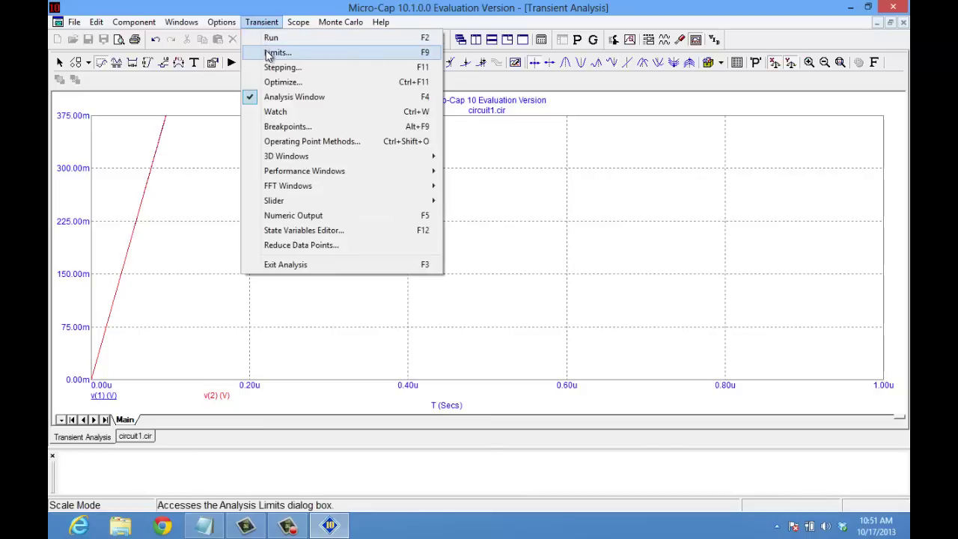
left_click(271, 53)
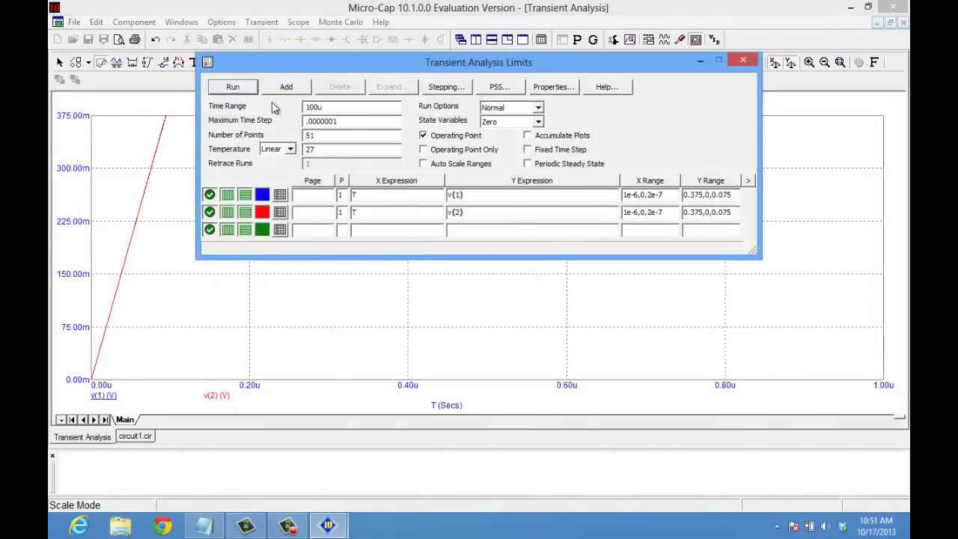
left_click(315, 107)
double_click(314, 107)
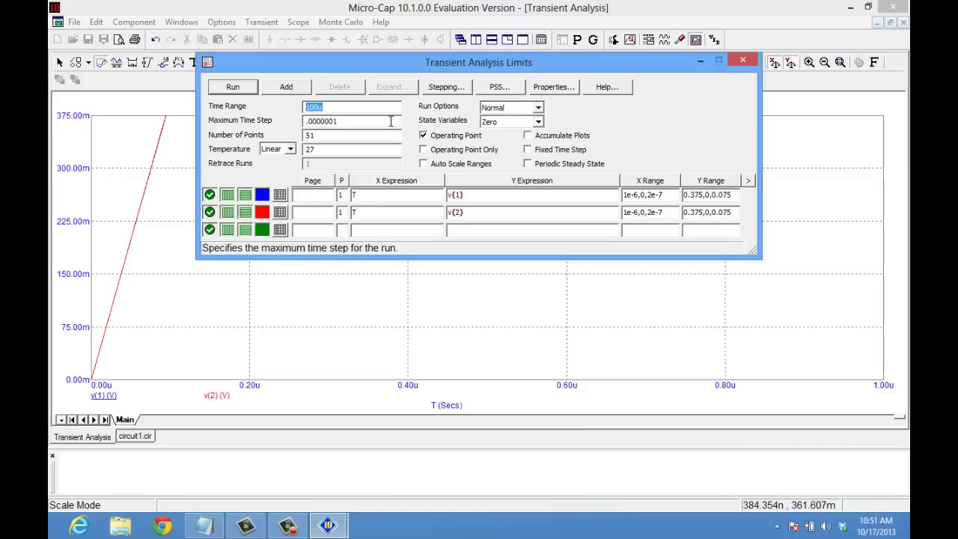
double_click(324, 107)
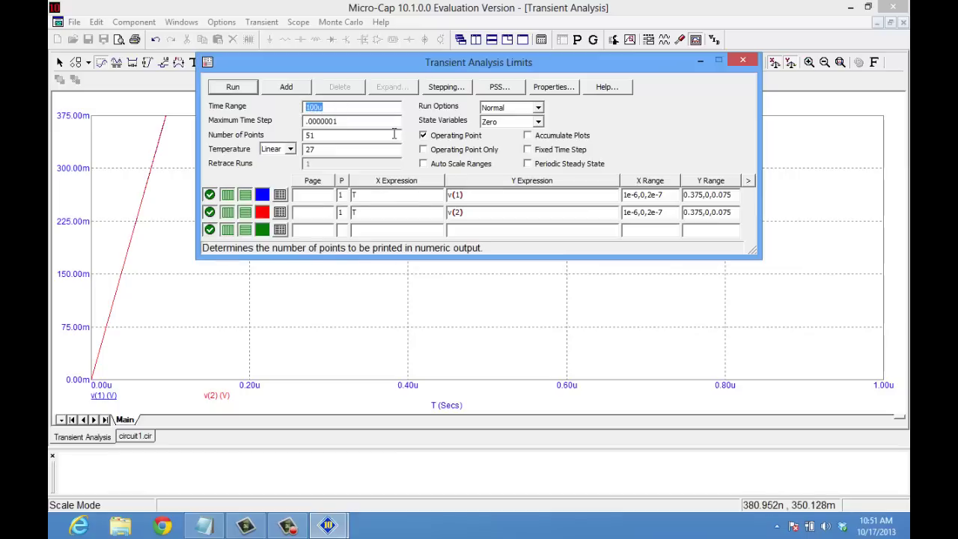
type("10m")
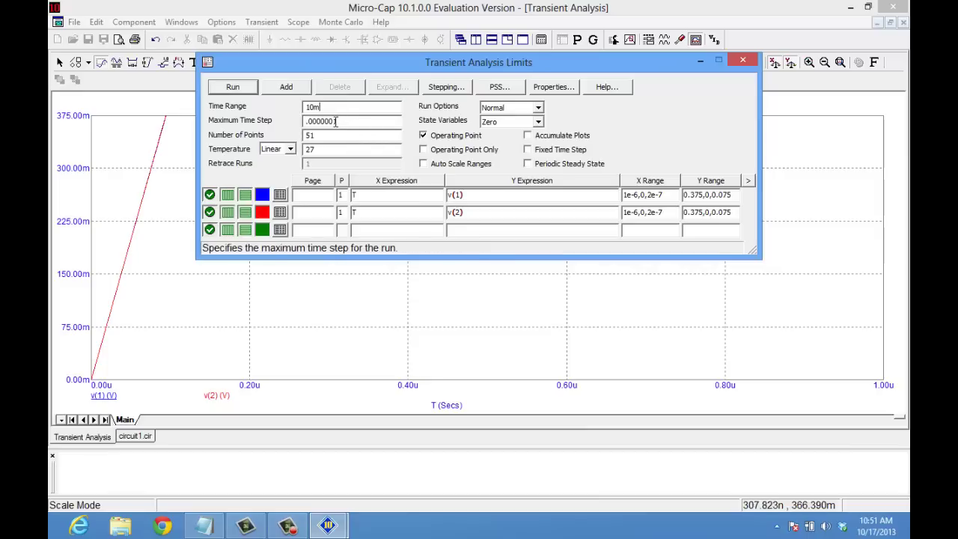
Step: Change the maximum time step to .0000001 and run the simulation
left_click_drag(339, 122, 324, 127)
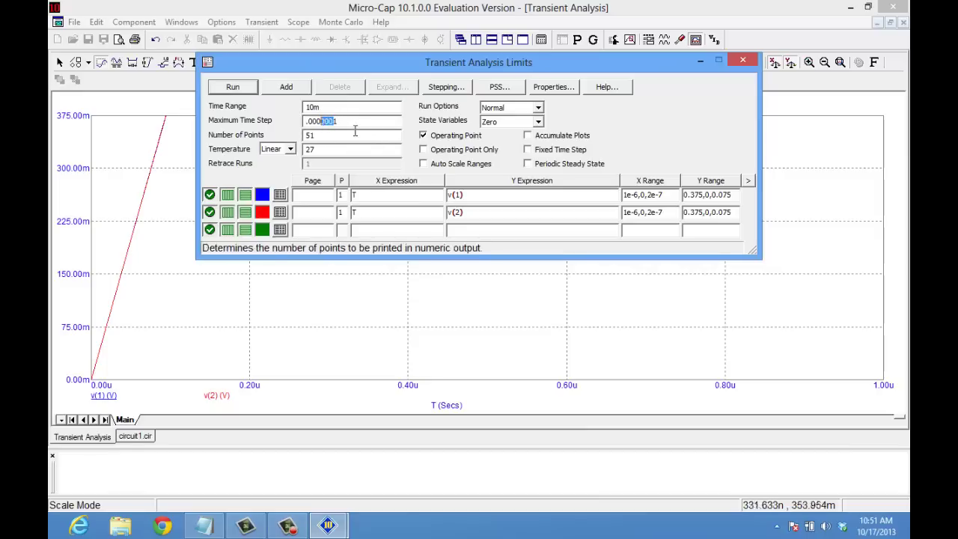
key("Delete")
type("0")
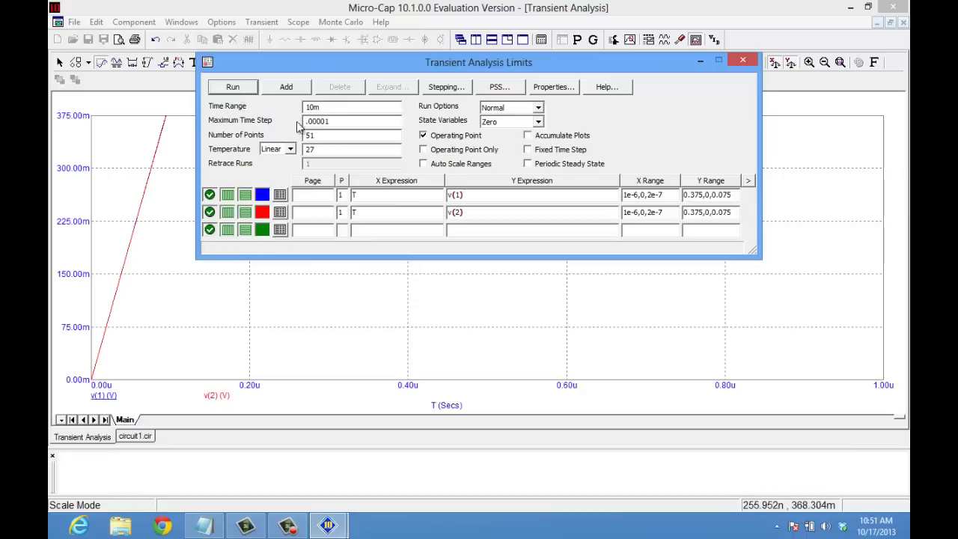
type("00")
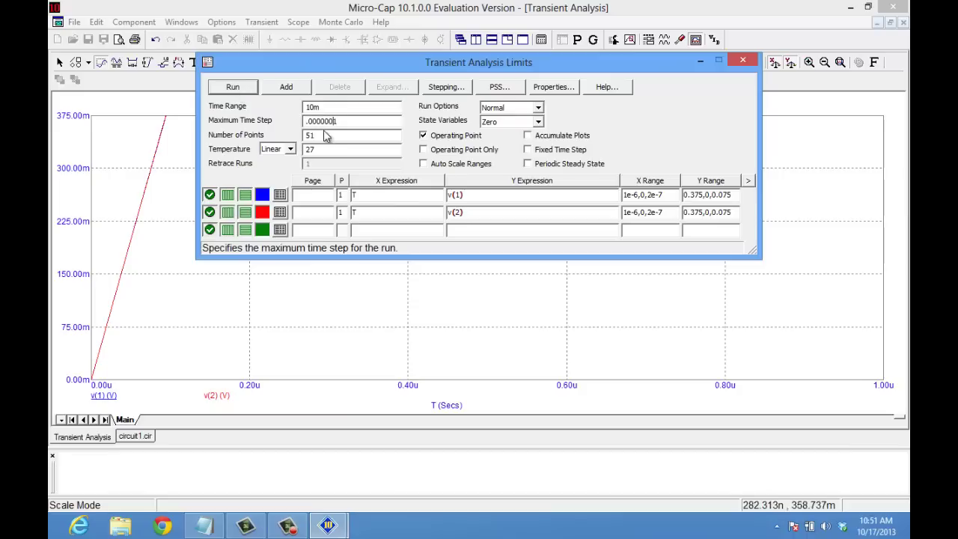
left_click(233, 86)
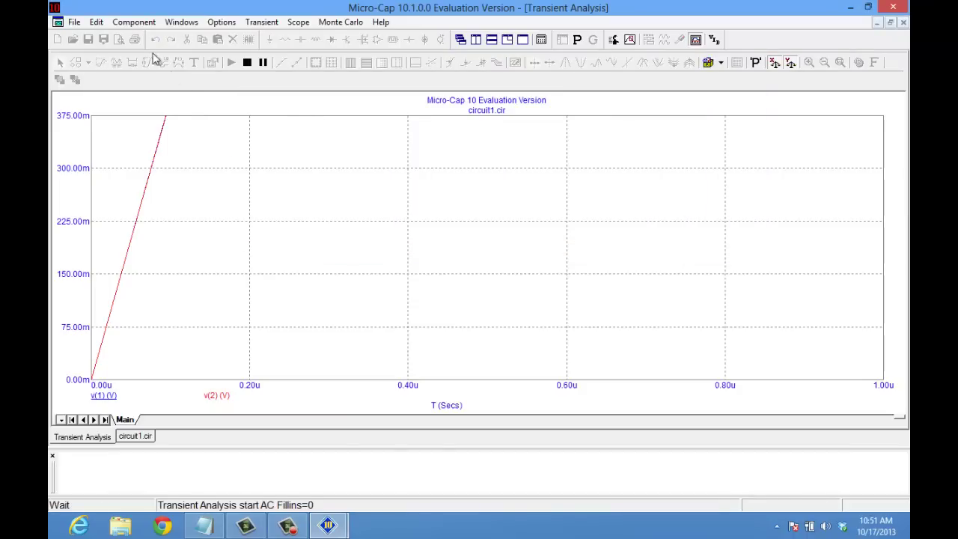
Step: Stop the running simulation, rerun it from the limits, and auto-scale the plot to 0–10m
left_click(262, 22)
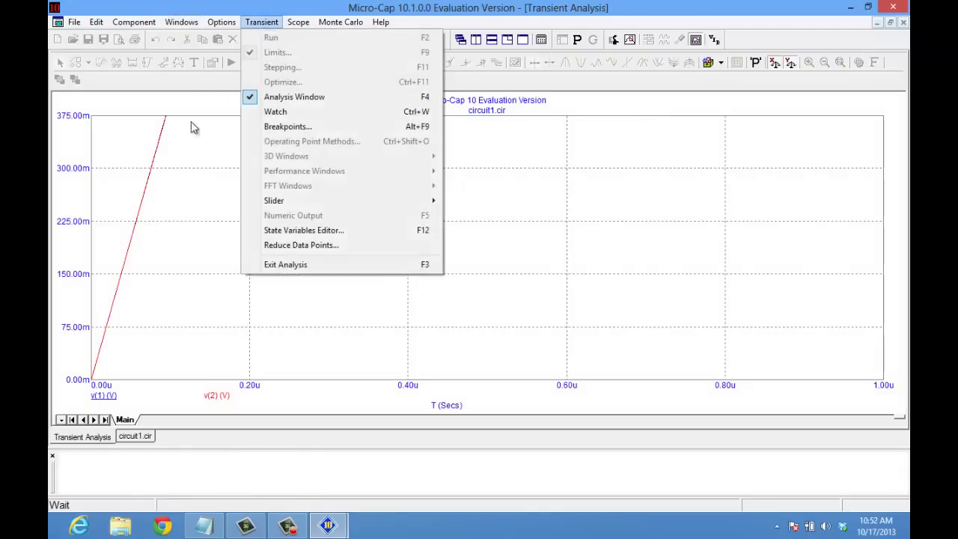
left_click(191, 189)
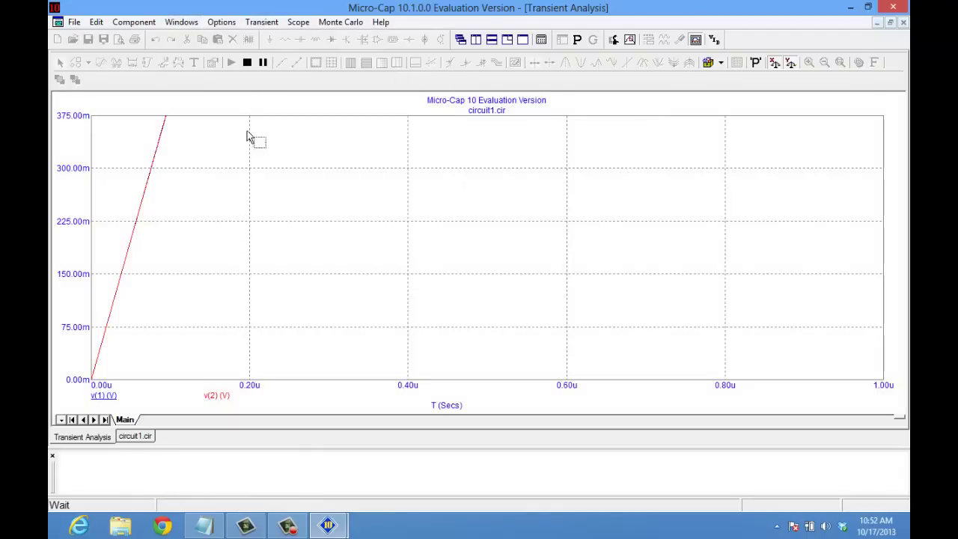
left_click(247, 64)
left_click(261, 22)
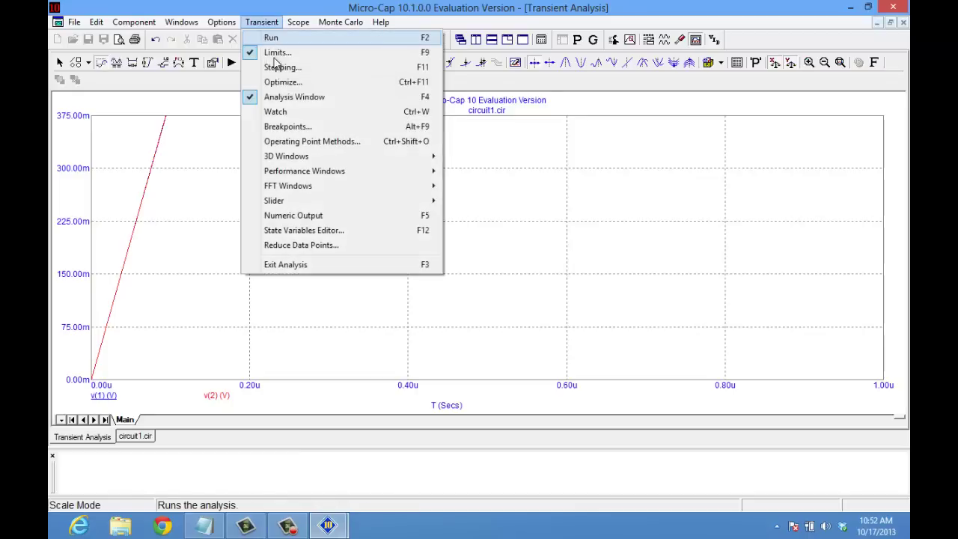
left_click(278, 51)
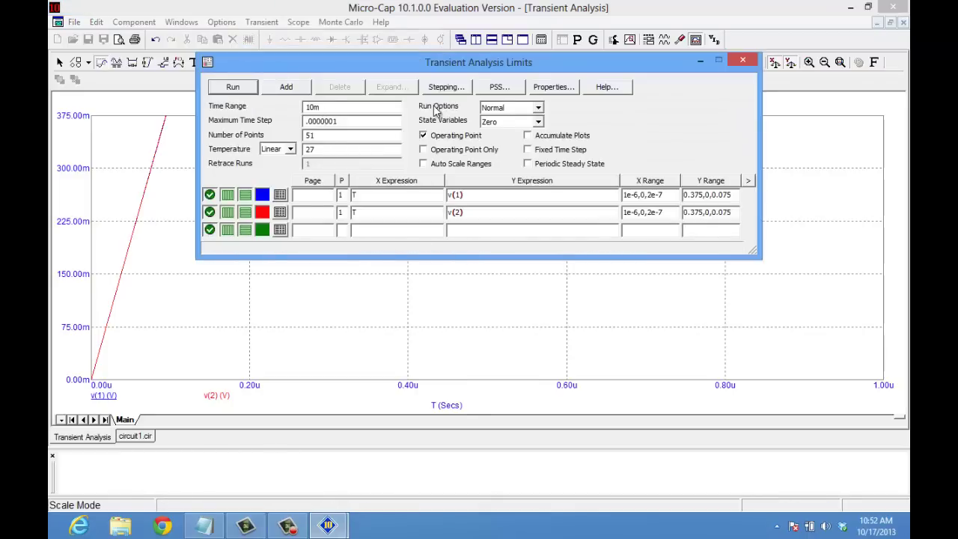
left_click(237, 87)
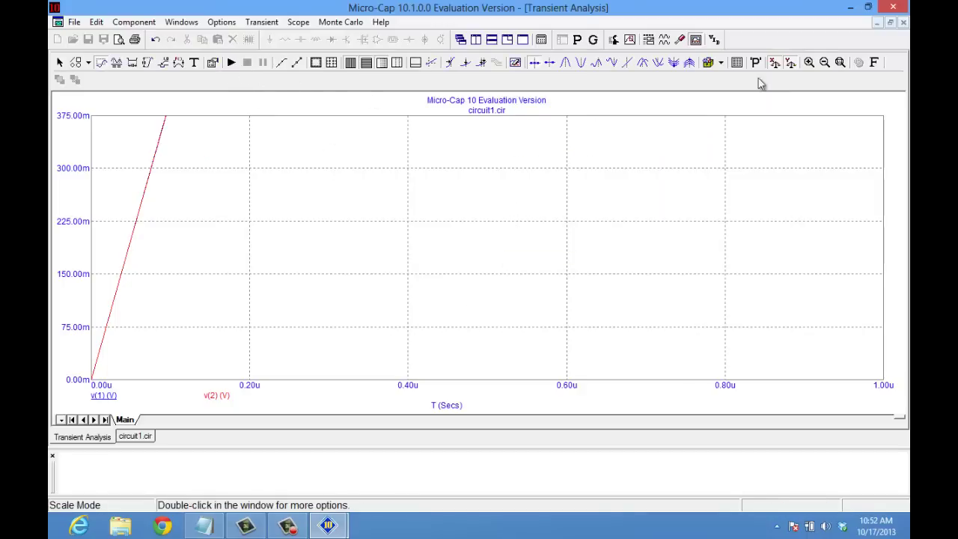
left_click(840, 63)
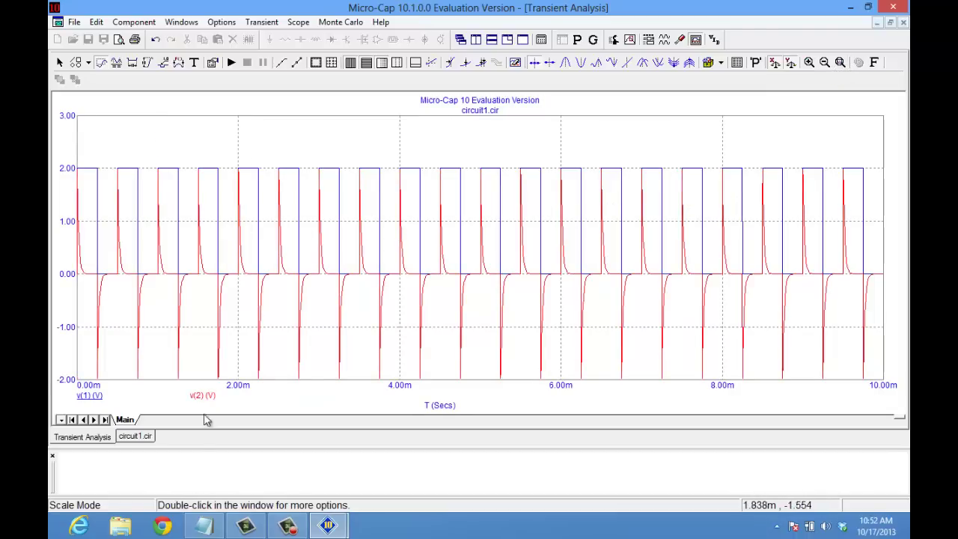
left_click(134, 435)
mouse_move(322, 215)
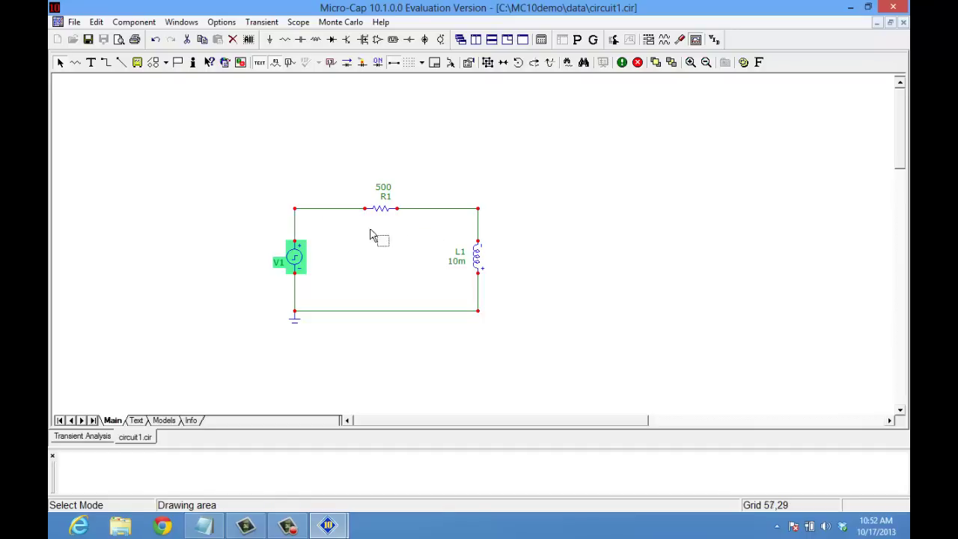
mouse_move(425, 215)
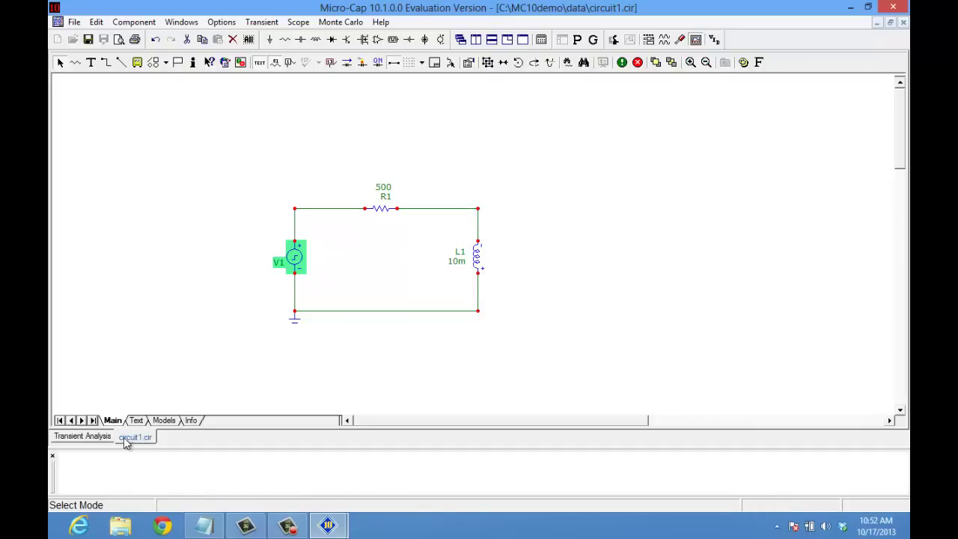
left_click(96, 436)
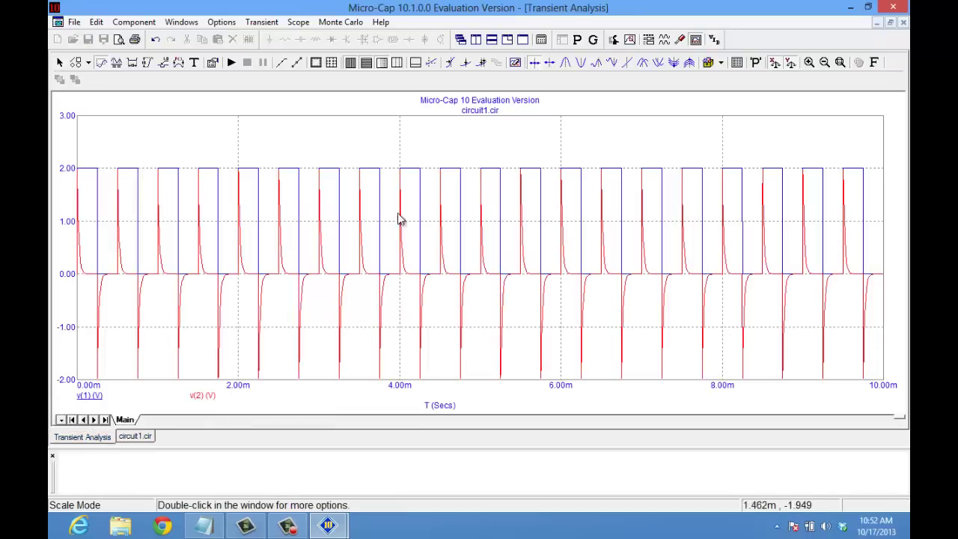
Step: Set every X and Y range to Auto in the transient analysis limits
left_click(274, 24)
left_click(277, 51)
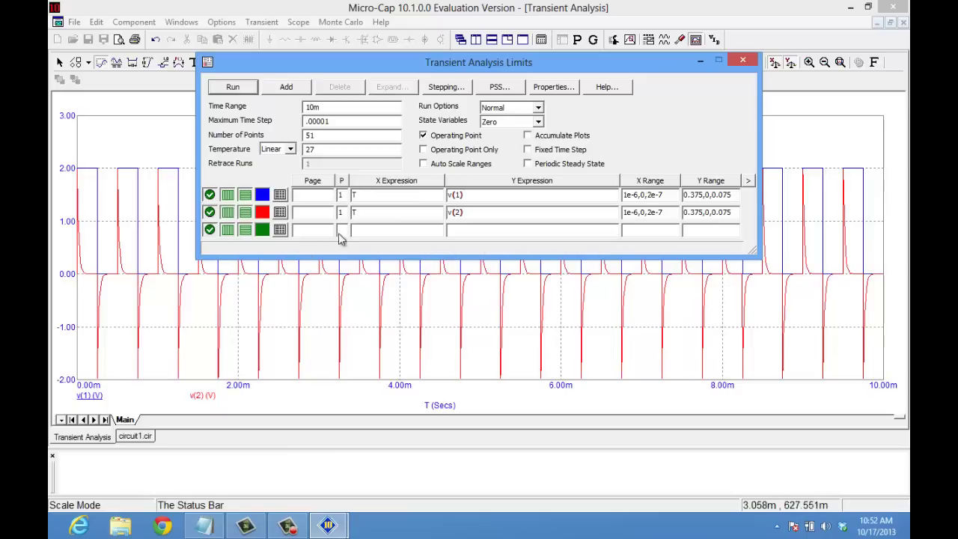
left_click(650, 181)
left_click(642, 196)
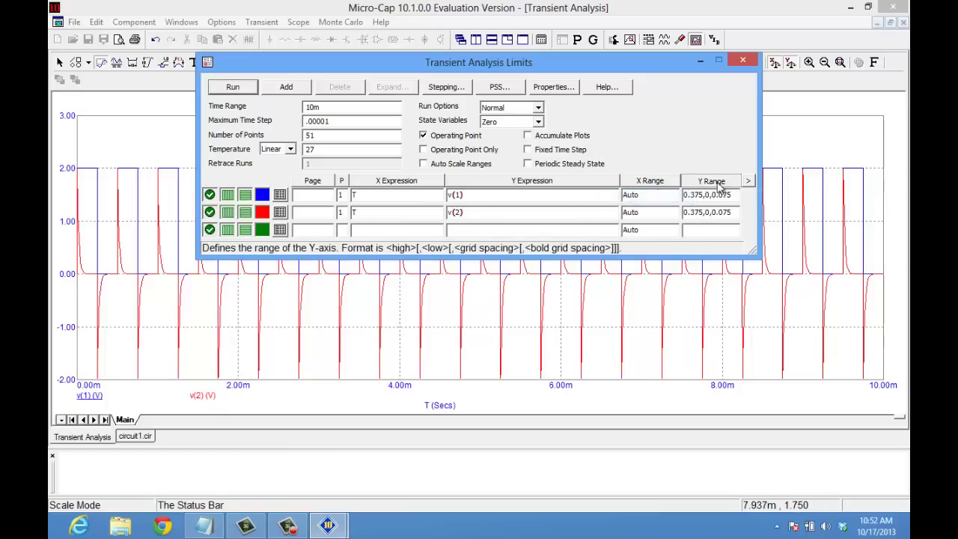
left_click(712, 181)
left_click(704, 196)
Step: Put the curves in plot groups 1, 2 and 3, add Y expression v(1)-v(2), and run
left_click(343, 231)
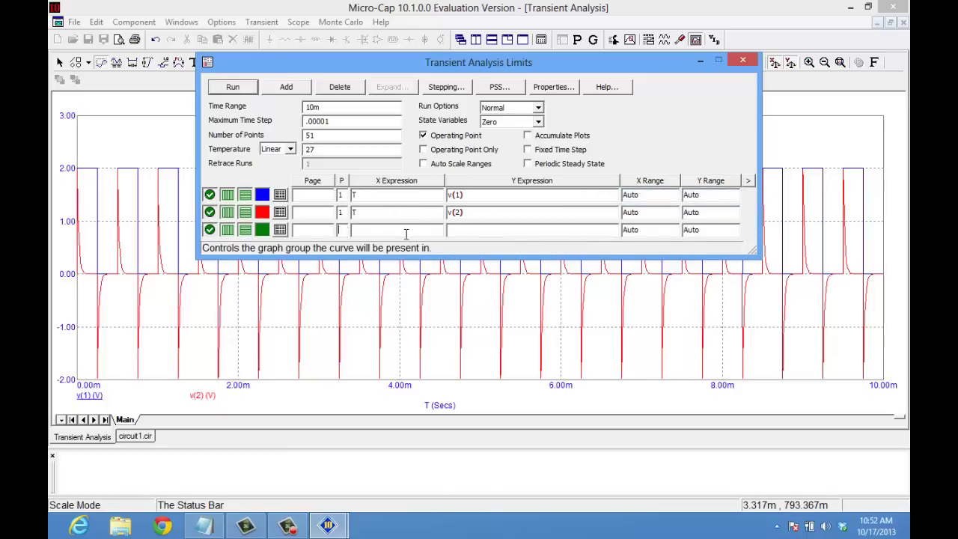
double_click(340, 194)
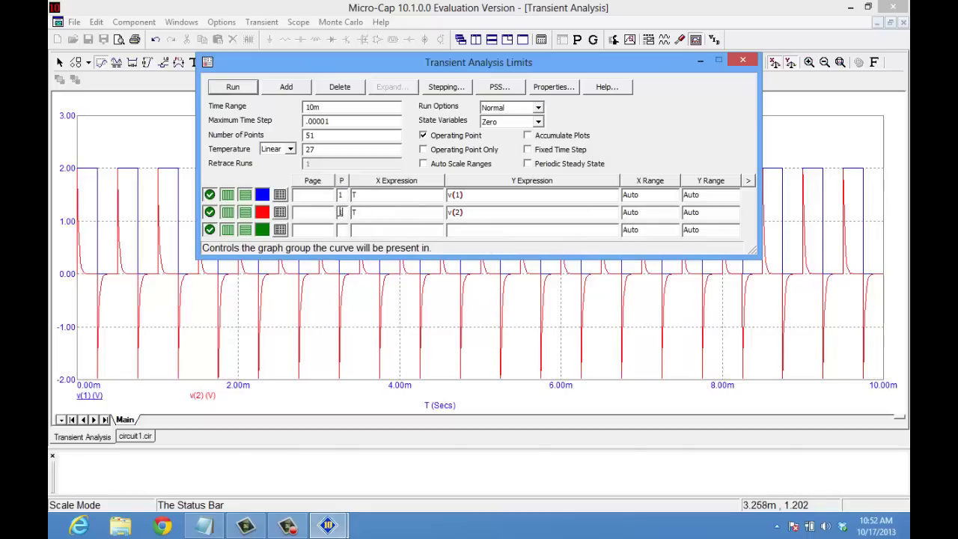
left_click(341, 213)
type("2")
key("Down")
type("3")
left_click(378, 230)
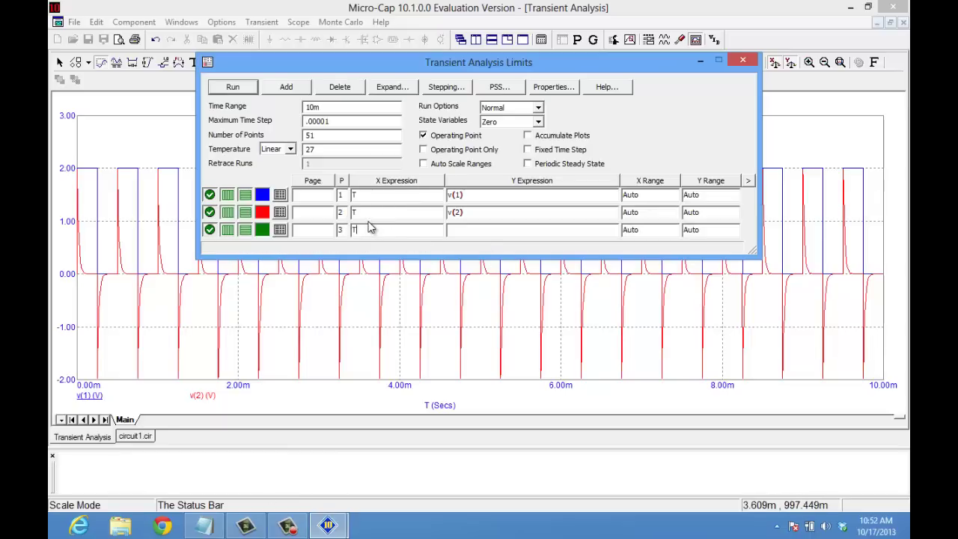
left_click(462, 230)
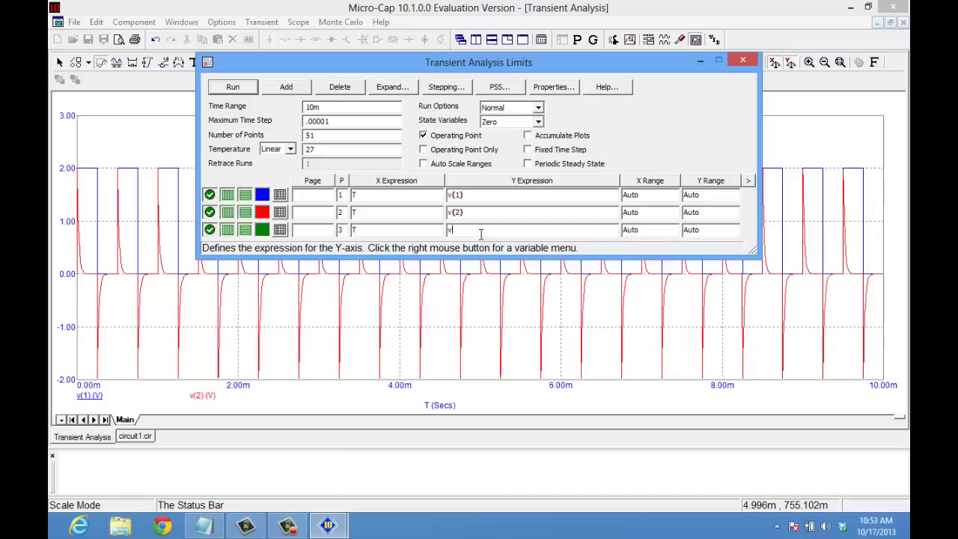
type("1)-v(2)")
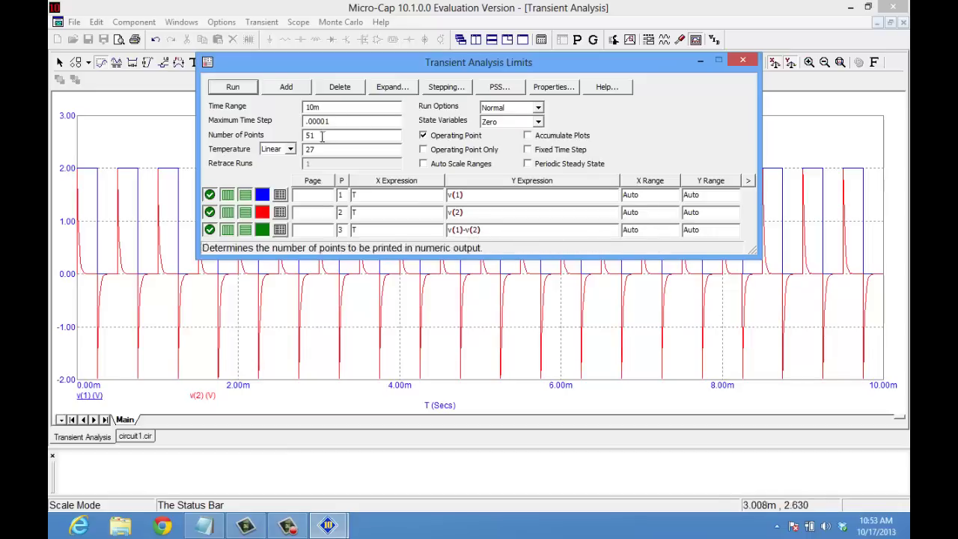
left_click(232, 88)
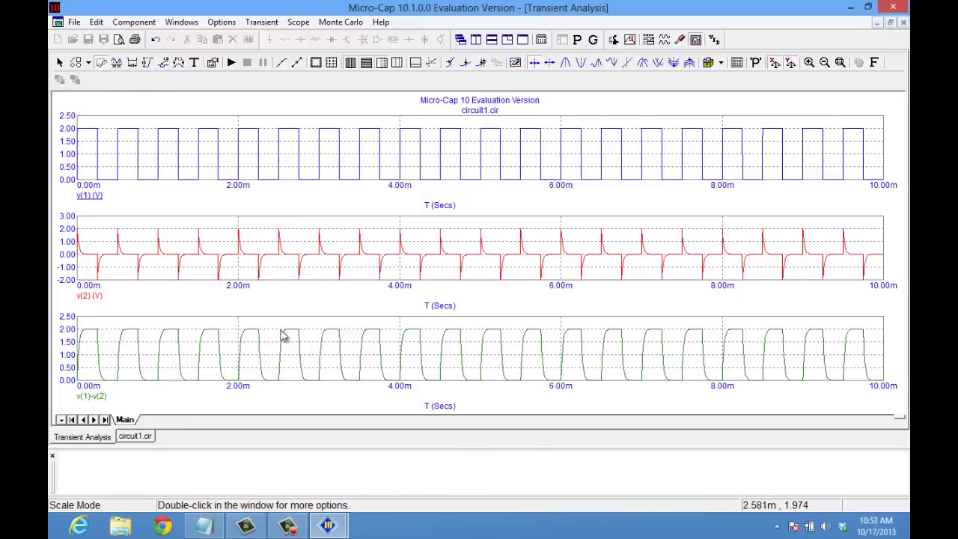
Step: Drag a zoom box over the v(1)-v(2) graph to show about 2.02m–3.90m
left_click_drag(240, 320, 391, 386)
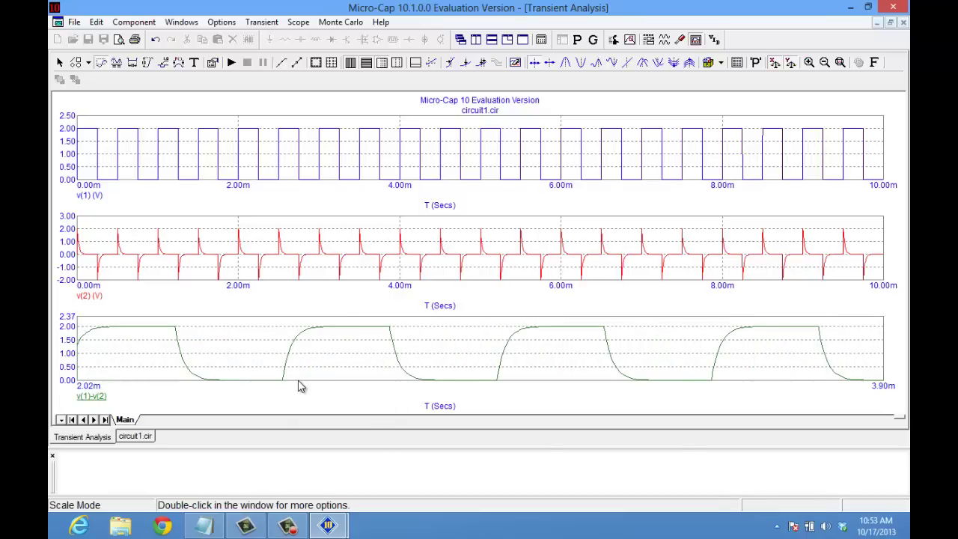
Step: In Cursor Mode, place cursors at the v(1)-v(2) rise start (2.502m) and top (2.637m)
left_click(116, 63)
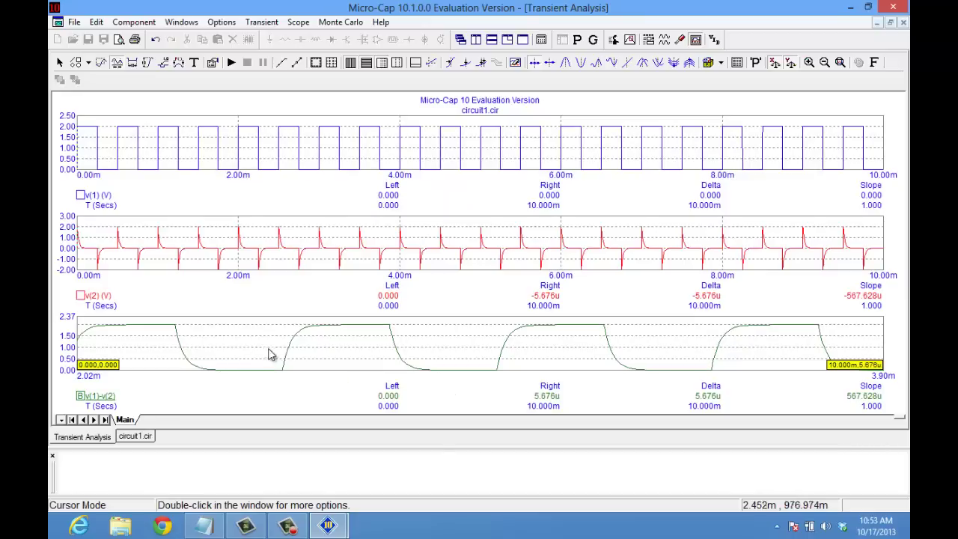
left_click(285, 369)
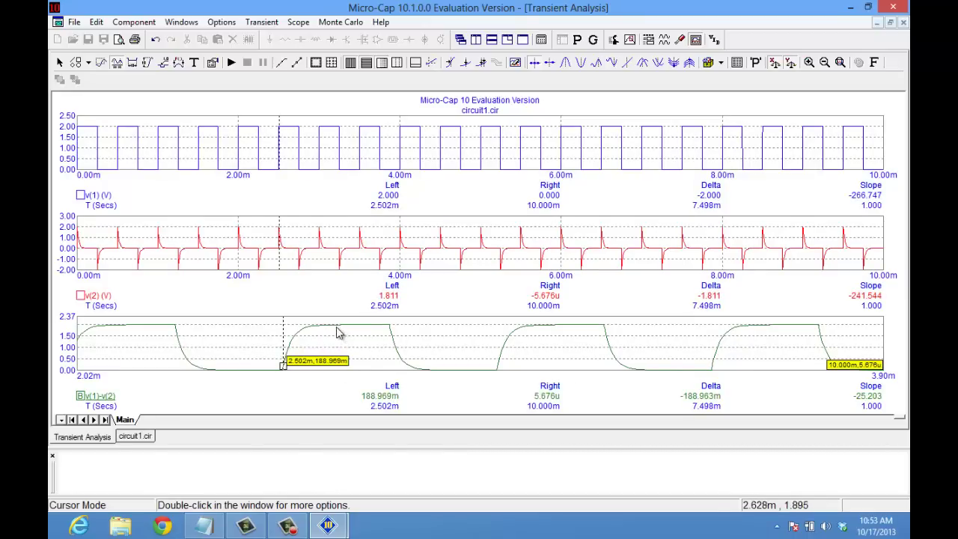
mouse_move(342, 332)
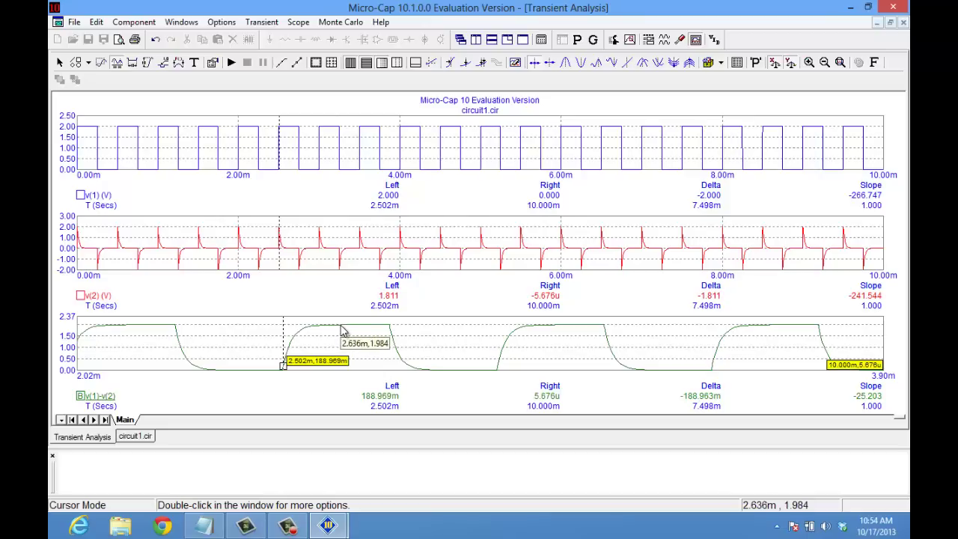
right_click(342, 331)
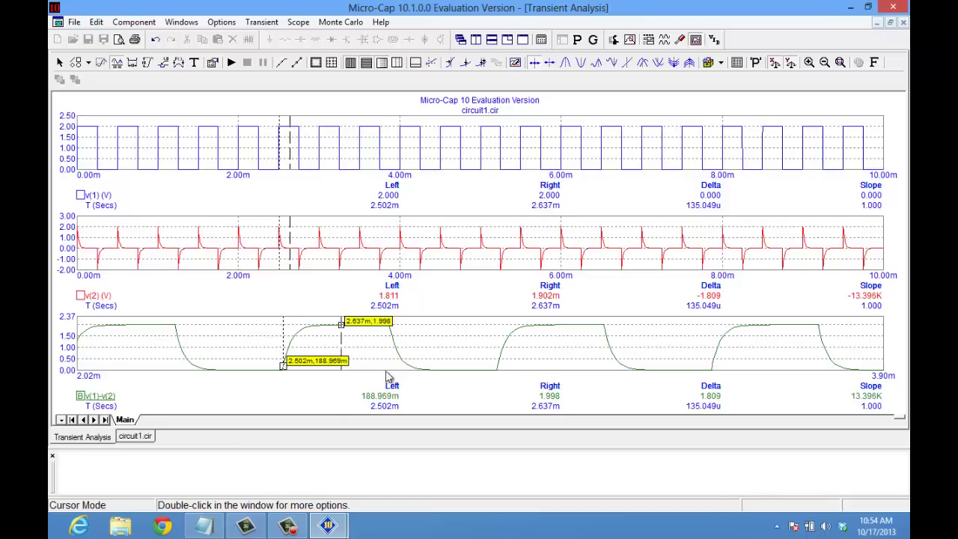
Step: Try cursors on the falling edge, then move them back to the rise start and top
left_click(388, 346)
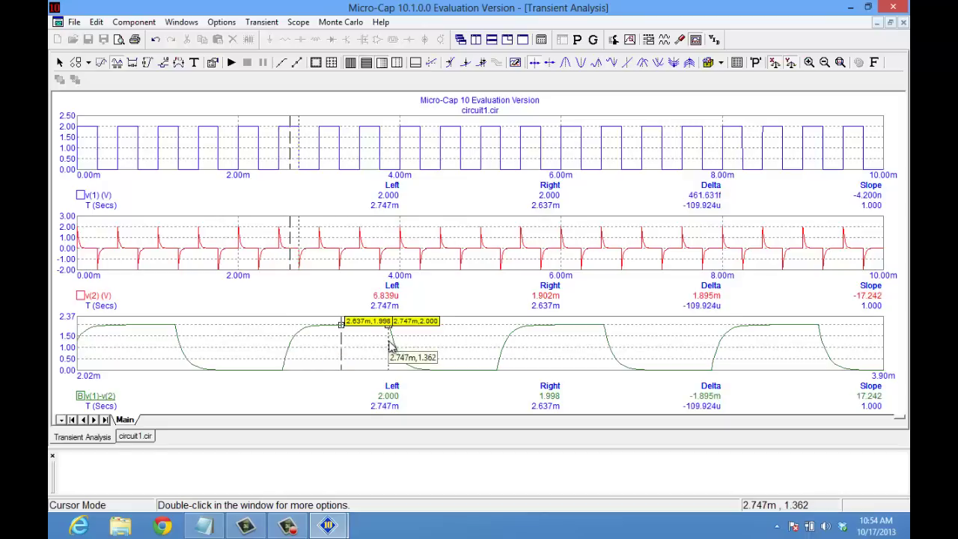
right_click(431, 378)
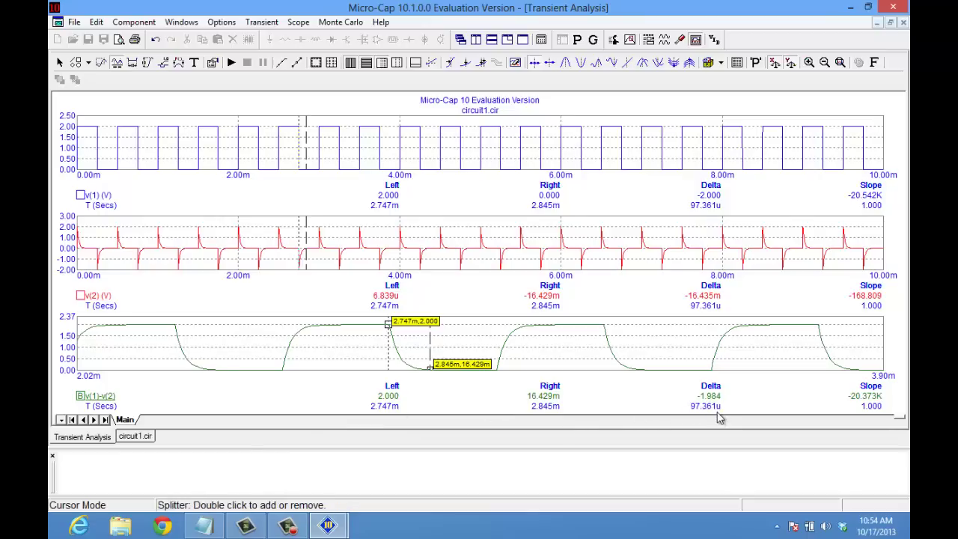
left_click(282, 374)
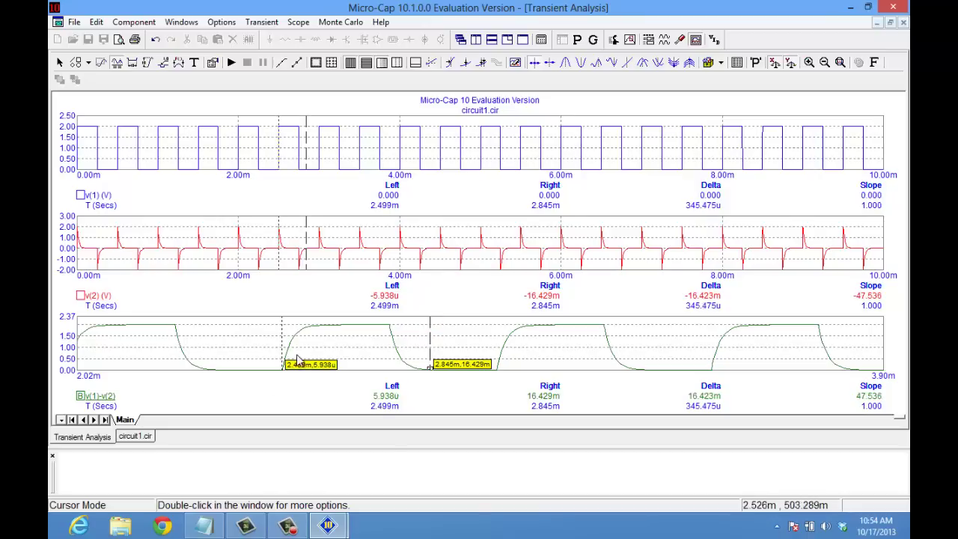
right_click(342, 332)
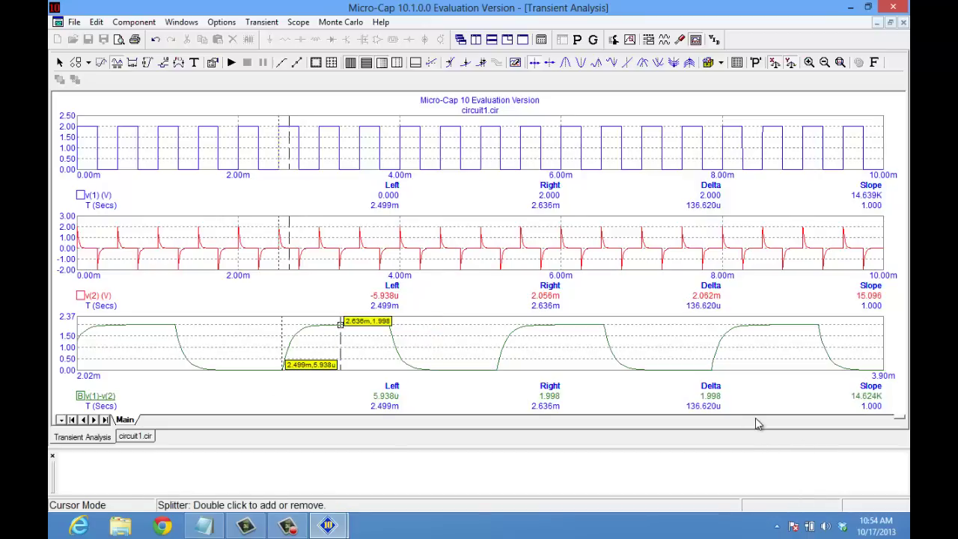
Step: Set the cursors on the fall at 2.746m and 2.846m, a 100.502u delta
left_click(389, 351)
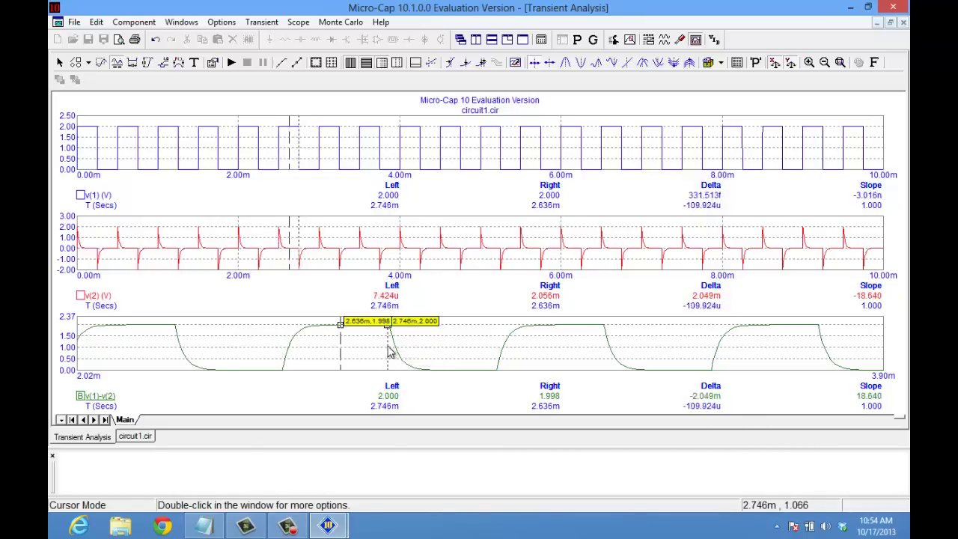
right_click(432, 370)
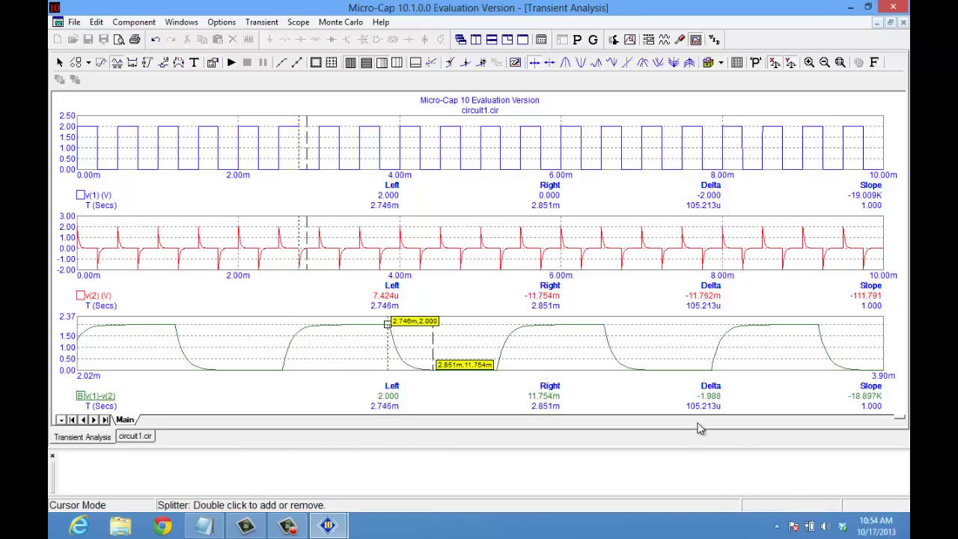
right_click(430, 366)
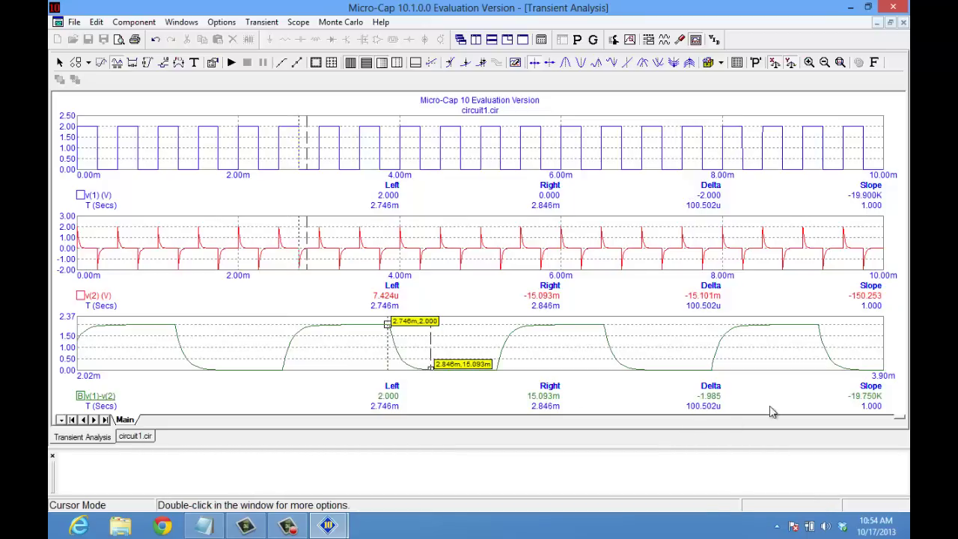